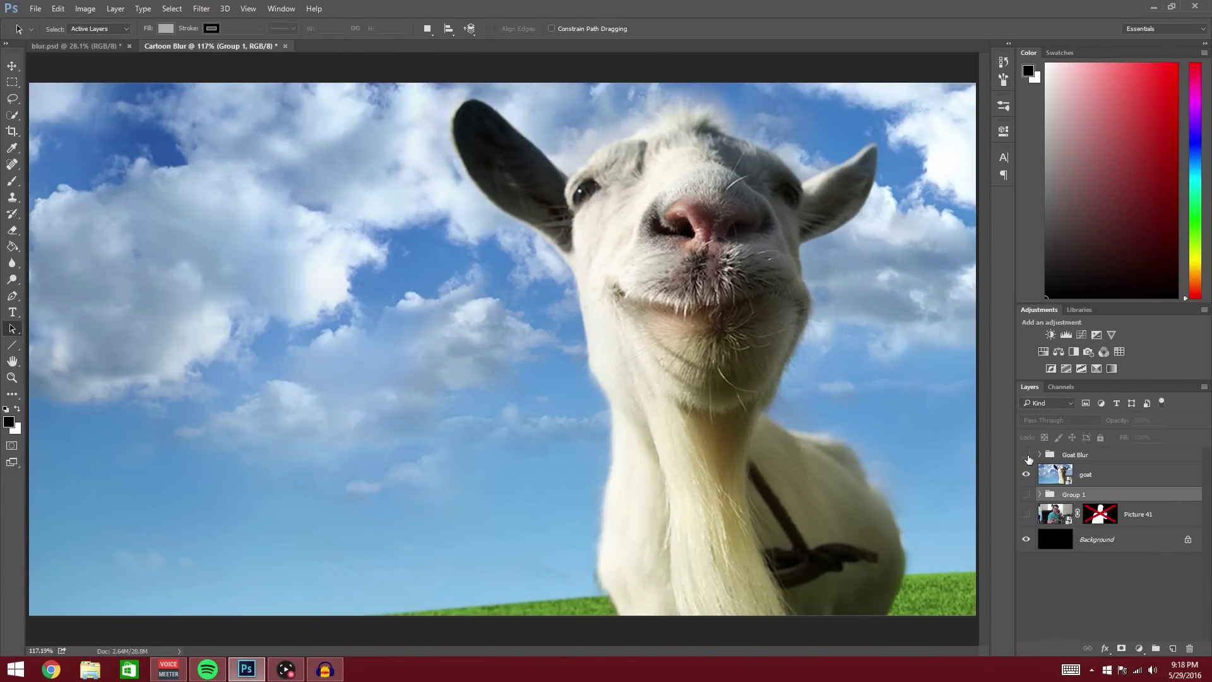
Preview the Goat Blur group, then hide the goat layers and show the cut-out man's Group 1
click(1028, 456)
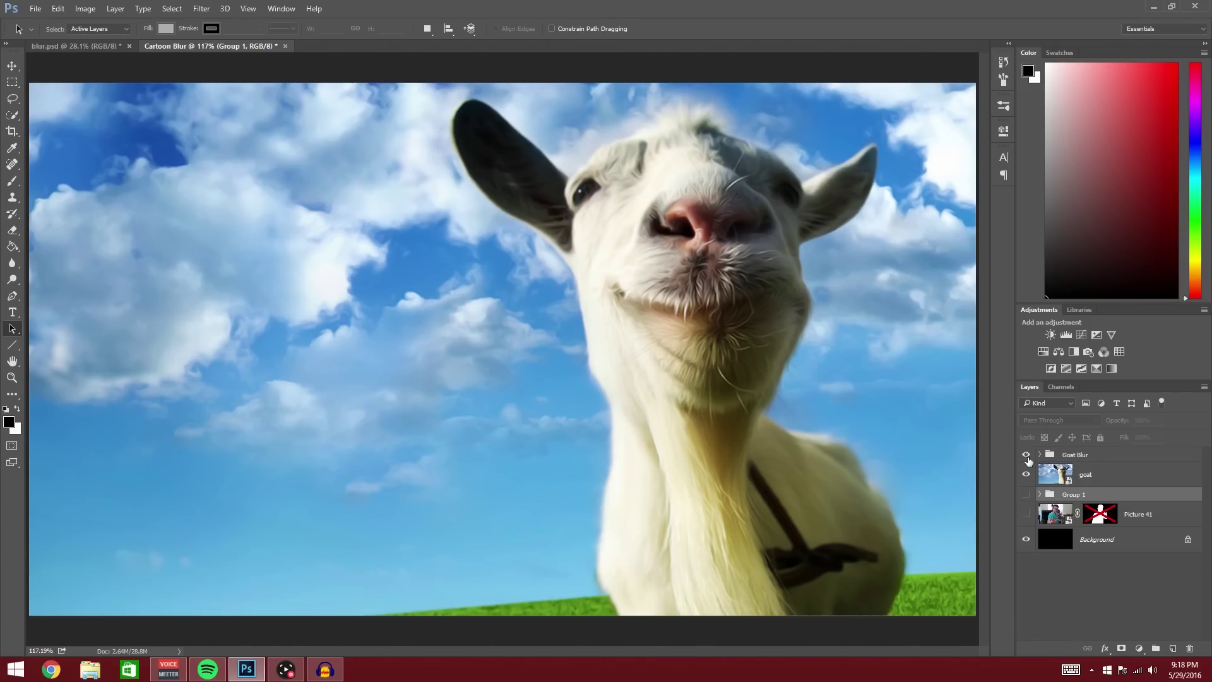
drag(1028, 459, 1028, 498)
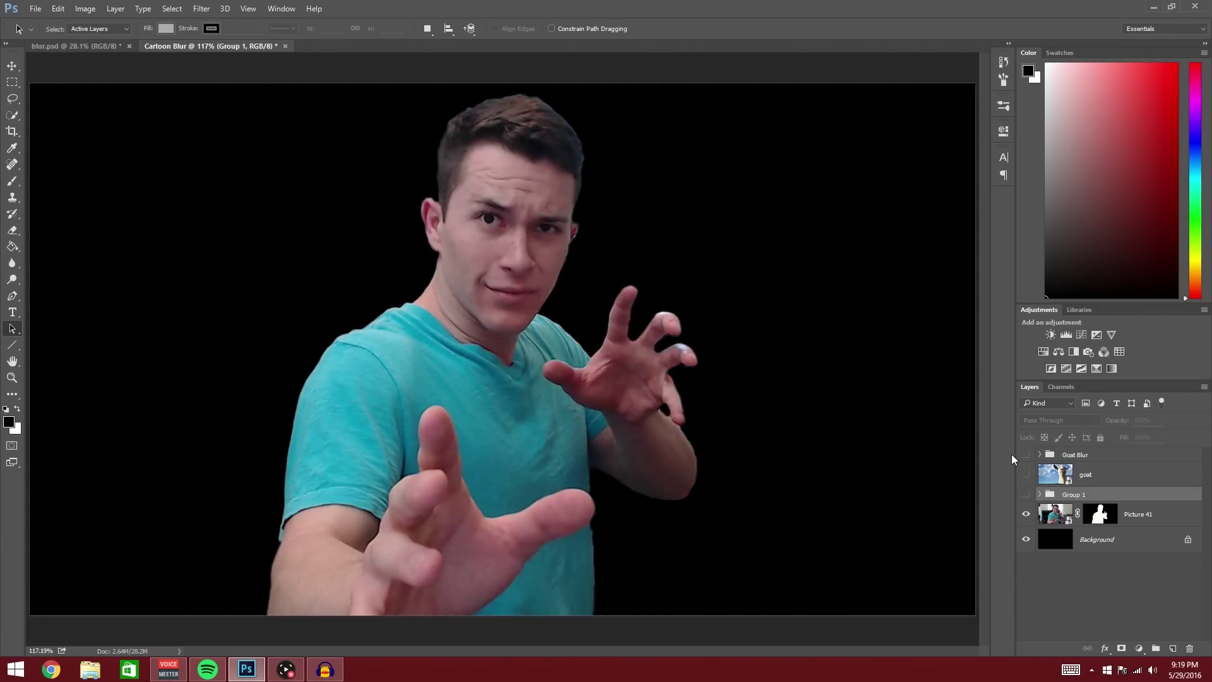
click(1027, 495)
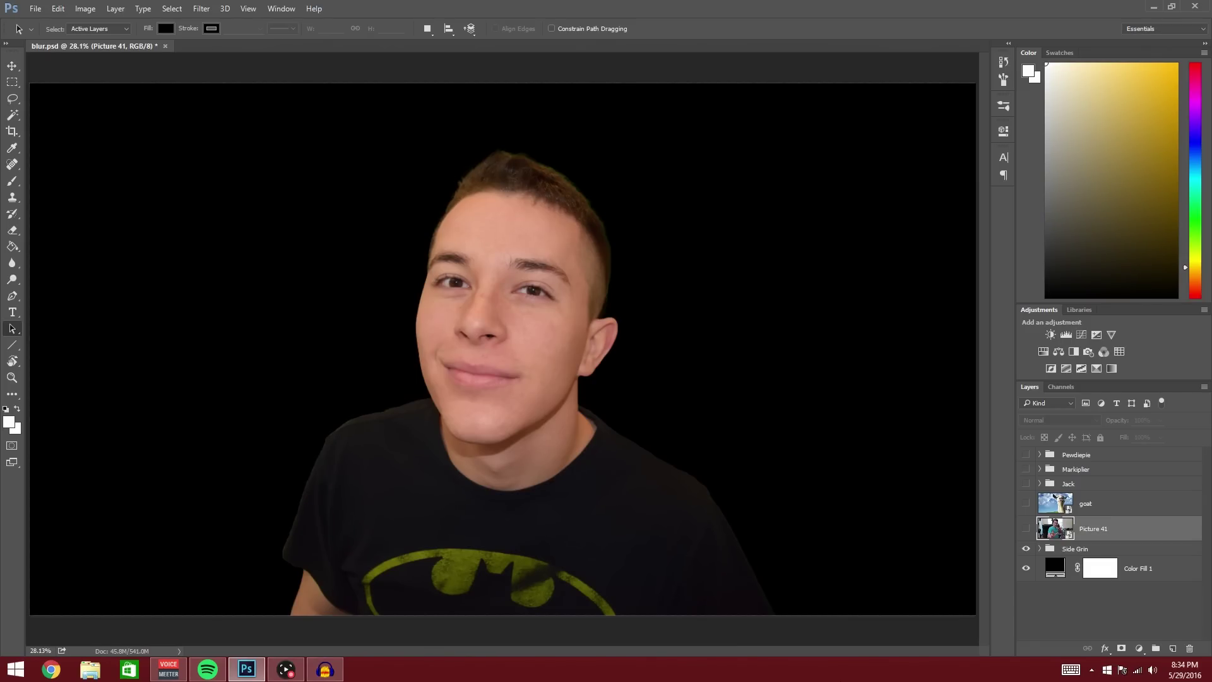
Create a document named 'Cartoon Blur' from the Youtube Thumbnail preset (1280×720, black background)
key(ctrl+n)
text(Cartoon Bl)
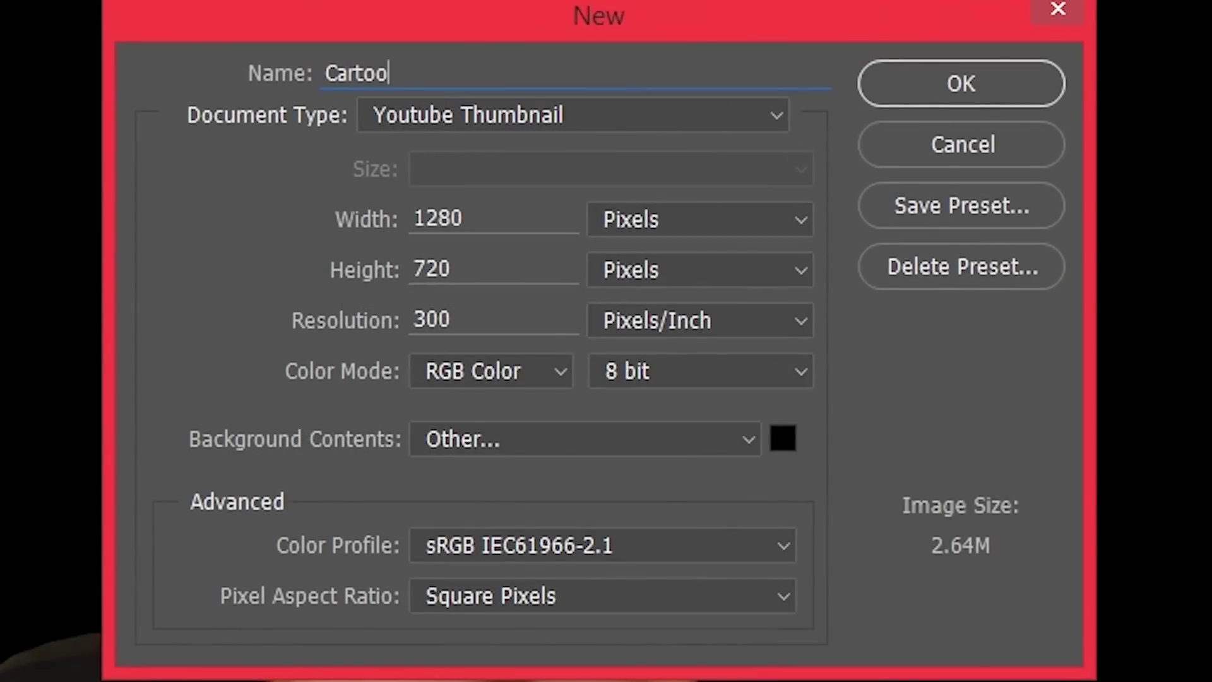
text(ur)
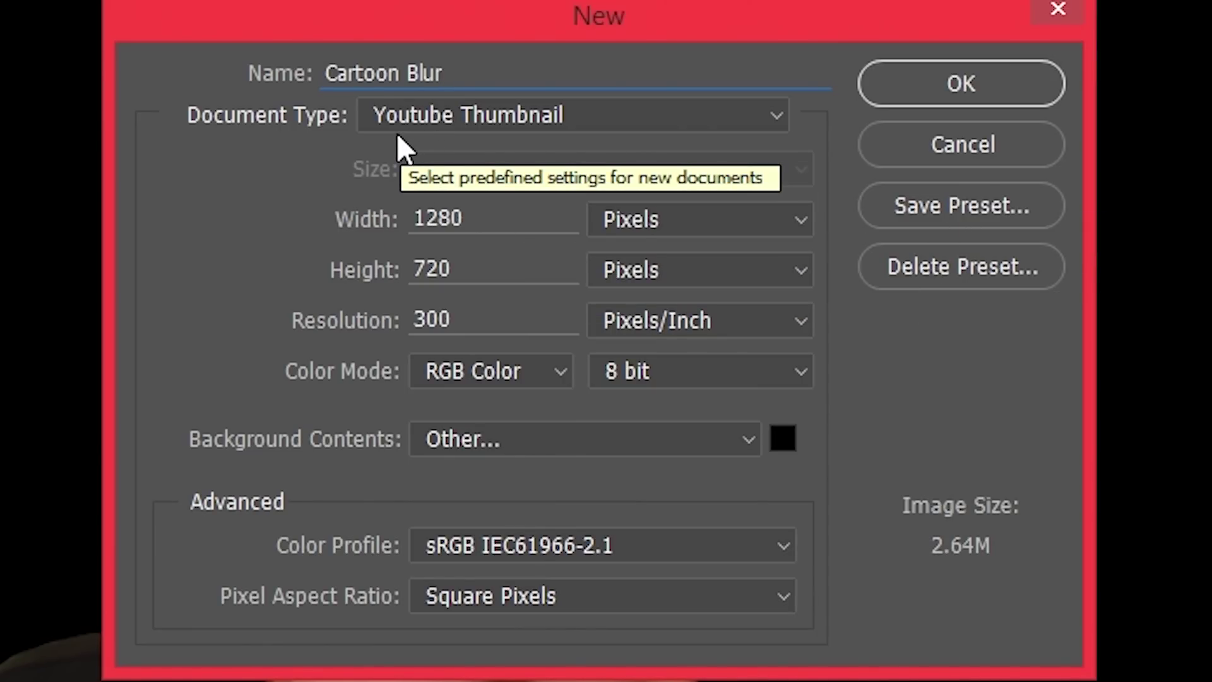
click(608, 123)
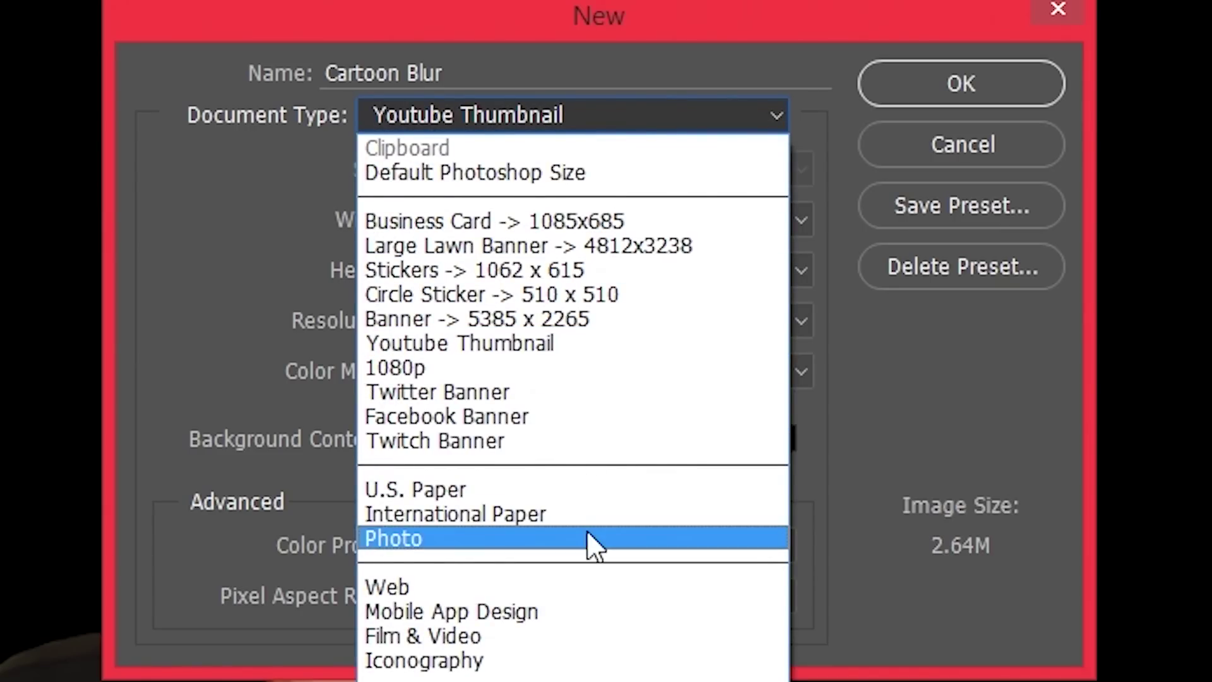
click(580, 344)
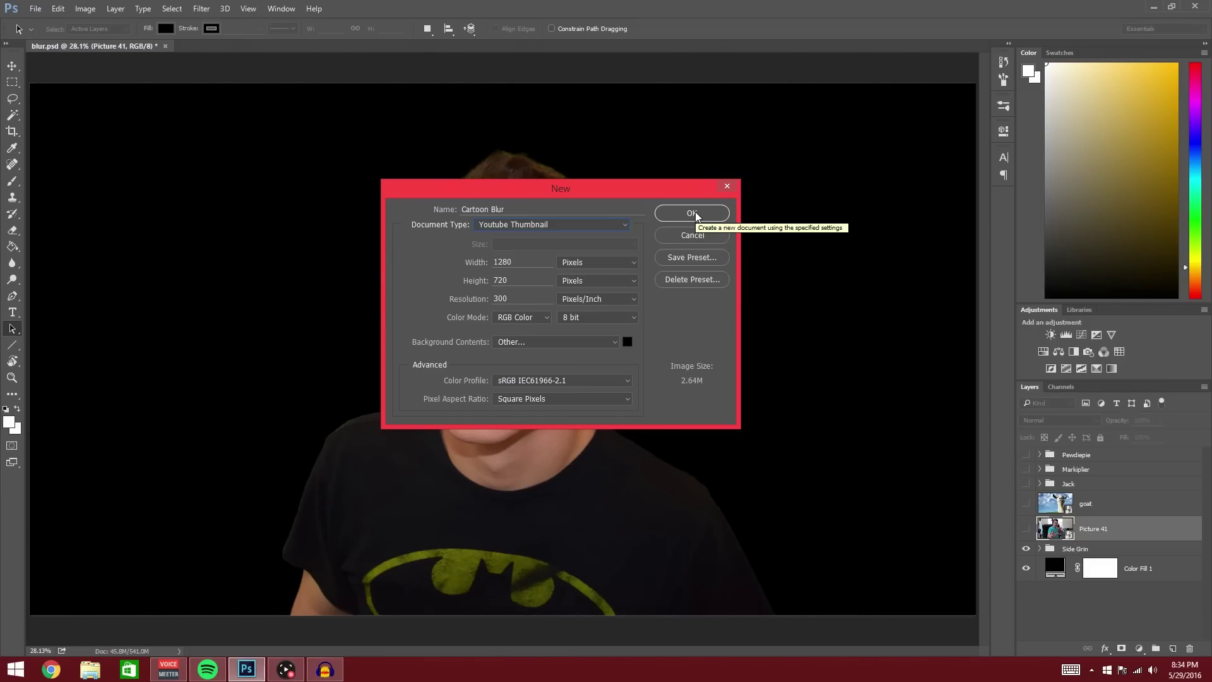
click(962, 84)
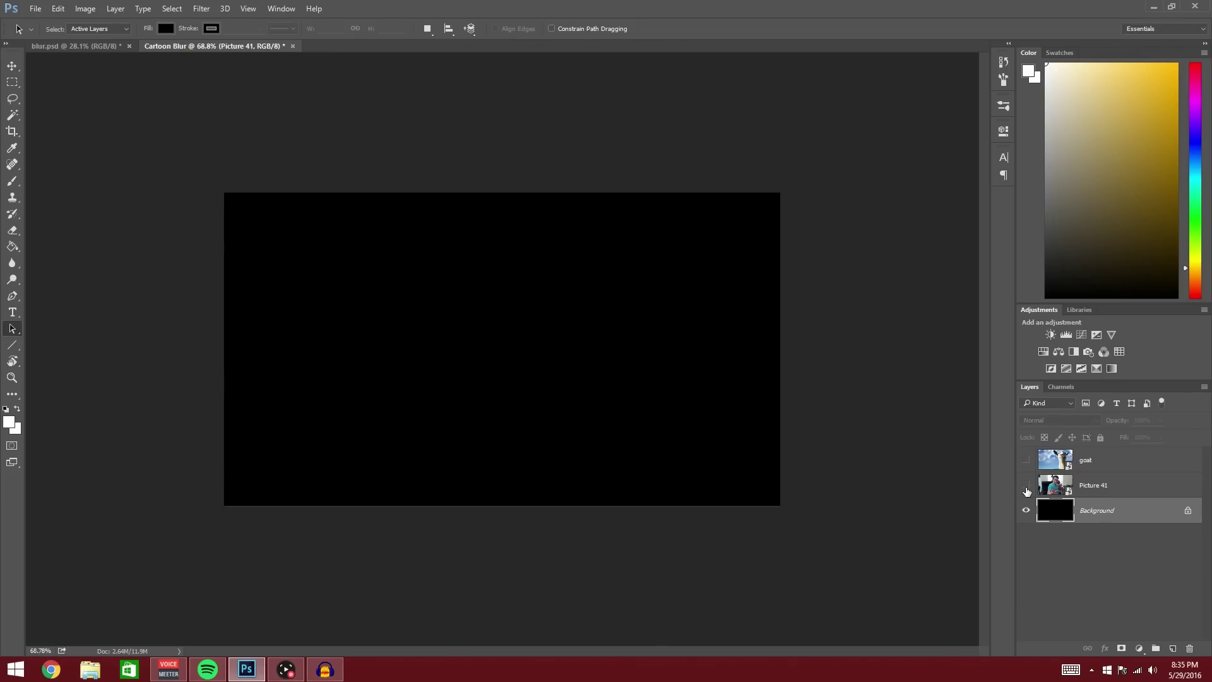
Show the Picture 41 photo and hide the goat layer in the Layers panel
click(1026, 487)
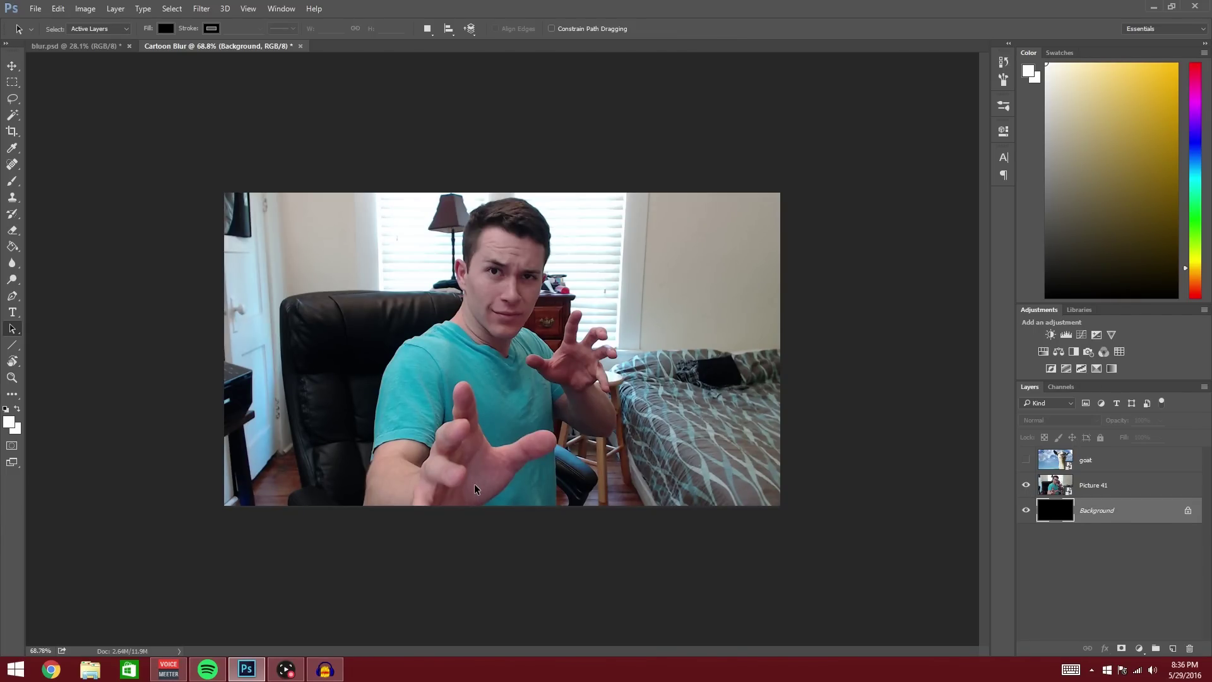
click(1026, 460)
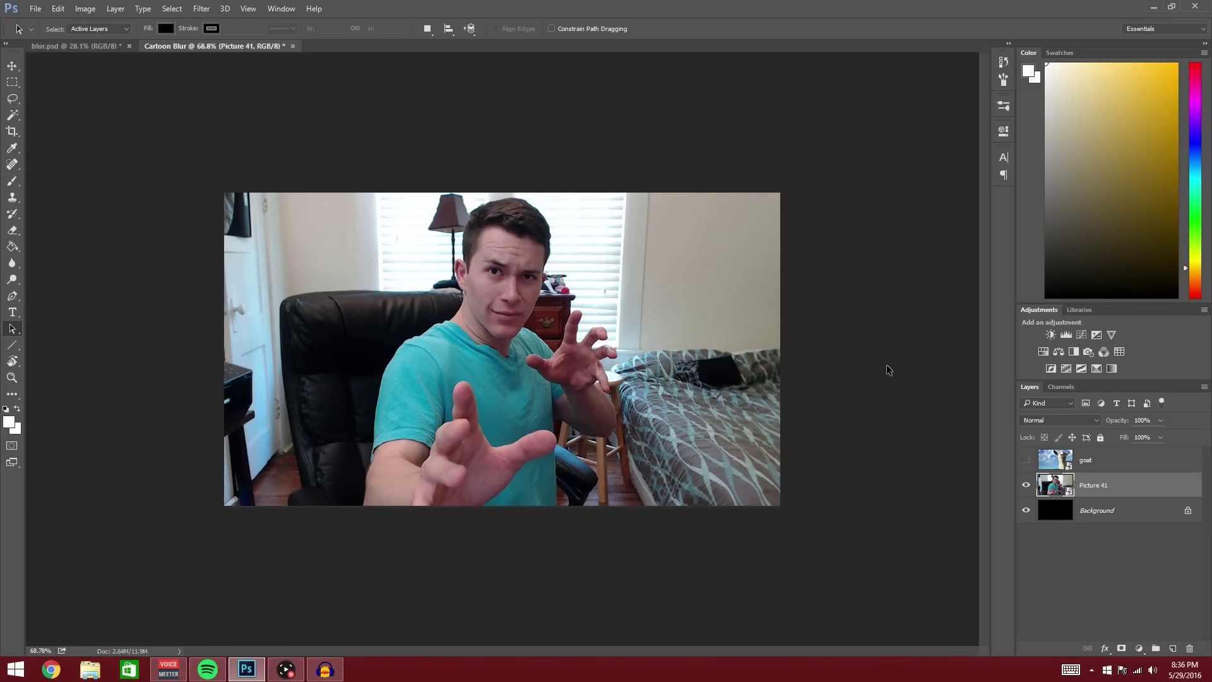
Quick-select the man, including his raised right hand, and mask the room out of Picture 41
key(w)
right_click(11, 115)
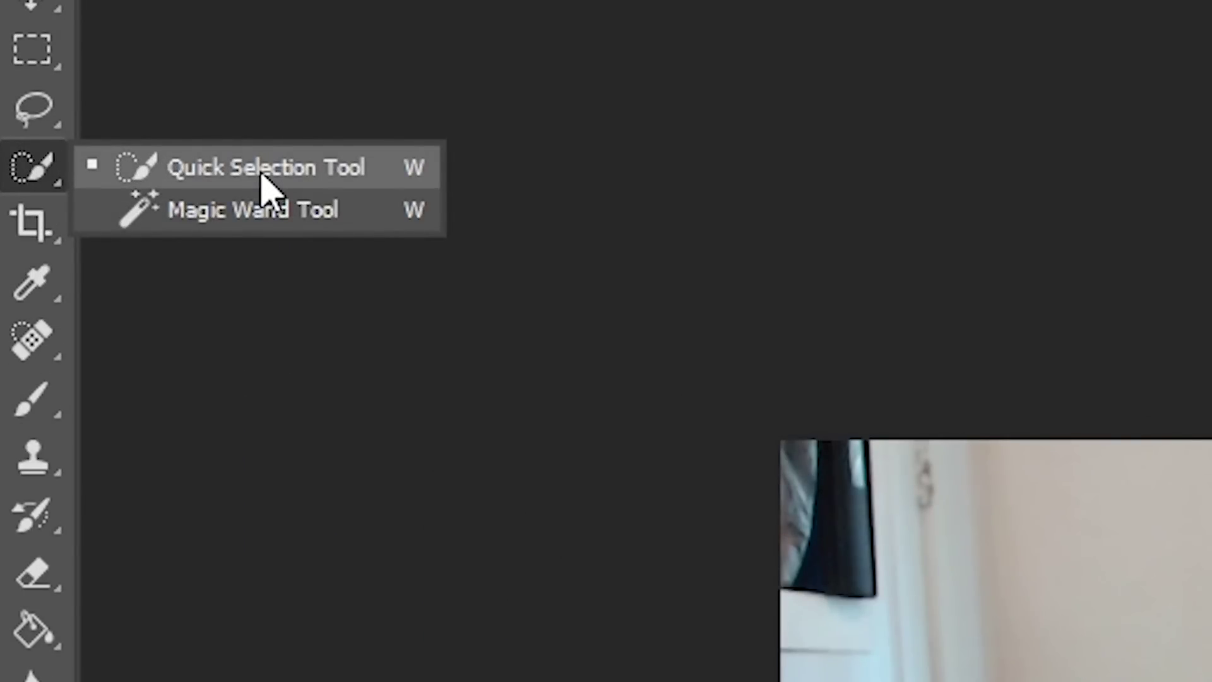
click(266, 168)
mouse_move(533, 212)
mouse_down()
mouse_move(518, 341)
mouse_move(467, 423)
mouse_move(471, 521)
mouse_up()
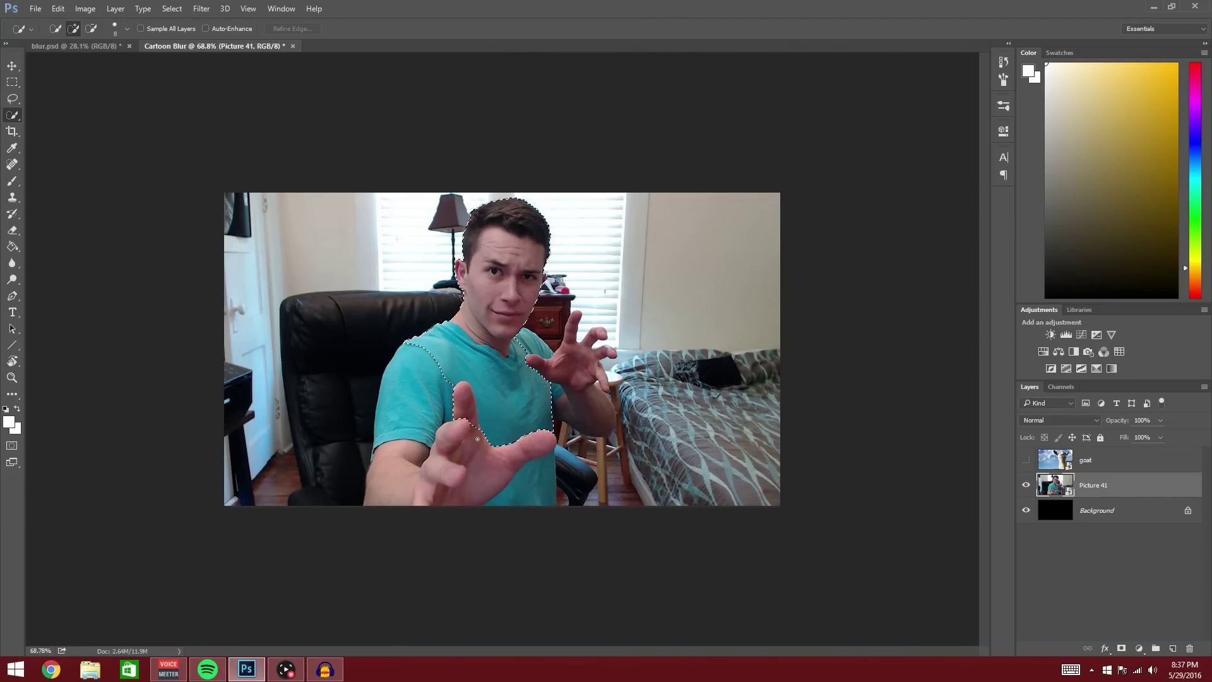
drag(545, 382, 584, 358)
drag(412, 410, 417, 404)
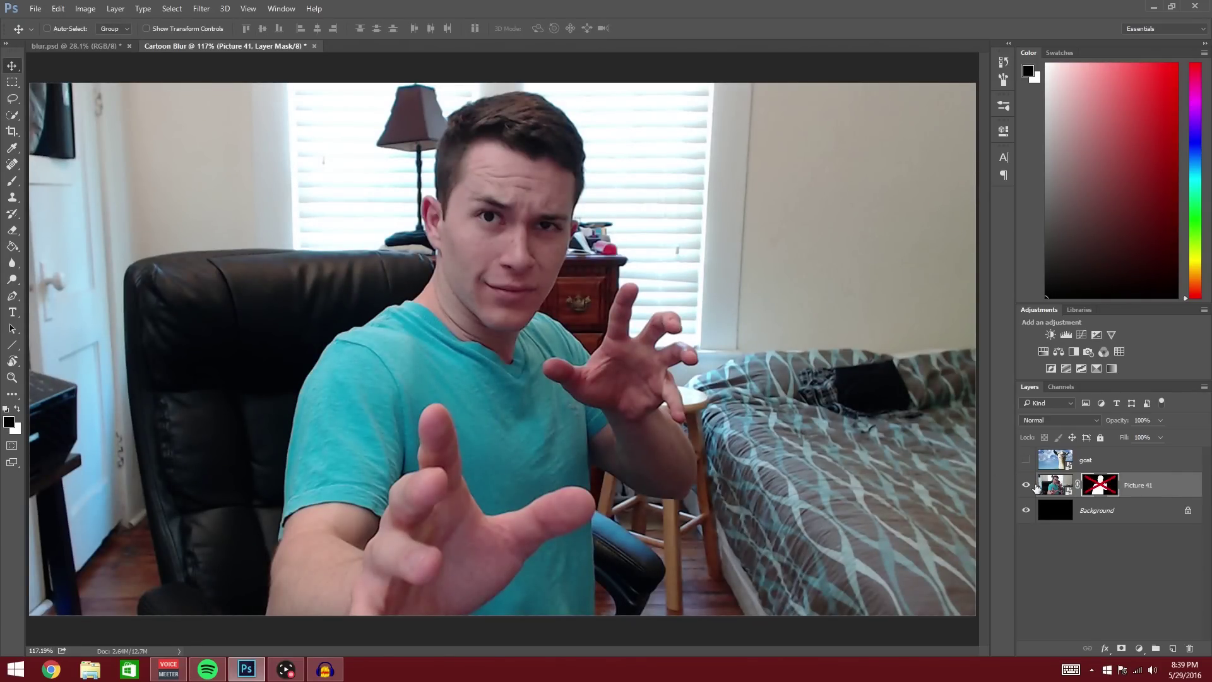
shift+click(1088, 488)
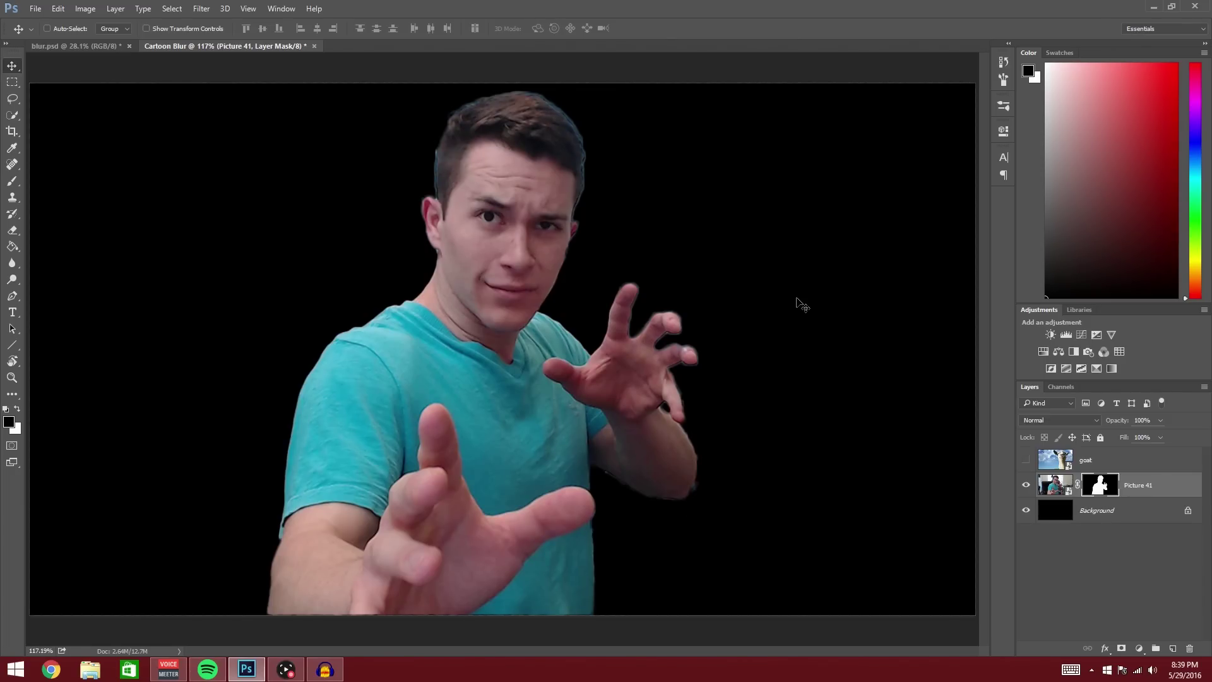
key(b)
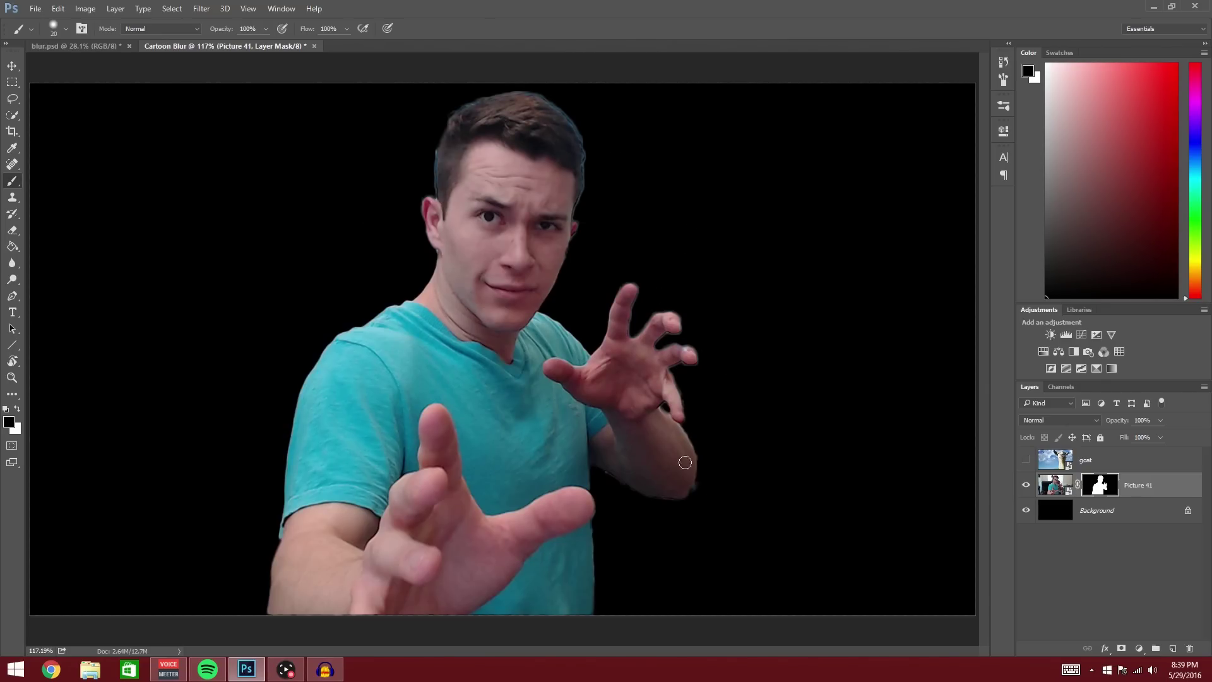
In the mask's Mask Edge settings, set Radius 0.2 px, Smooth 2, Contrast 2%, Shift Edge -2%
double_click(1102, 488)
click(942, 257)
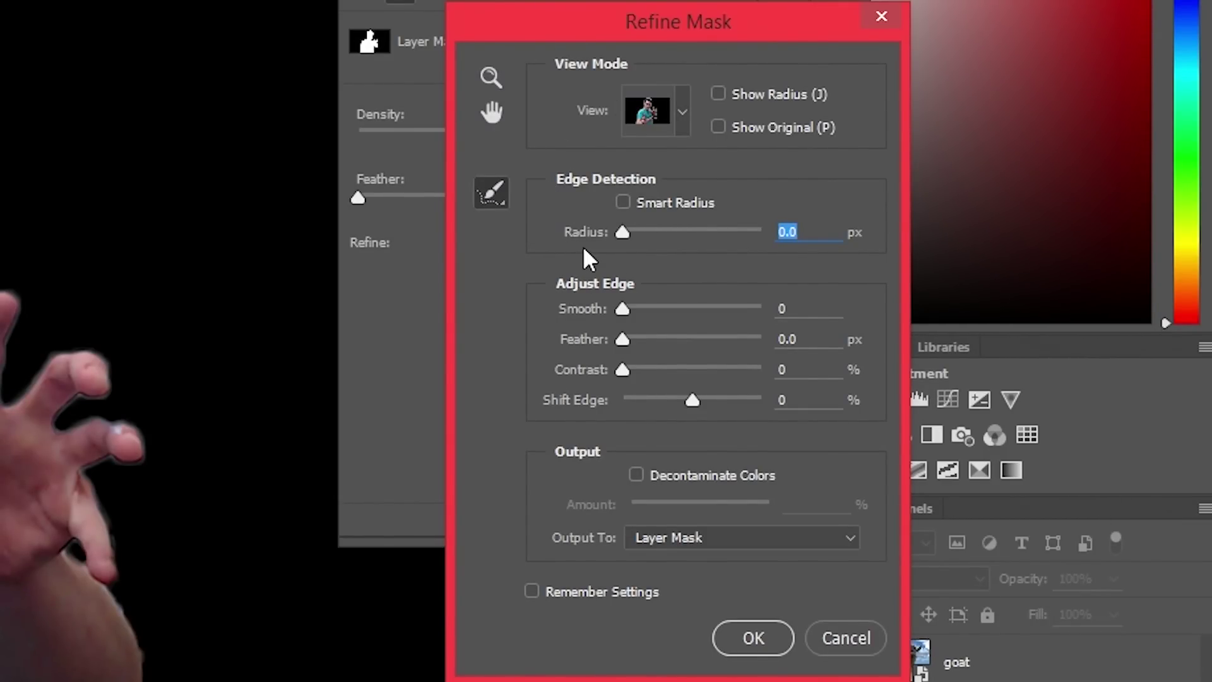
key(alt)
drag(622, 234, 624, 233)
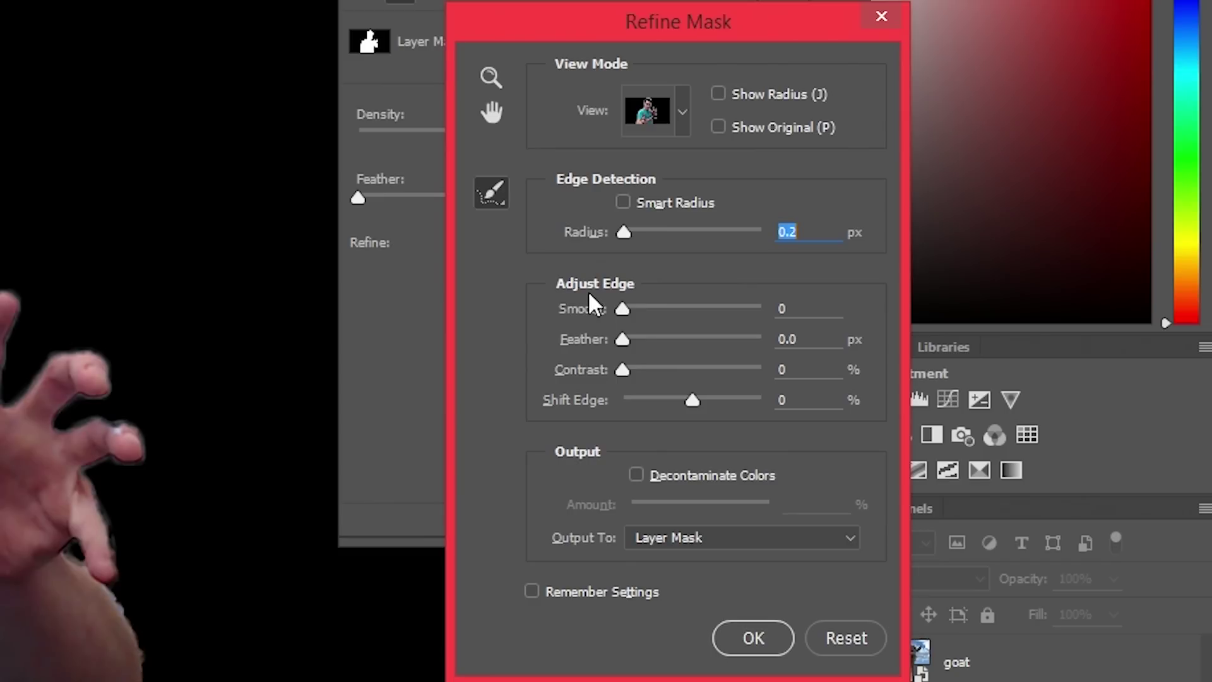
drag(571, 310, 603, 308)
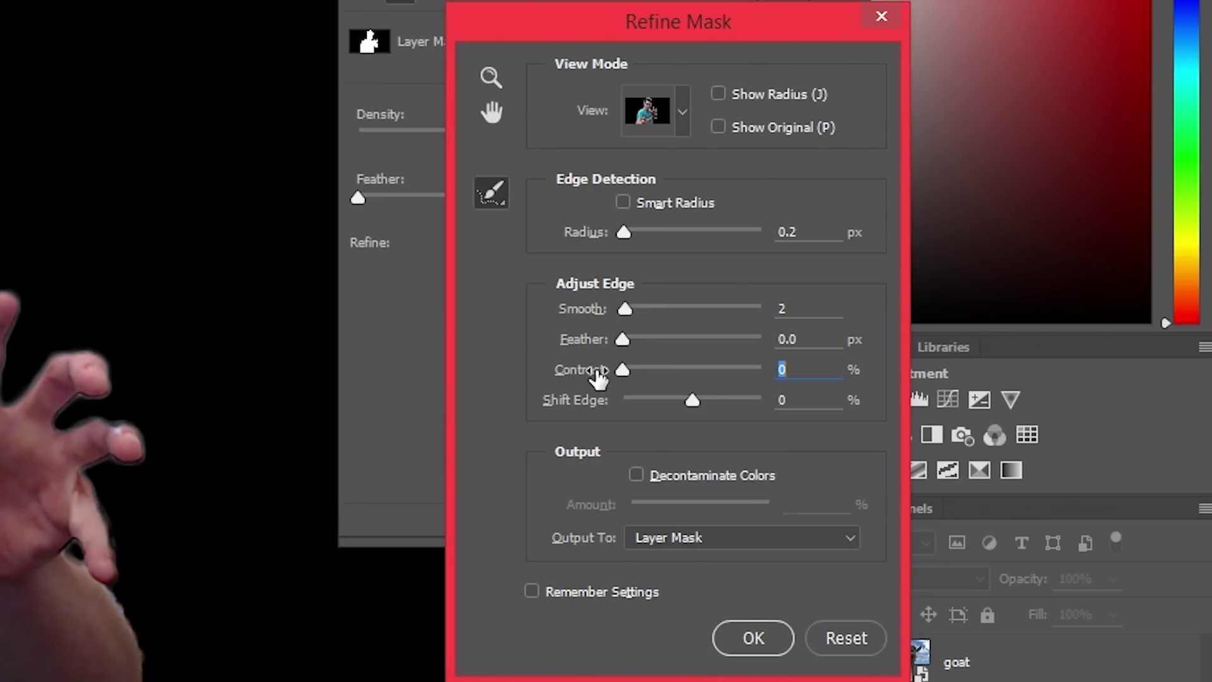
drag(597, 371, 613, 372)
drag(569, 404, 535, 419)
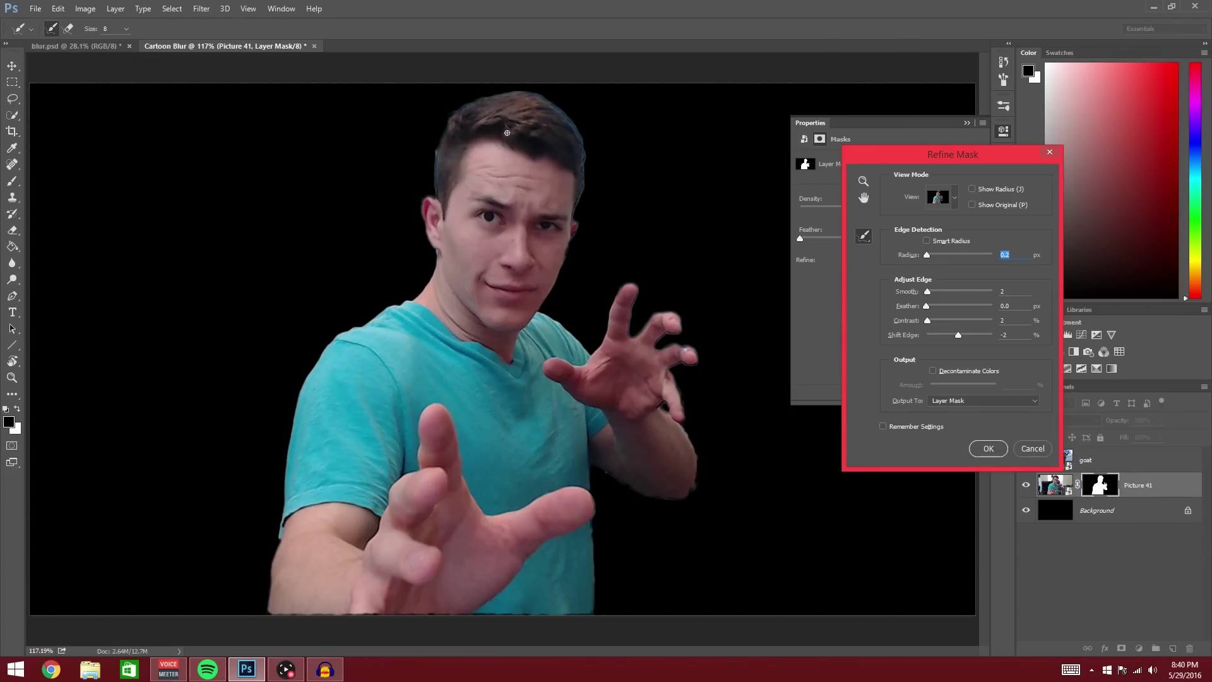
Apply the mask refinement, then choose a hard round brush at 31% hardness, zoomed onto the hair
key(Return)
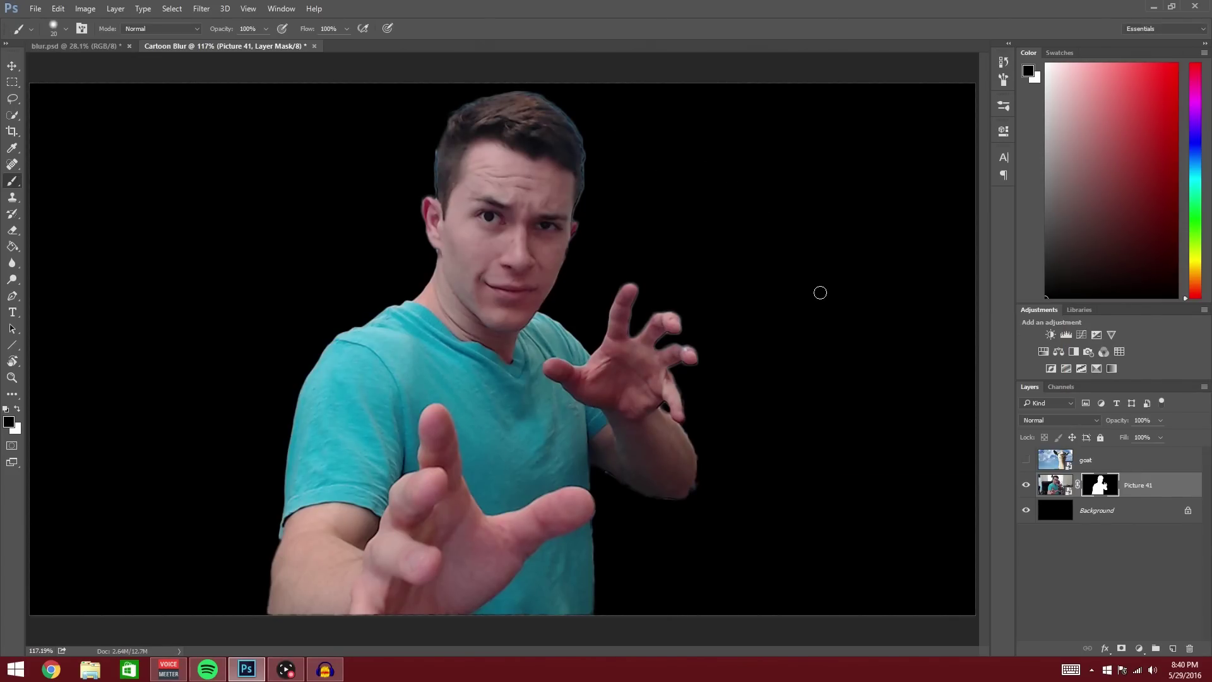
click(1003, 106)
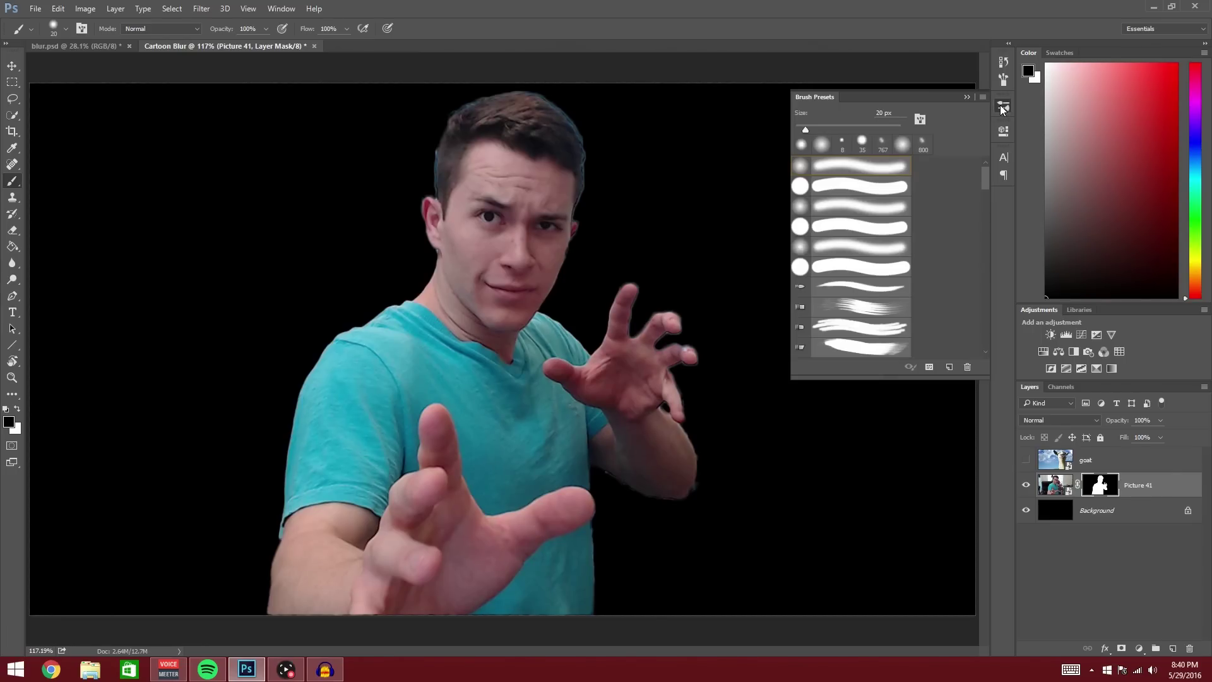
click(834, 193)
click(54, 28)
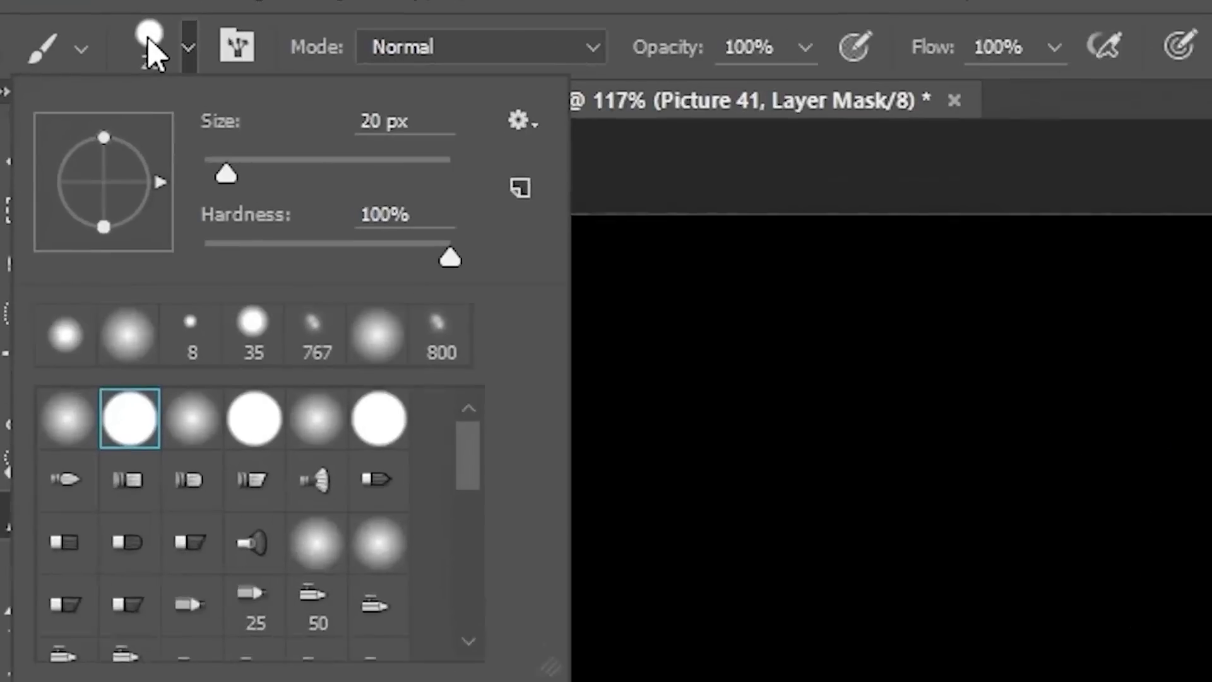
drag(452, 256, 292, 263)
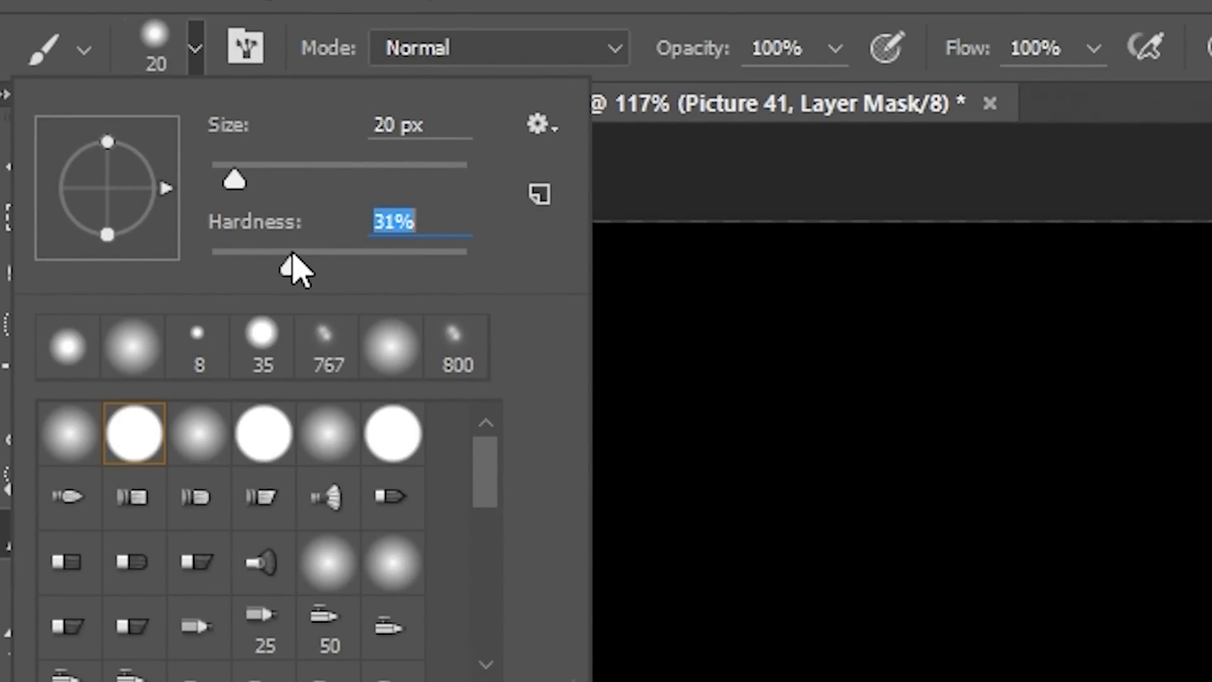
key(Return)
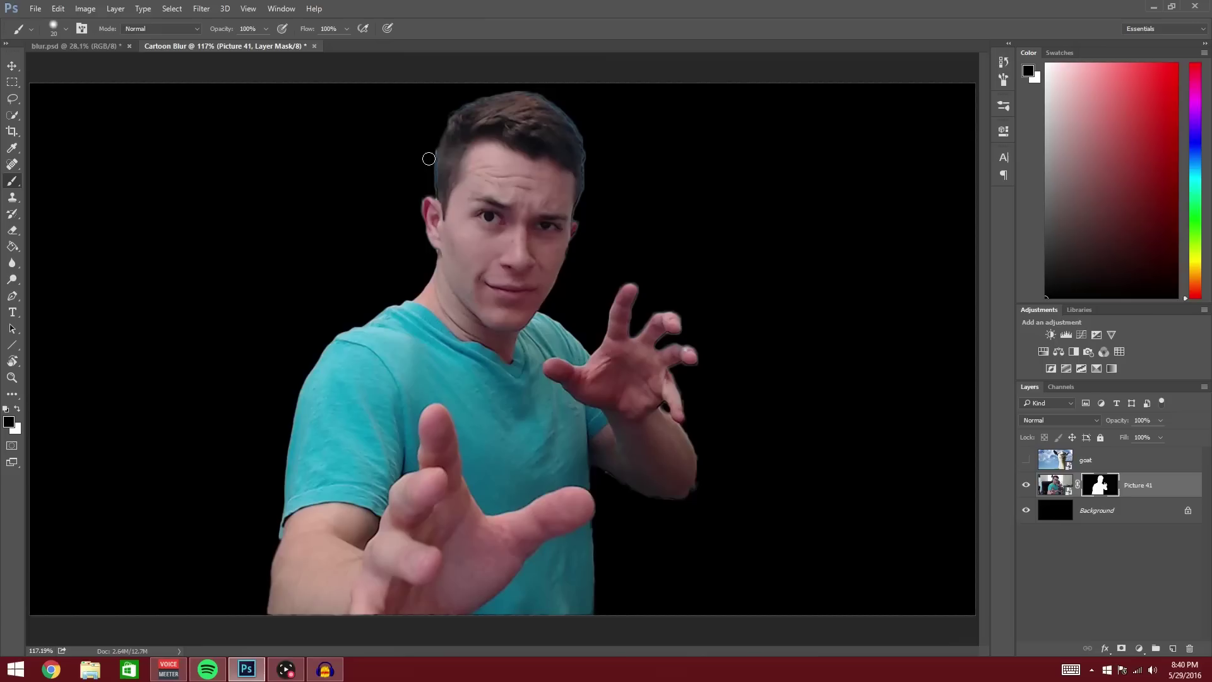
key(ctrl+space)
drag(429, 159, 515, 213)
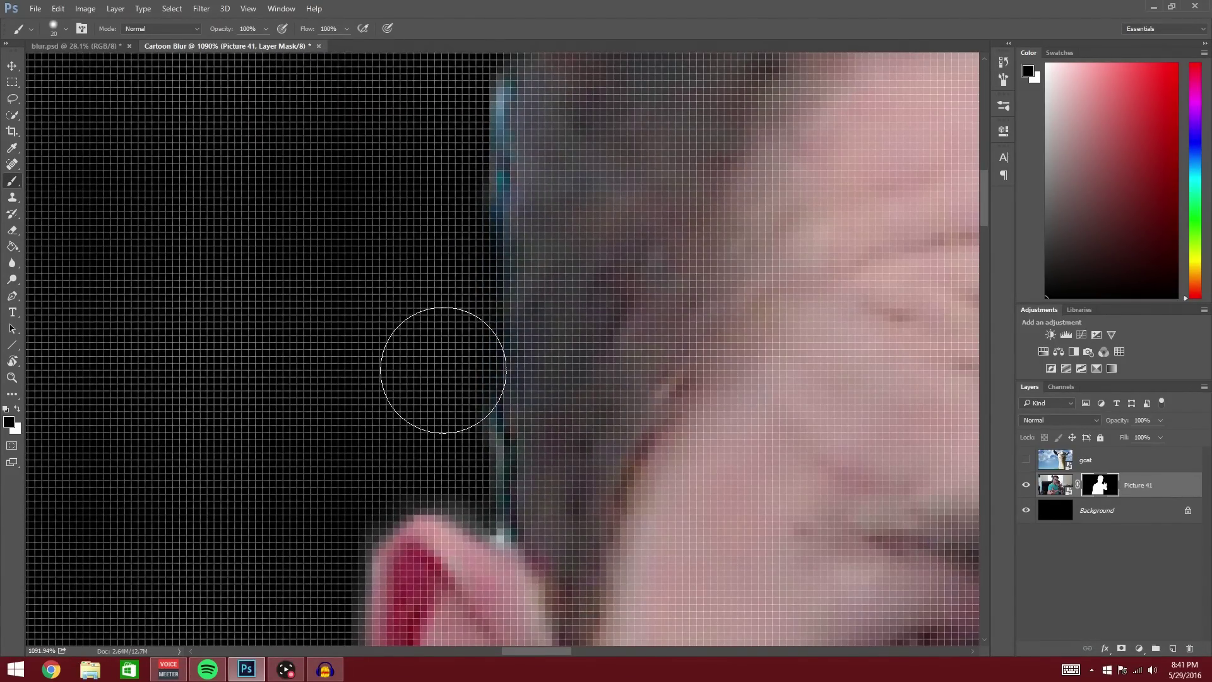
Paint out the bluish fringe along the hair edge, then shrink the brush to 6 px
click(51, 33)
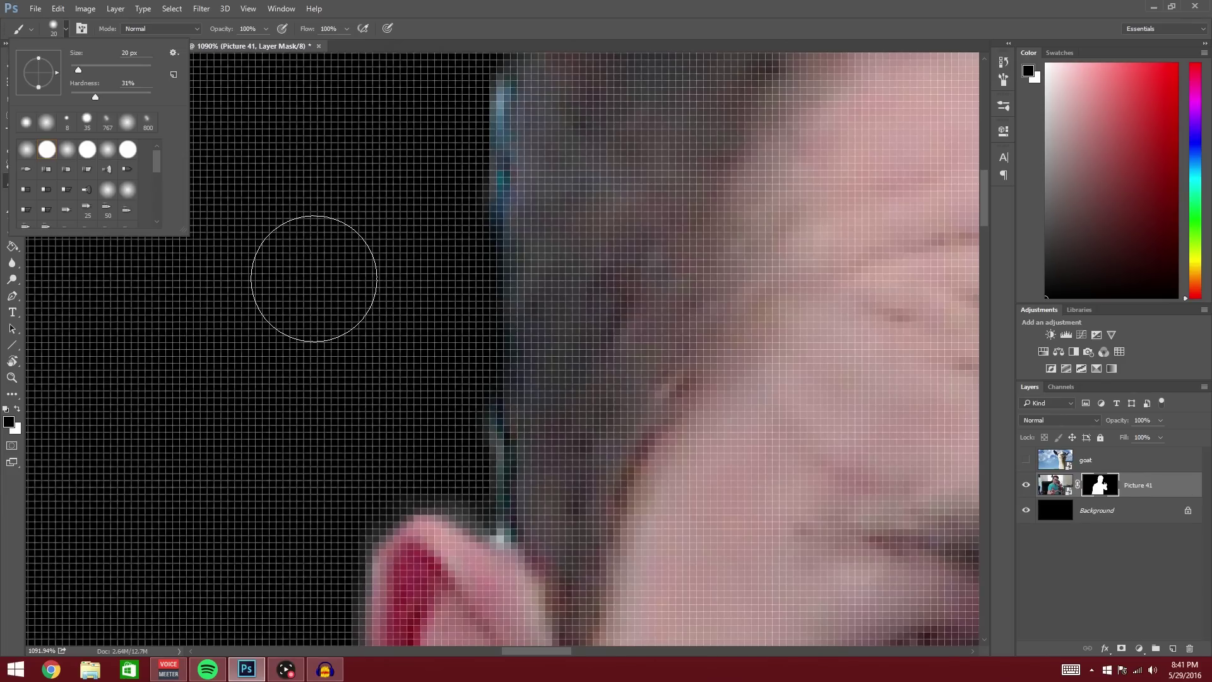
key(Escape)
mouse_move(437, 231)
mouse_down()
mouse_move(442, 211)
mouse_move(419, 211)
mouse_move(400, 179)
mouse_move(435, 189)
mouse_move(447, 170)
mouse_move(404, 414)
mouse_move(446, 415)
mouse_move(442, 391)
mouse_up()
scroll(382, 278, down, 2)
scroll(353, 303, up, 6)
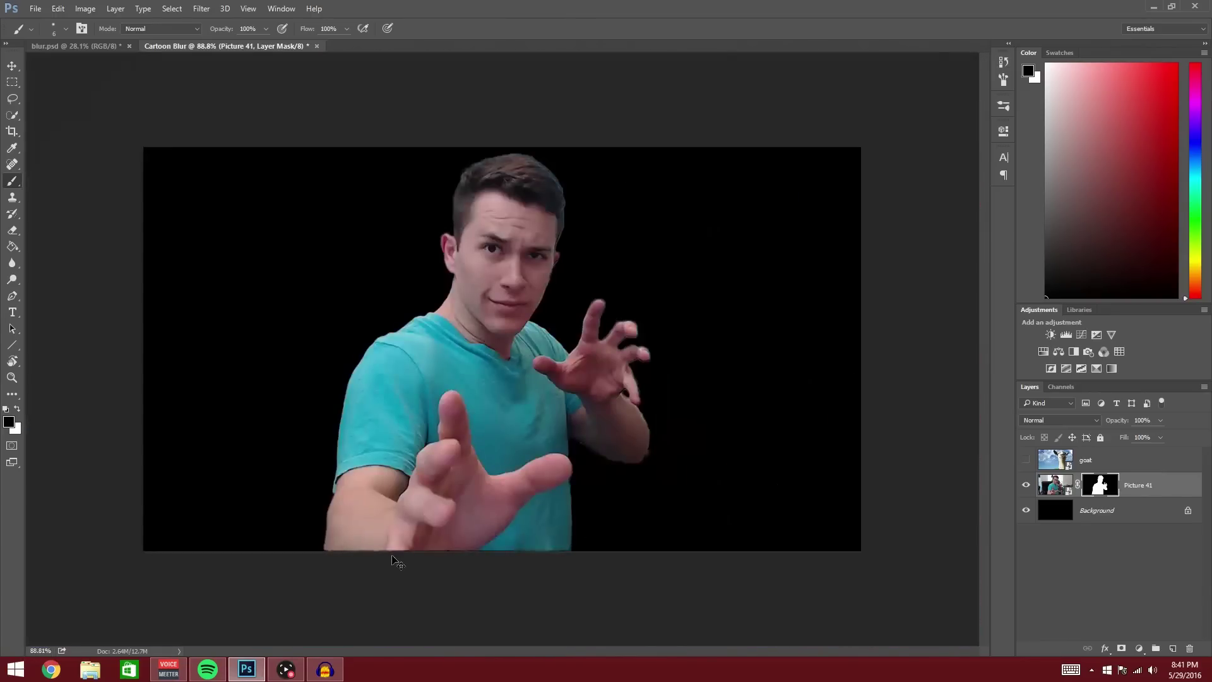
scroll(681, 476, down, 6)
key(bracketleft)
key(bracketleft)
key(bracketleft)
key(bracketleft)
key(bracketleft)
scroll(528, 316, up, 10)
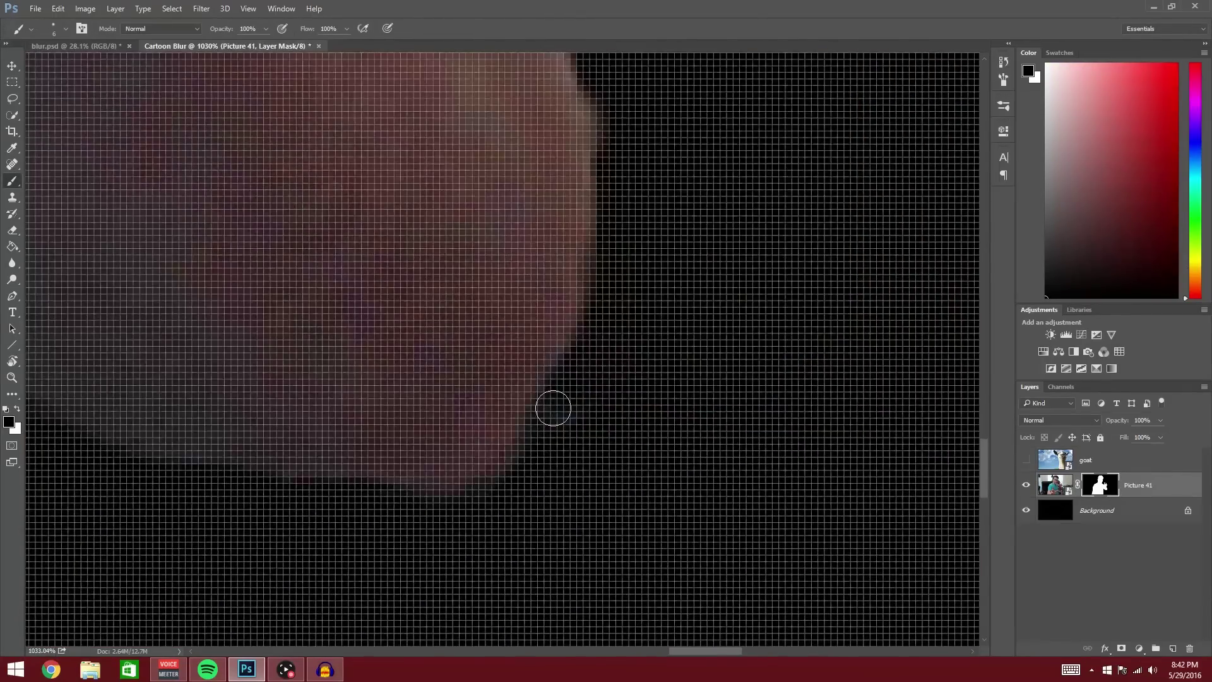
scroll(559, 137, down, 4)
scroll(452, 441, up, 3)
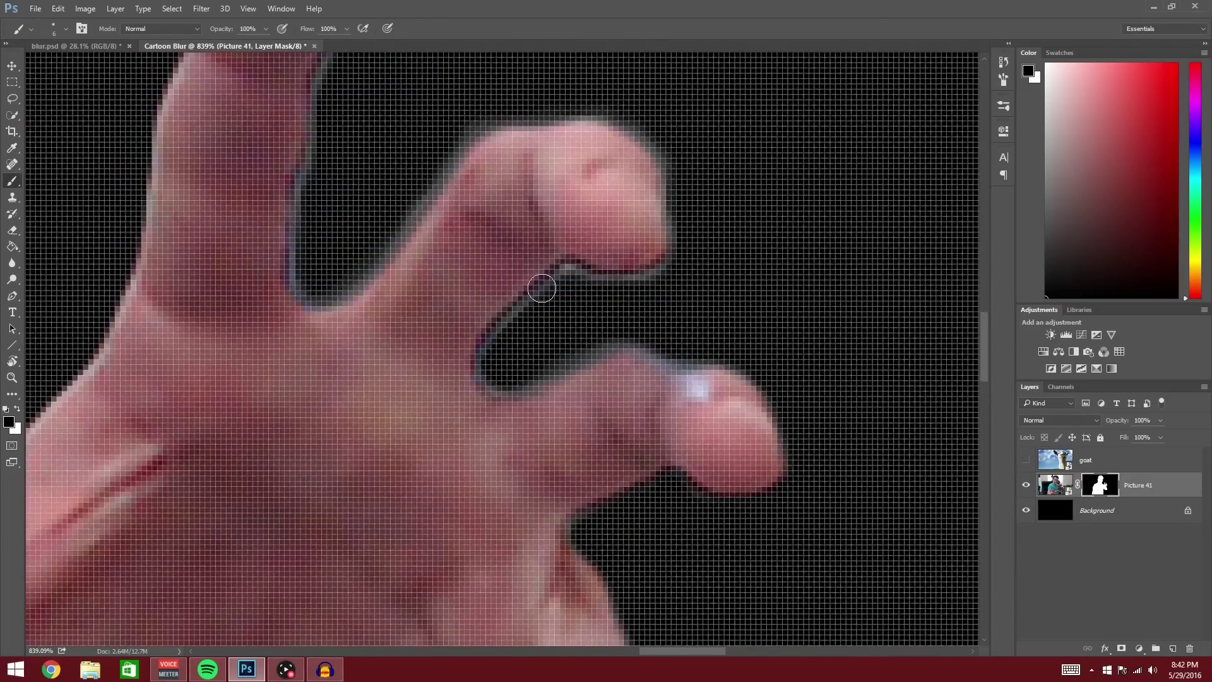
scroll(564, 252, down, 3)
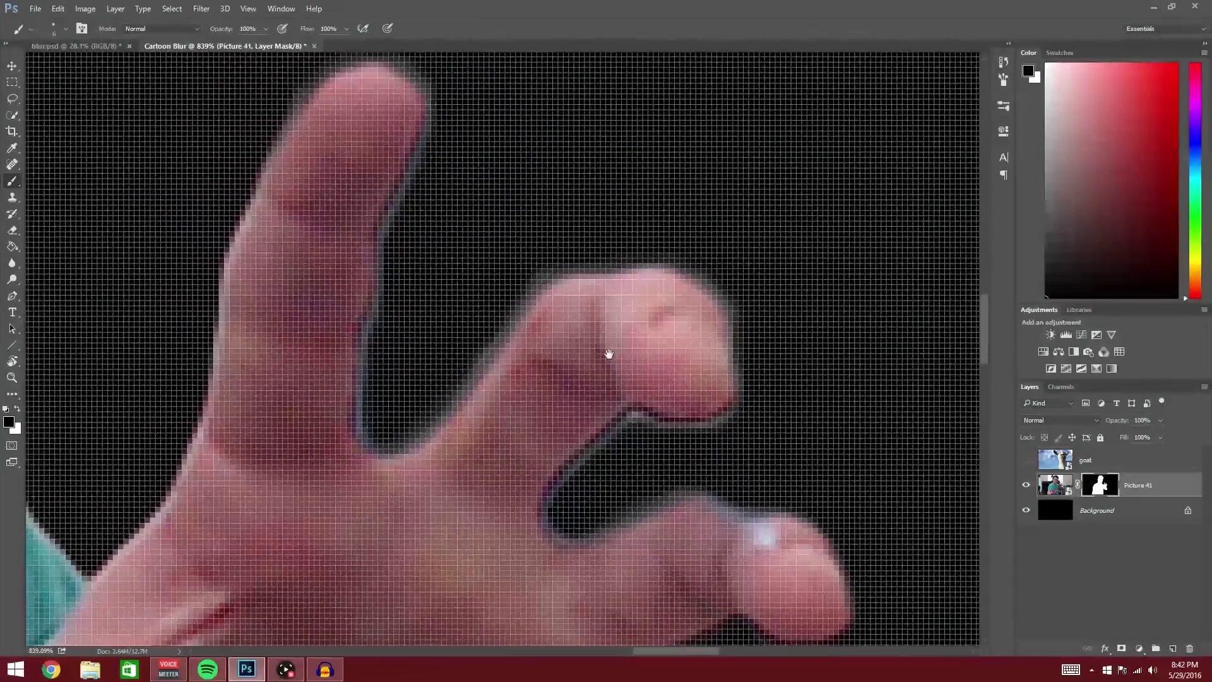
scroll(466, 204, down, 2)
scroll(425, 238, down, 3)
scroll(482, 239, up, 6)
Paint away the pale fringe along the curved finger and fingertip edge on the mask
mouse_move(411, 121)
mouse_down()
mouse_move(349, 248)
mouse_move(355, 306)
mouse_move(343, 294)
mouse_move(319, 447)
mouse_move(334, 552)
mouse_move(414, 502)
mouse_move(506, 371)
mouse_move(524, 281)
mouse_up()
scroll(525, 282, up, 5)
drag(449, 322, 761, 334)
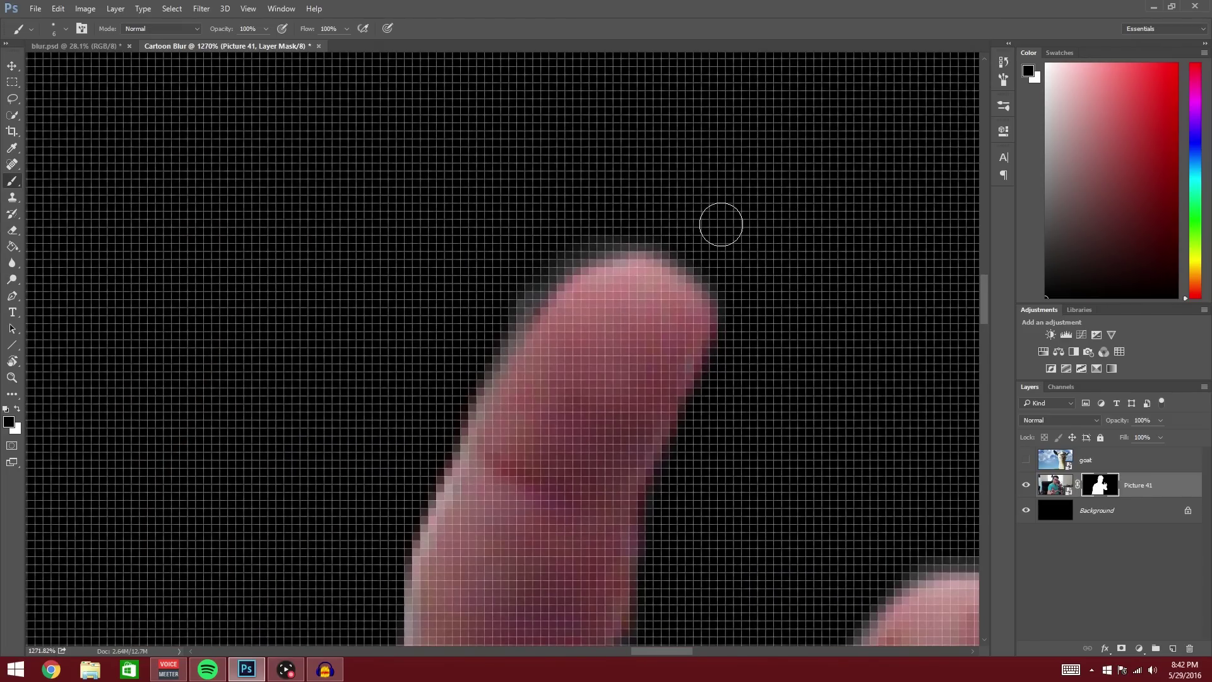
mouse_move(620, 229)
mouse_down()
mouse_move(558, 255)
mouse_move(494, 332)
mouse_up()
scroll(487, 278, down, 2)
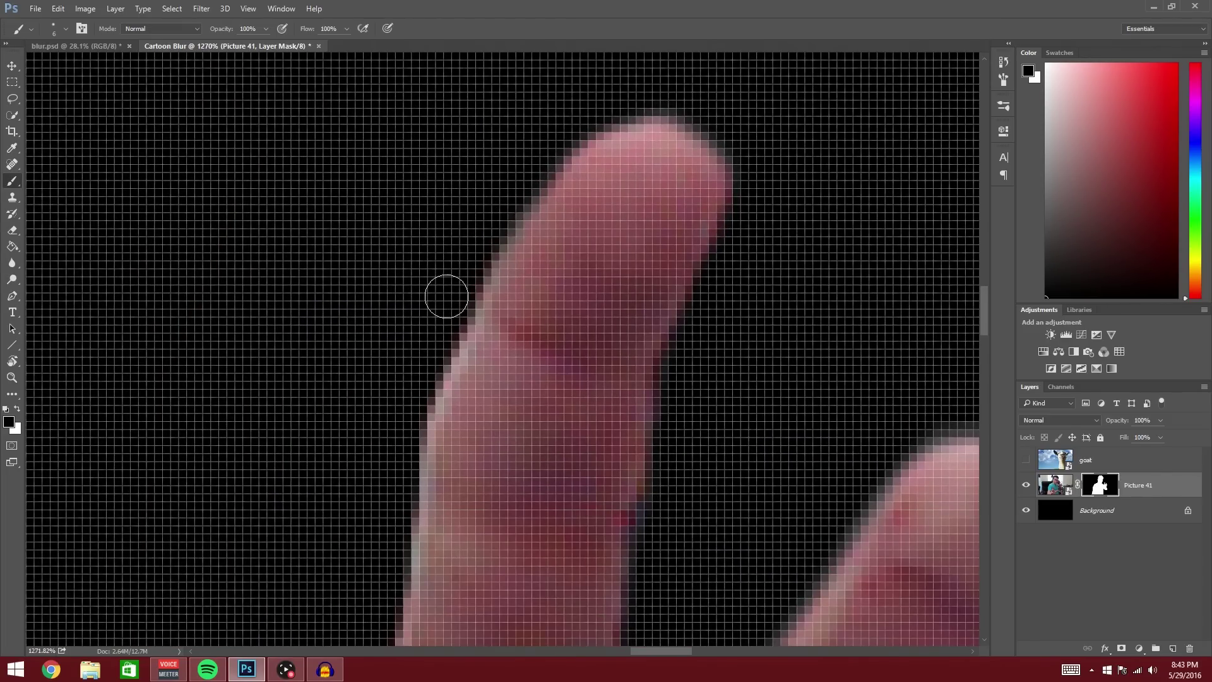
scroll(351, 331, down, 5)
Pan to the finger notches and paint black over the halo between the fingers
mouse_move(284, 398)
mouse_down()
mouse_move(149, 387)
mouse_move(168, 368)
mouse_up()
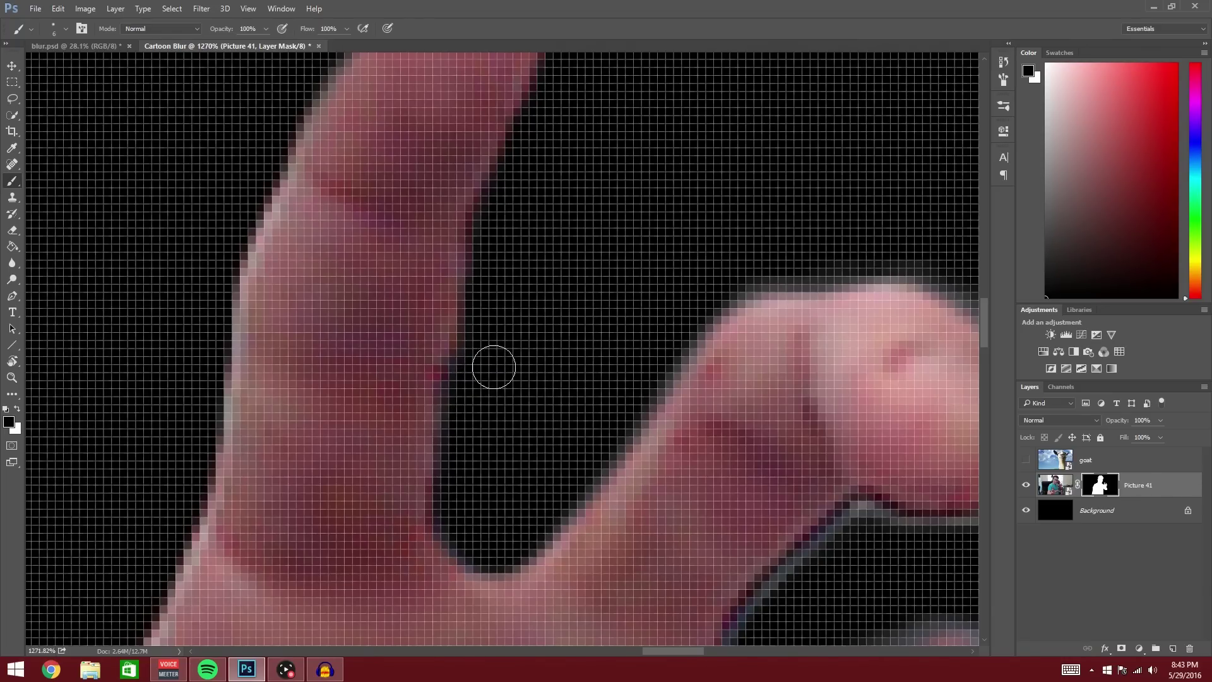
mouse_move(503, 360)
mouse_down()
mouse_move(480, 281)
mouse_move(405, 186)
mouse_move(392, 187)
mouse_up()
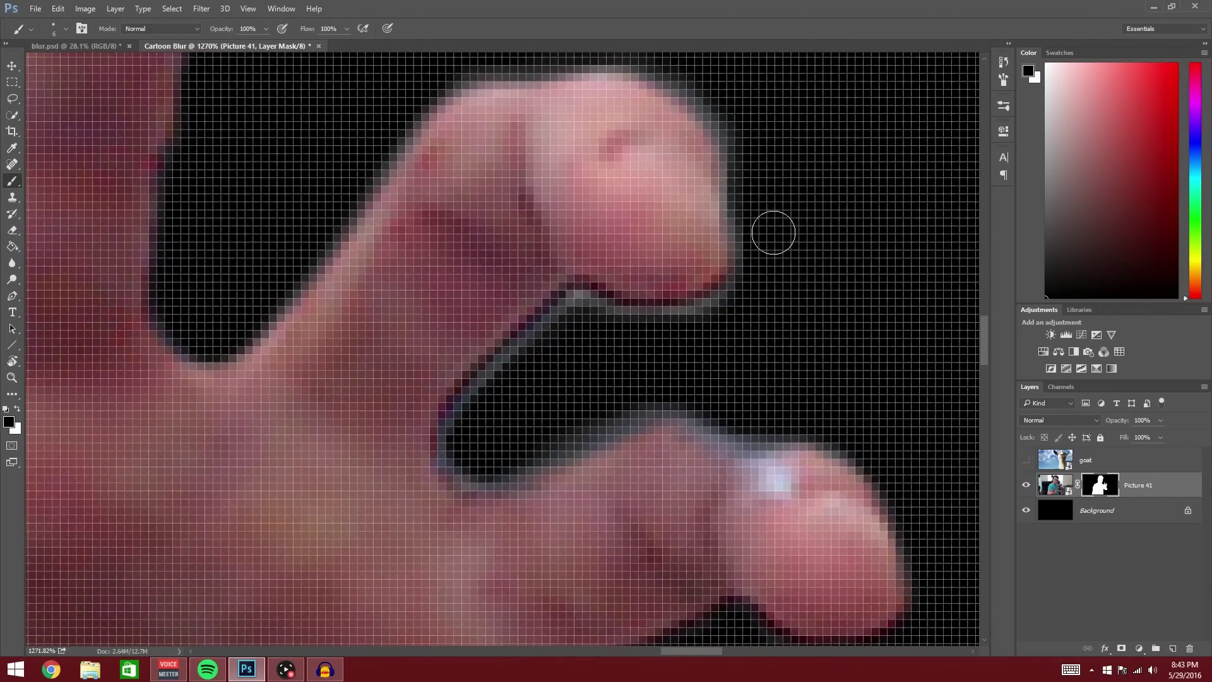
drag(772, 223, 665, 273)
drag(398, 524, 348, 486)
mouse_move(617, 230)
mouse_down()
mouse_move(406, 358)
mouse_move(329, 487)
mouse_up()
drag(584, 433, 538, 331)
Temporarily disable the Picture 41 mask to compare with the full photo, then re-enable it
key(x)
scroll(721, 407, down, 7)
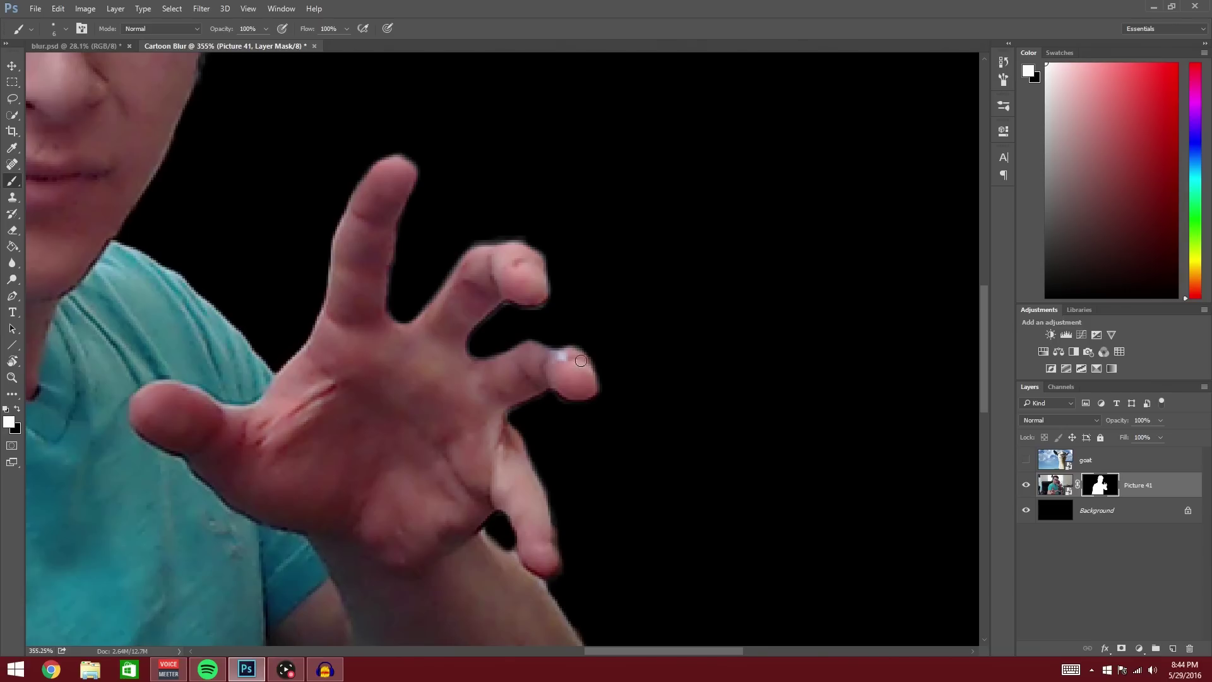
shift+click(1104, 492)
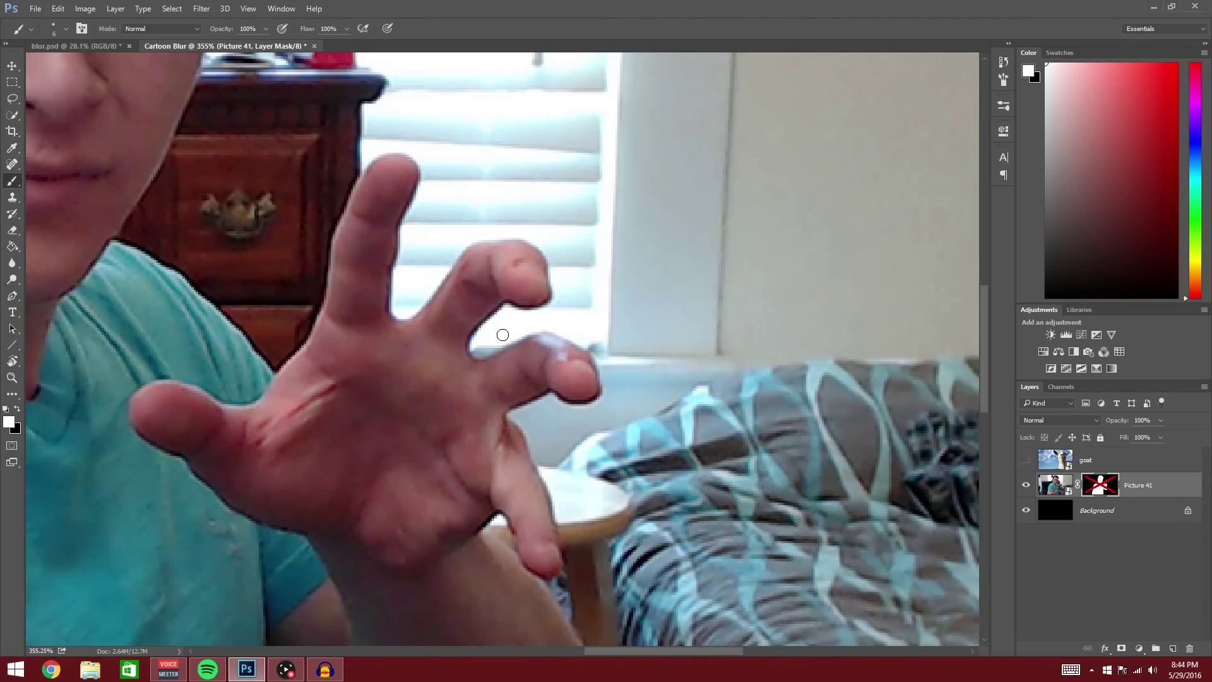
shift+click(1100, 487)
Widen the black gap between the fingers and restore the finger's upper edge in white
key(x)
alt+scroll(422, 303, up, 5)
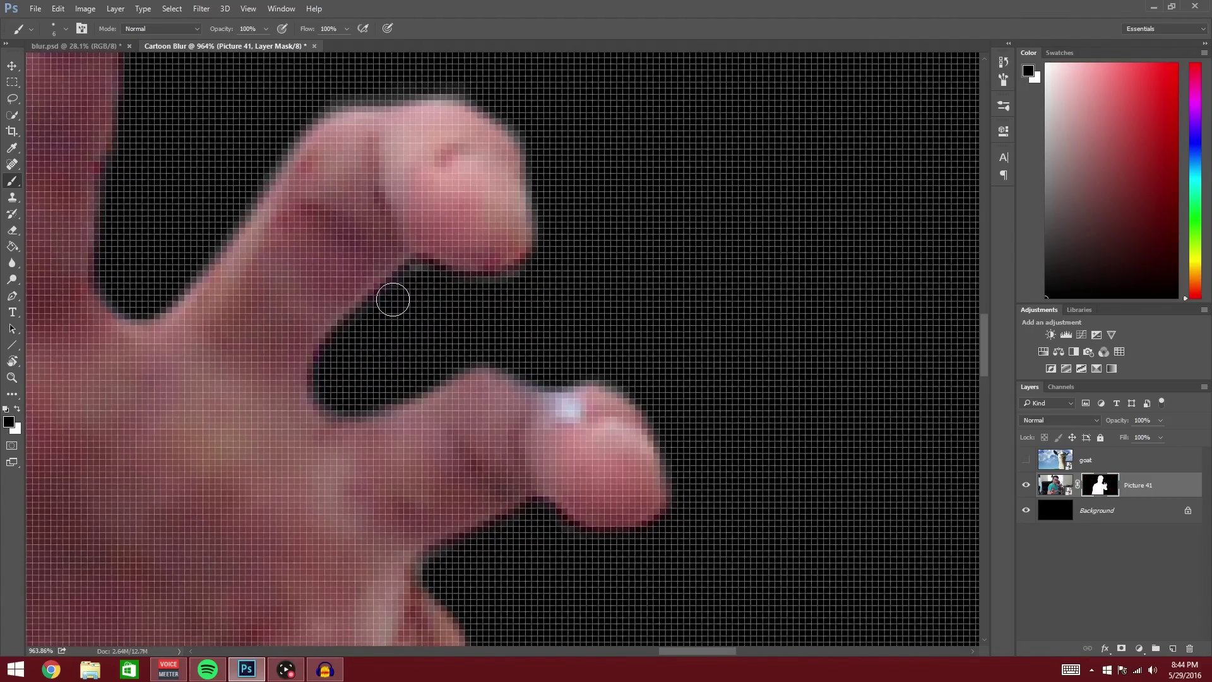
mouse_move(387, 289)
mouse_down()
mouse_move(371, 276)
mouse_move(333, 303)
mouse_move(344, 271)
mouse_move(325, 319)
mouse_up()
key(x)
mouse_move(522, 398)
mouse_down()
mouse_move(566, 402)
mouse_move(504, 391)
mouse_move(590, 395)
mouse_move(498, 378)
mouse_move(621, 385)
mouse_move(626, 396)
mouse_move(480, 356)
mouse_move(361, 434)
mouse_move(365, 393)
mouse_move(483, 321)
mouse_move(646, 380)
mouse_move(531, 318)
mouse_move(442, 347)
mouse_move(523, 323)
mouse_move(631, 379)
mouse_up()
key(x)
Zoom back out, set the paint colour to white, and deselect the Picture 41 layer
scroll(644, 481, down, 5)
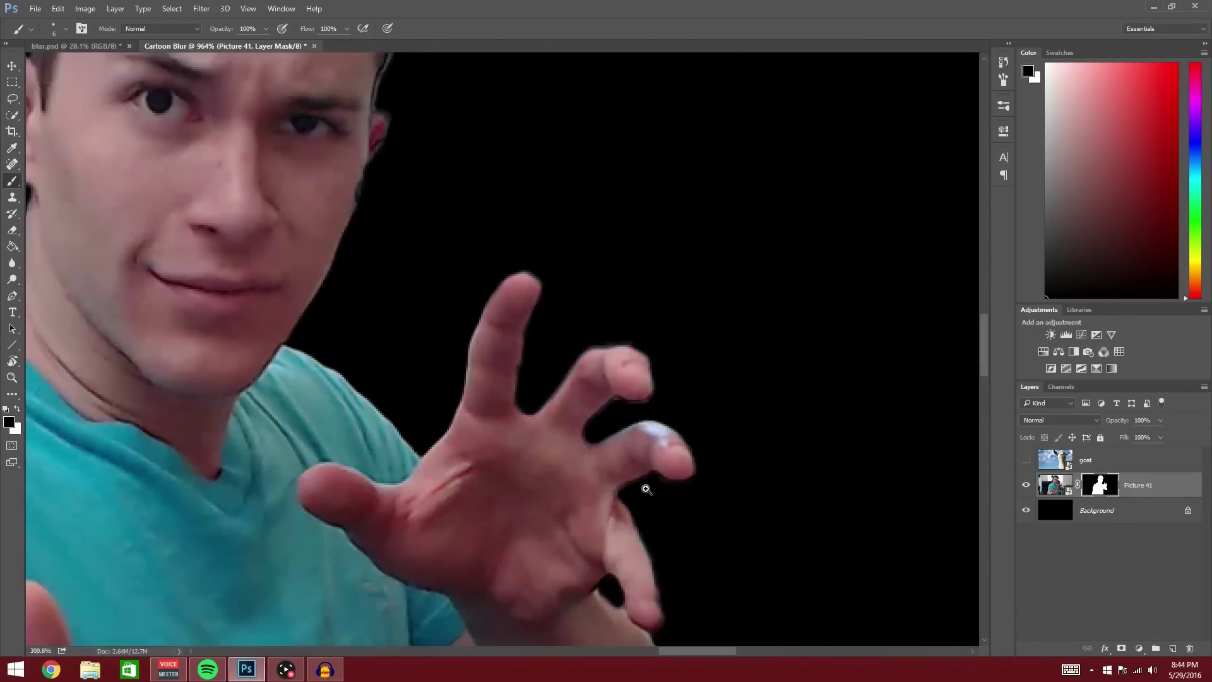
scroll(647, 490, up, 4)
scroll(647, 491, down, 3)
scroll(541, 365, up, 4)
scroll(400, 379, down, 6)
key(x)
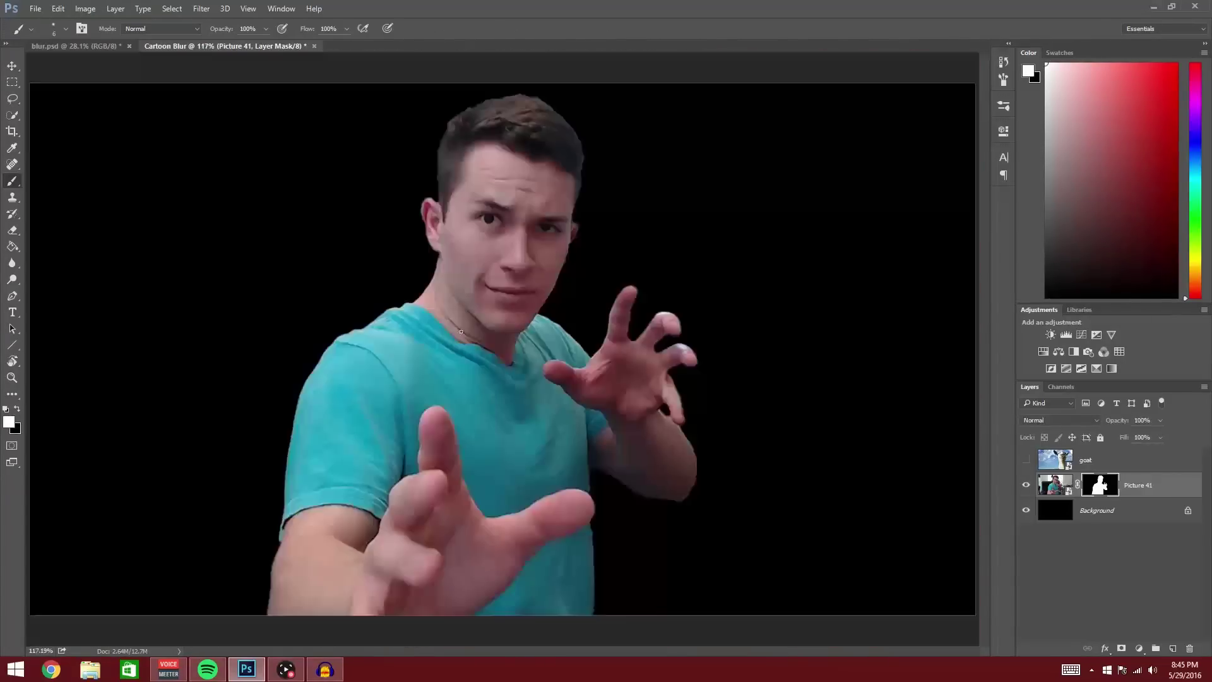
scroll(817, 479, up, 6)
scroll(798, 412, down, 6)
scroll(700, 257, up, 5)
scroll(514, 303, down, 5)
key(a)
click(1028, 543)
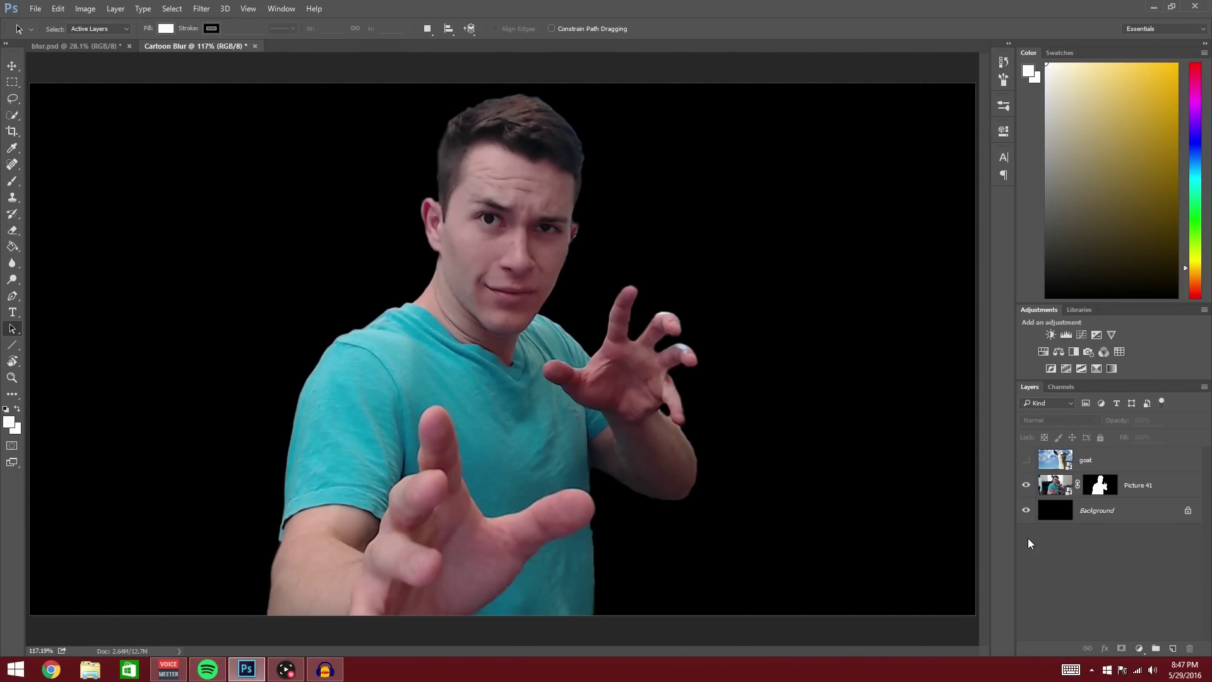
Select Picture 41, toggle its mask to compare, view the mask alone, then return to composite
key(b)
key(d)
key(x)
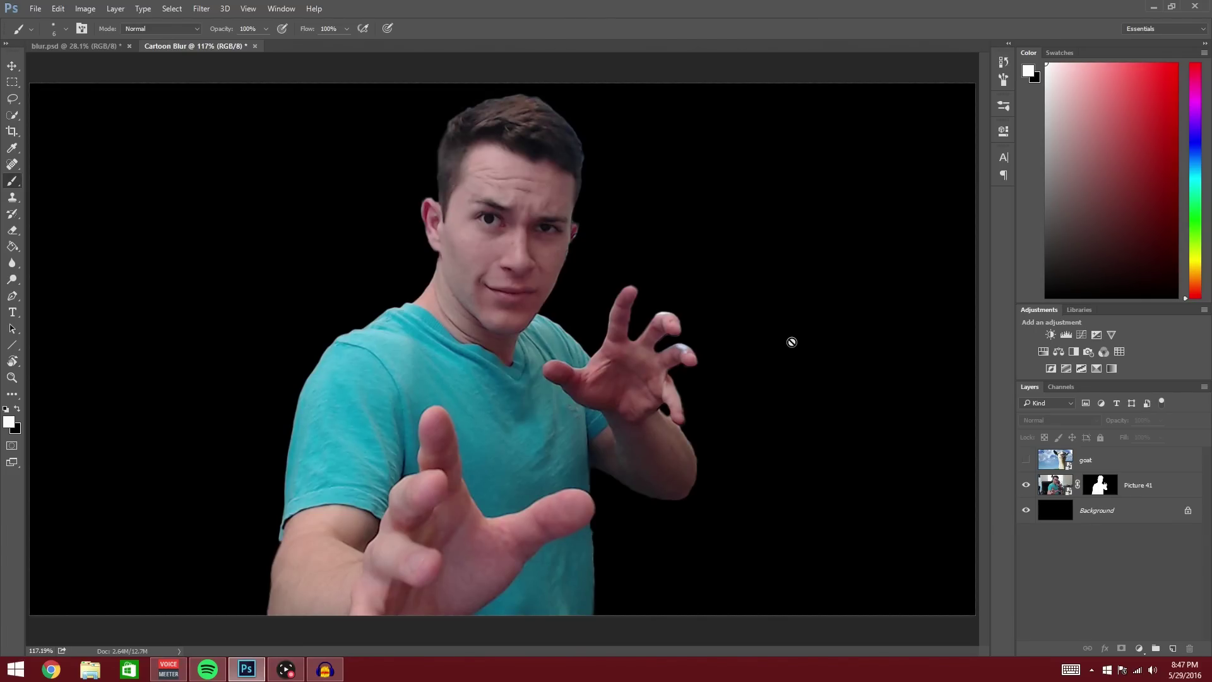
key(alt+])
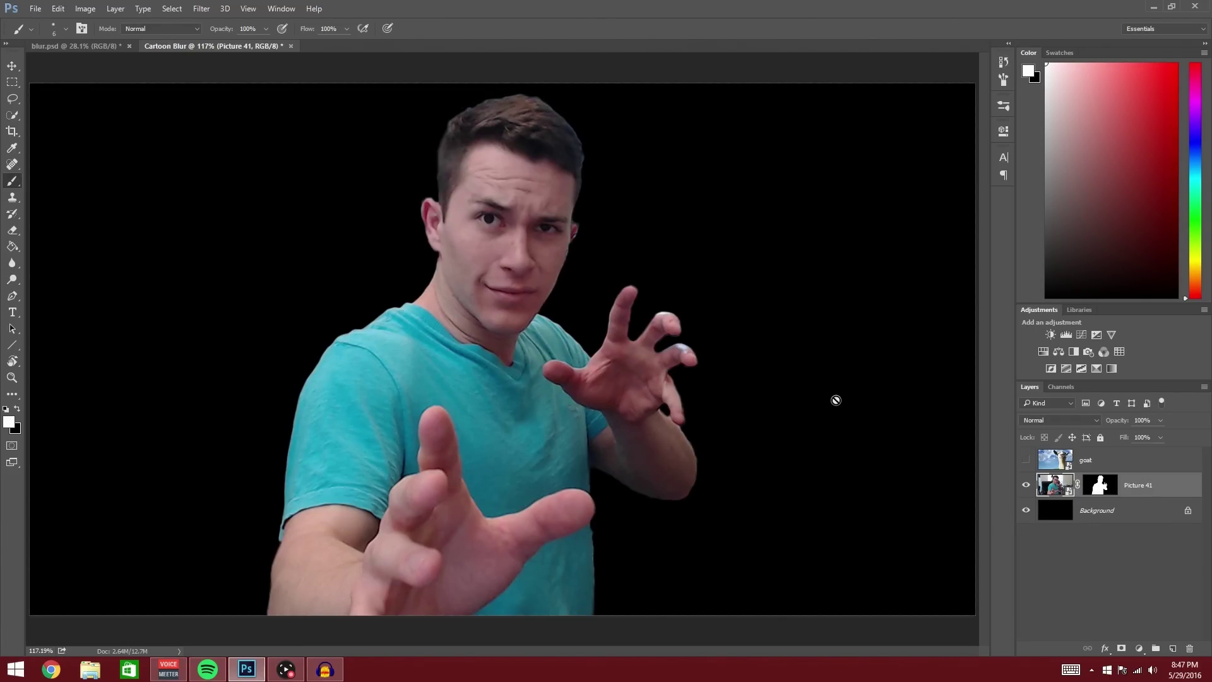
shift+click(1100, 485)
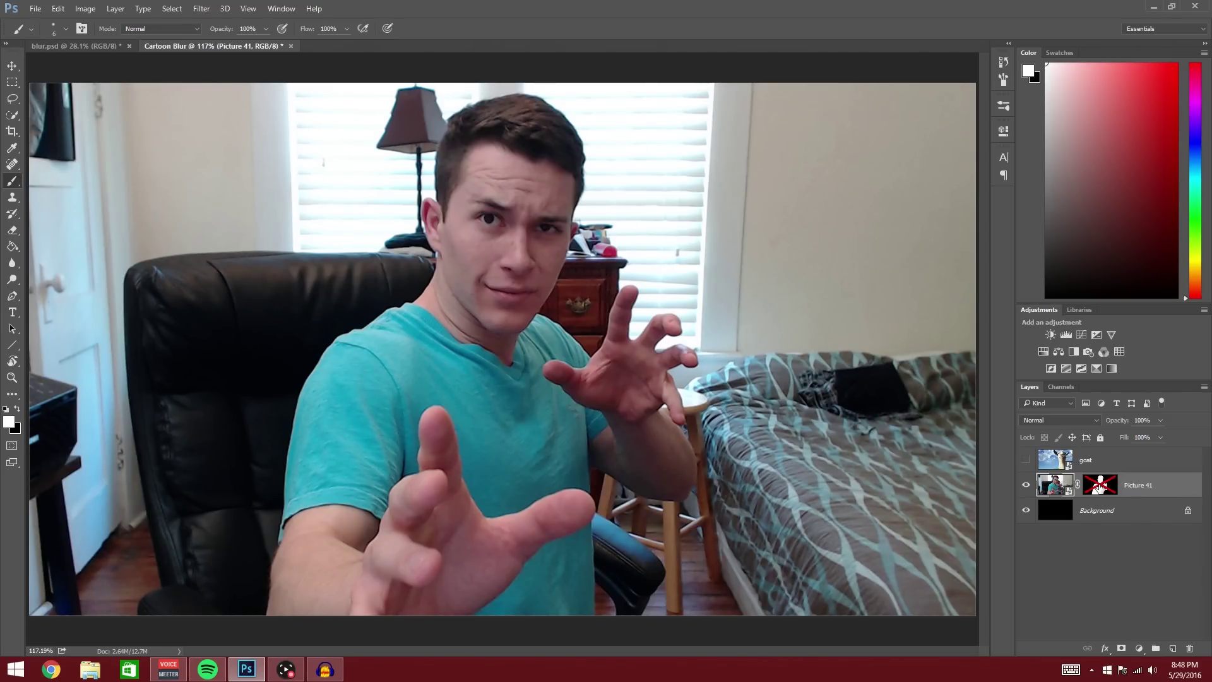
shift+click(1099, 485)
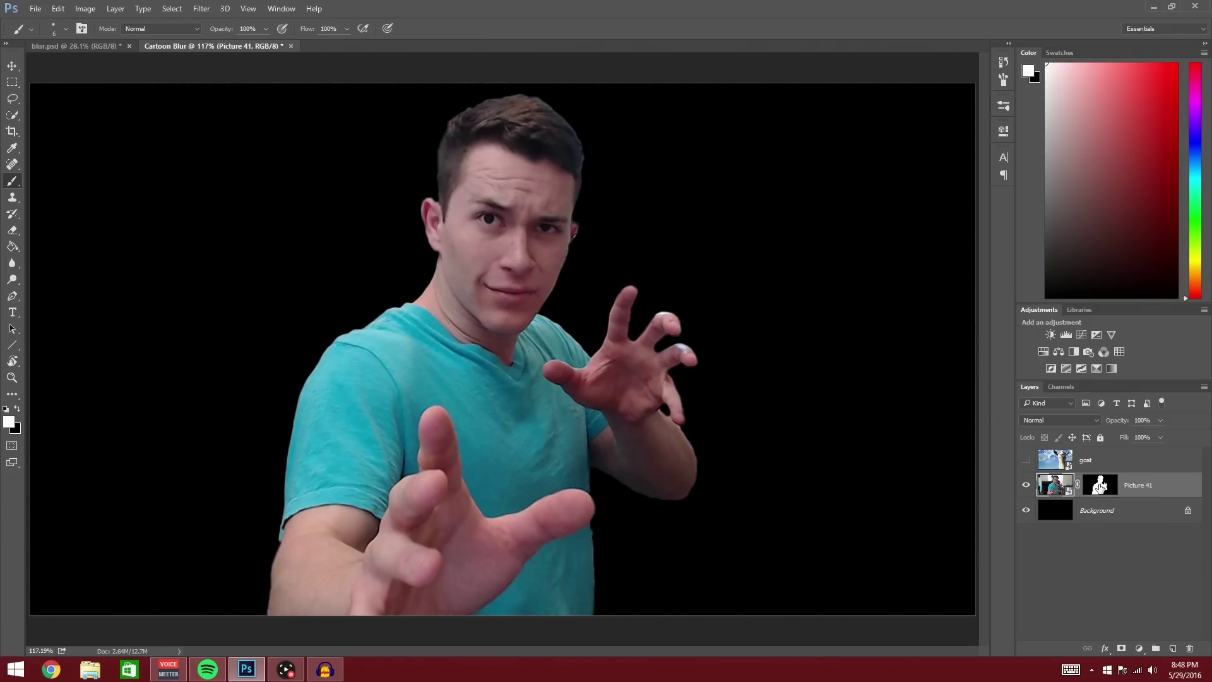
shift+click(1100, 485)
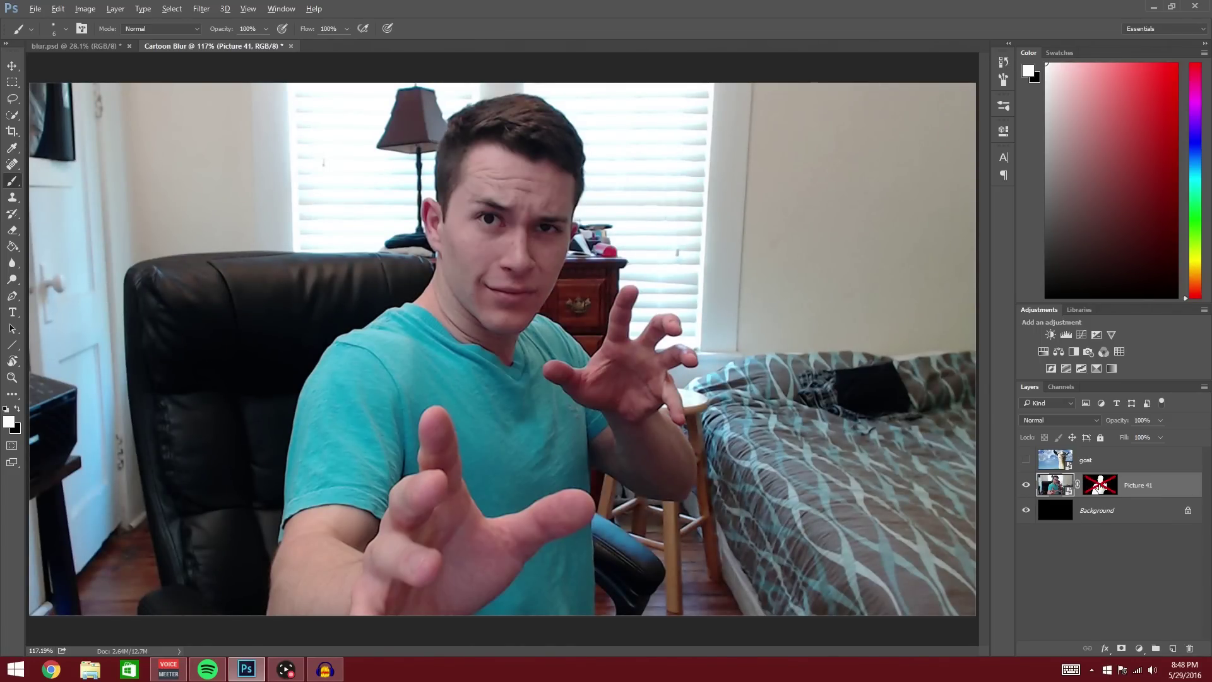
alt+click(1099, 485)
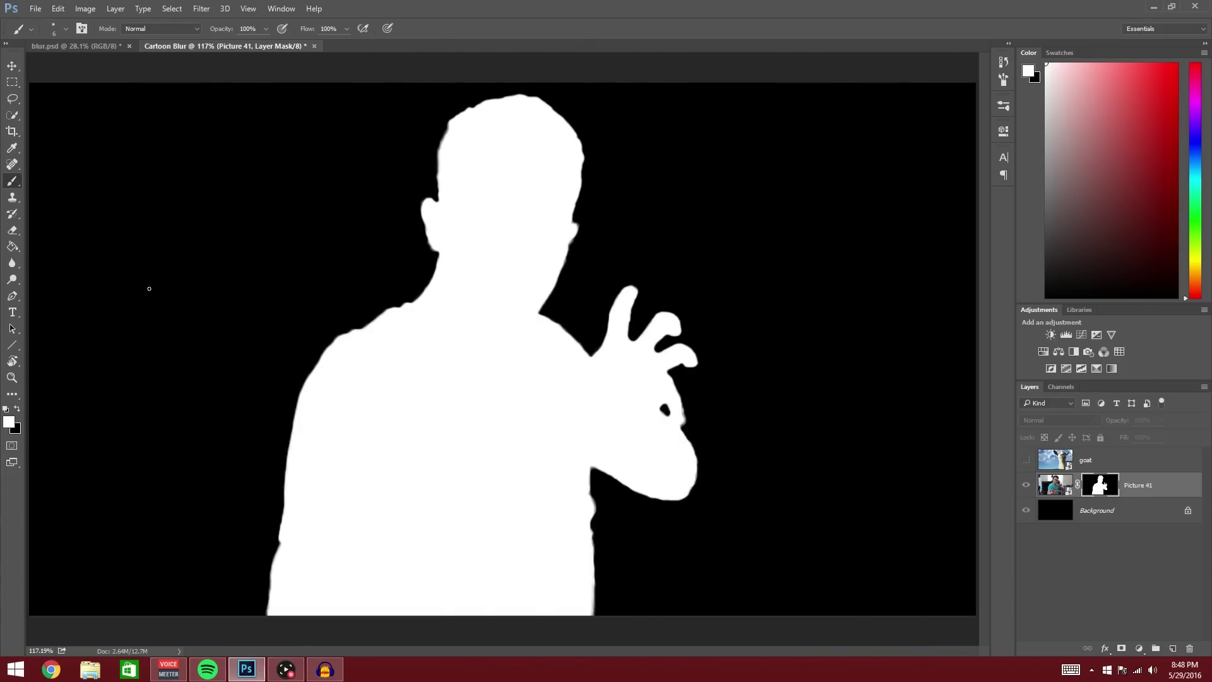
key(ctrl+2)
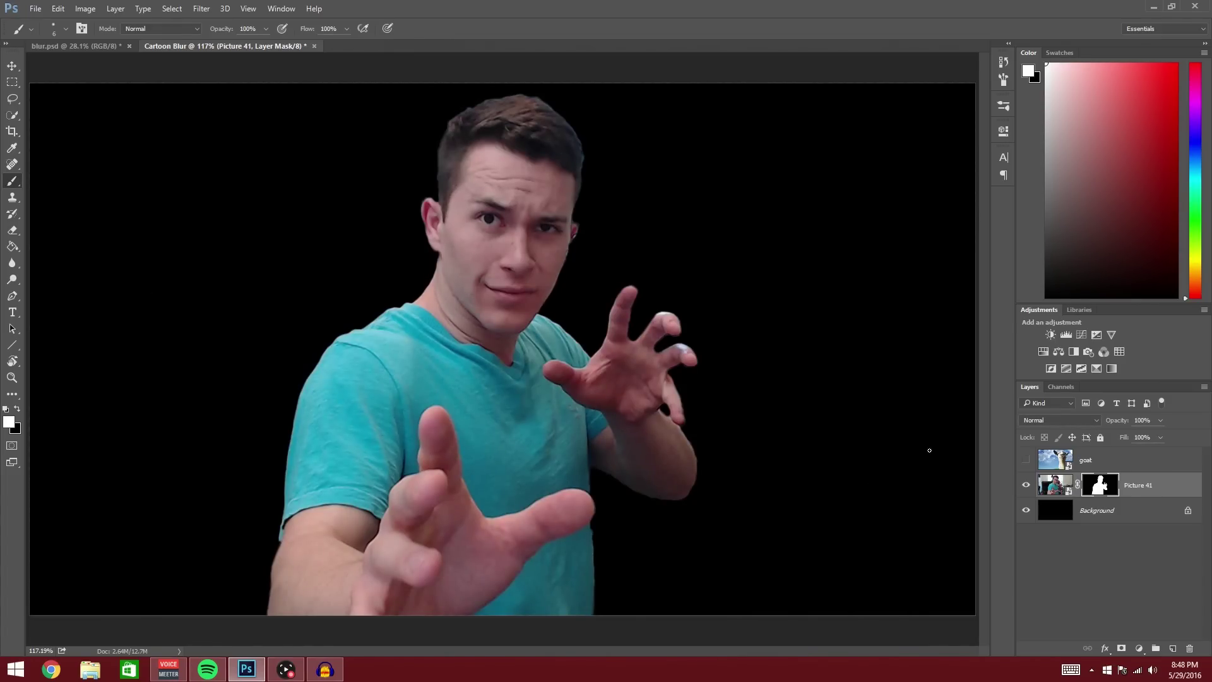
Make a smart-object copy of Picture 41, then toggle the Background off and on to check transparency
right_click(1172, 481)
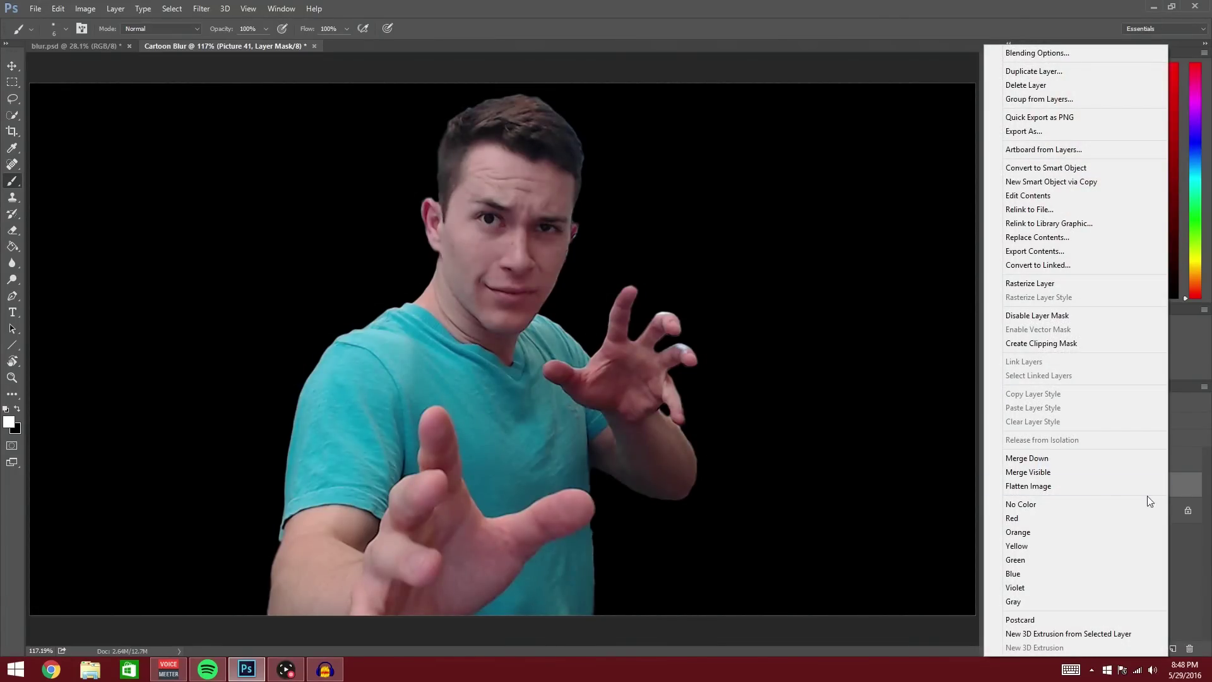
click(1065, 182)
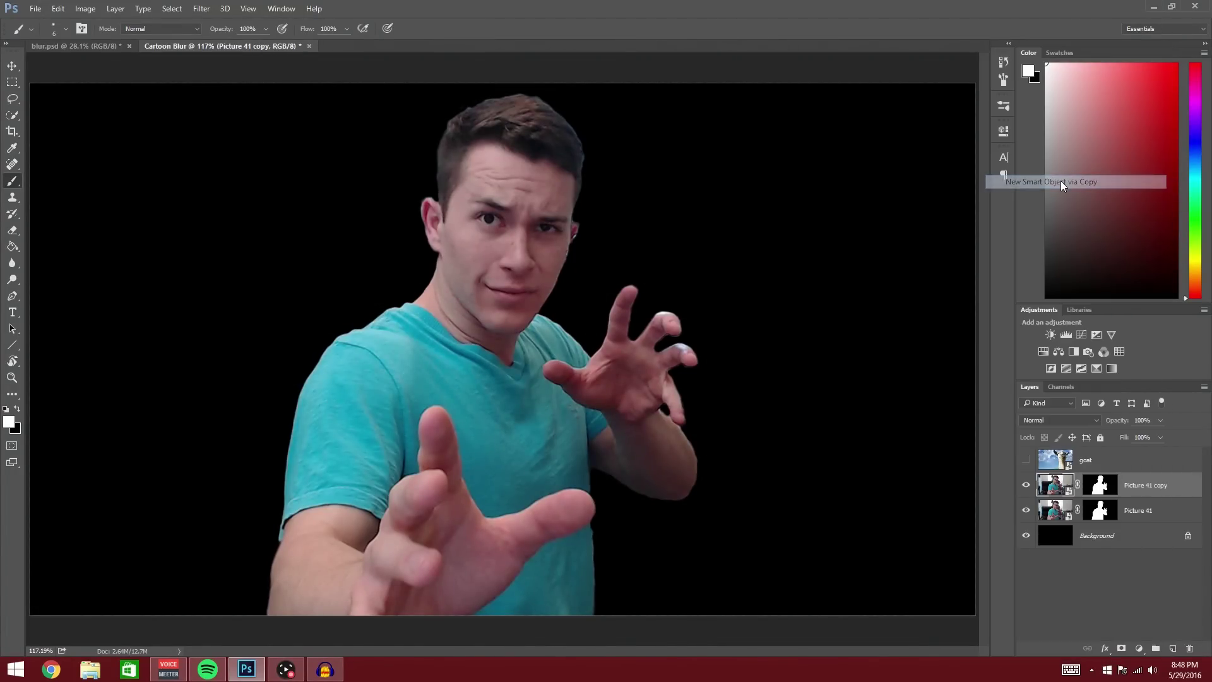
right_click(1175, 491)
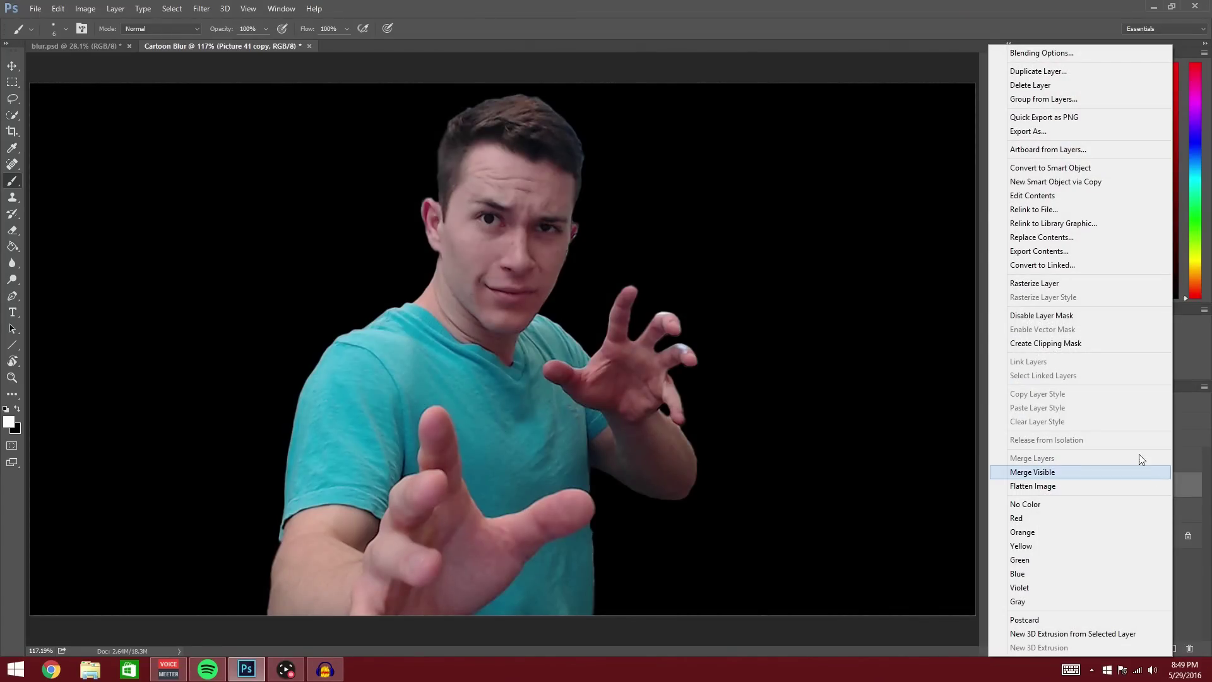
click(1070, 168)
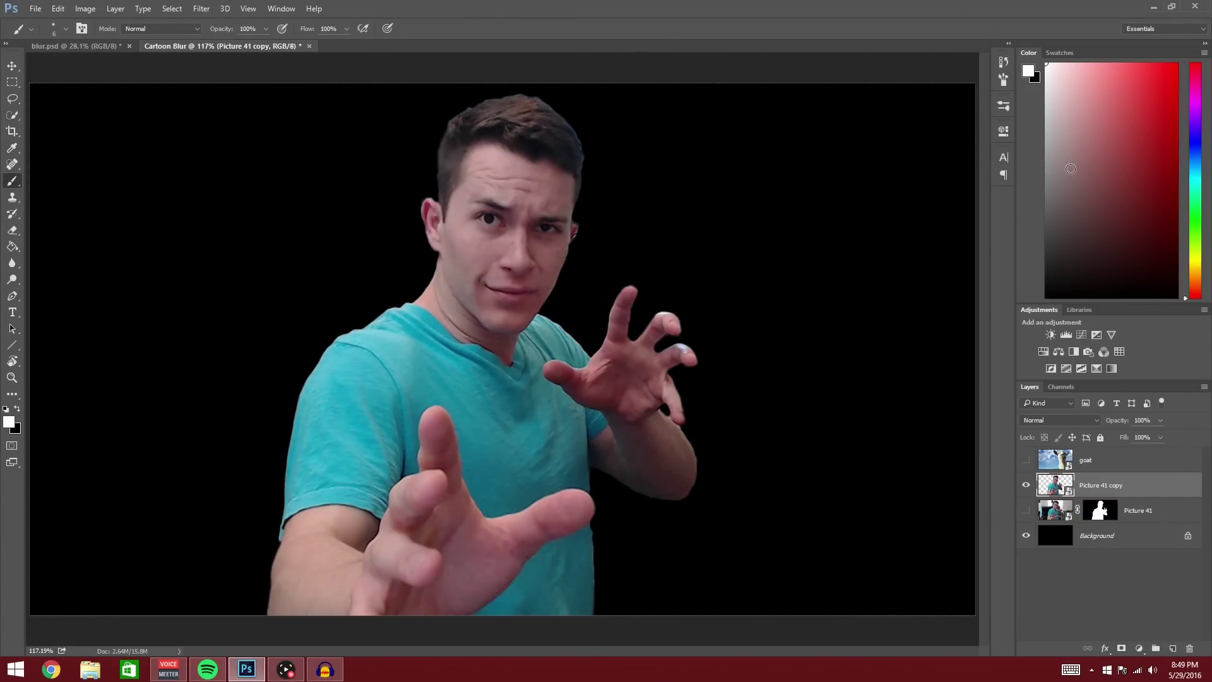
click(1026, 536)
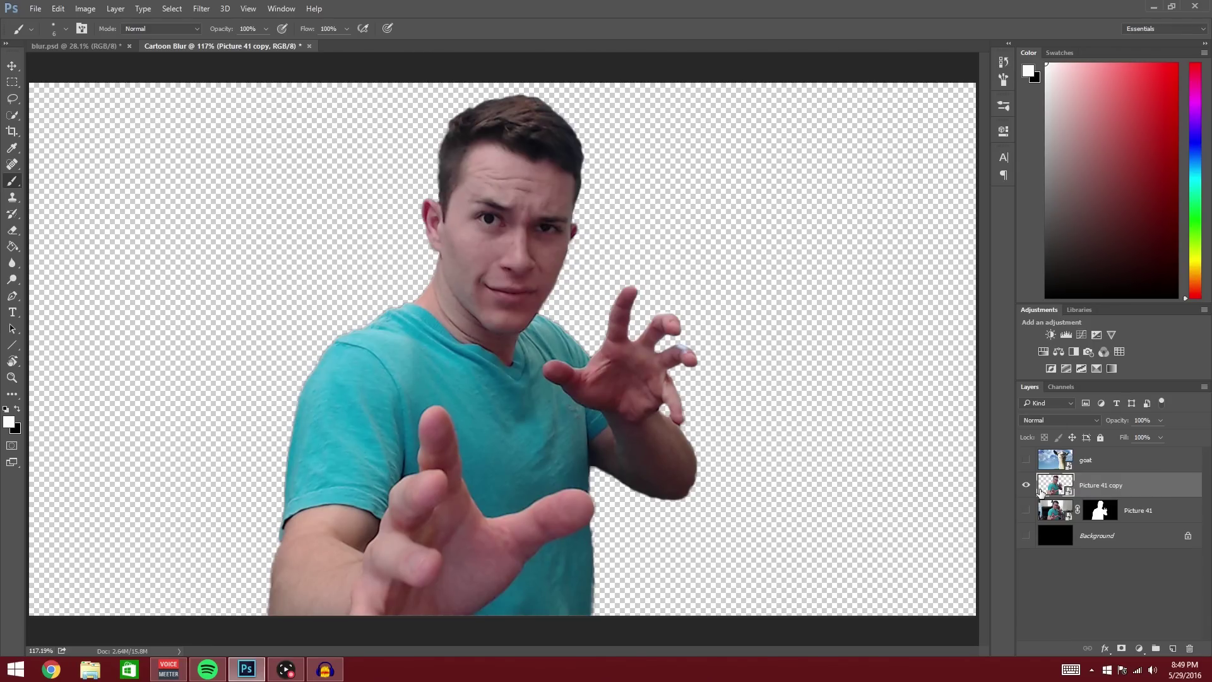
click(1026, 536)
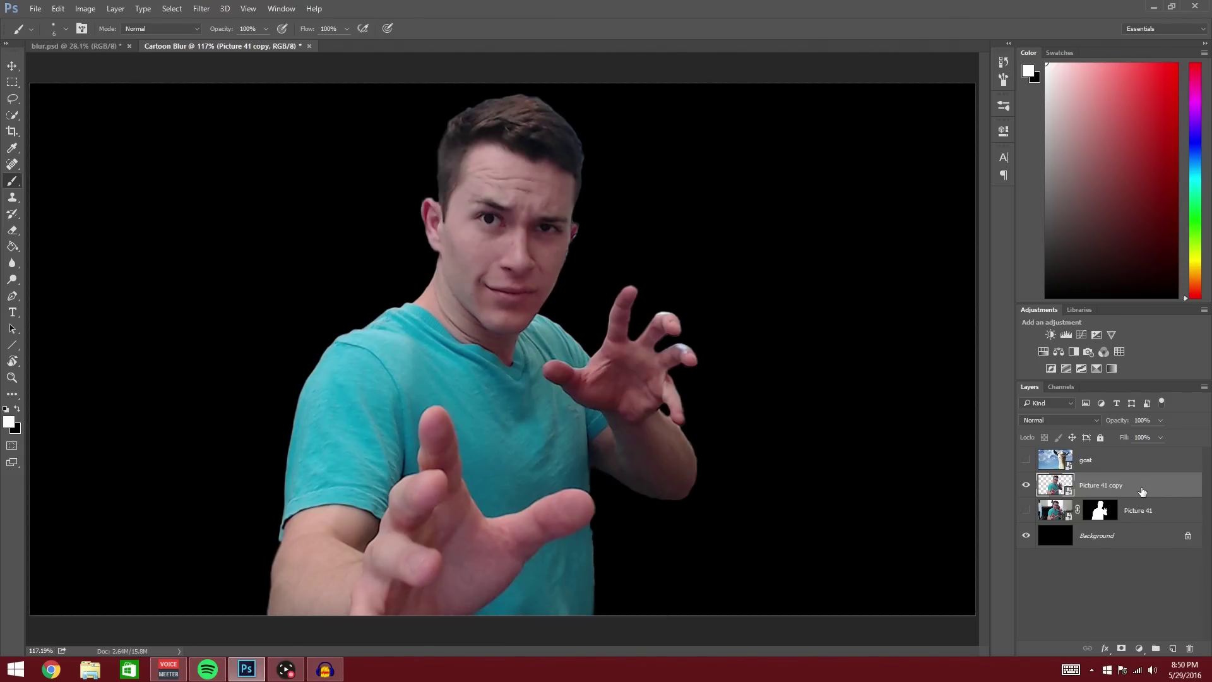
Open Filter > Stylize > Oil Paint for the Picture 41 copy layer
click(210, 10)
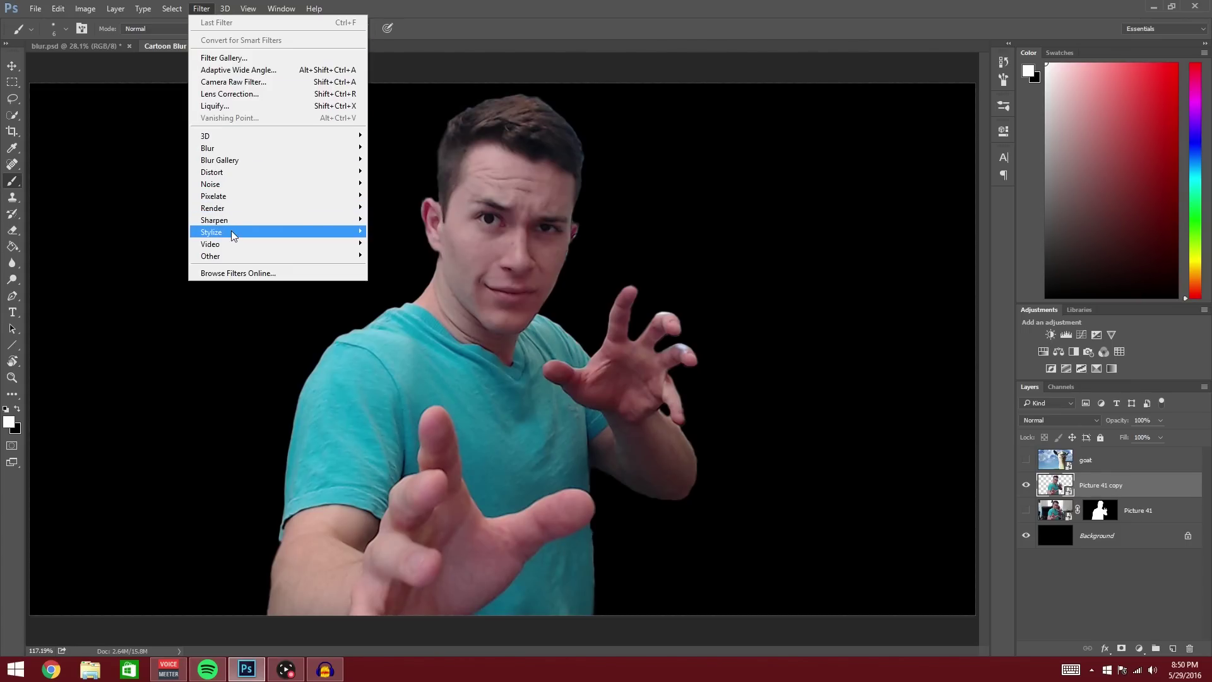
mouse_move(231, 234)
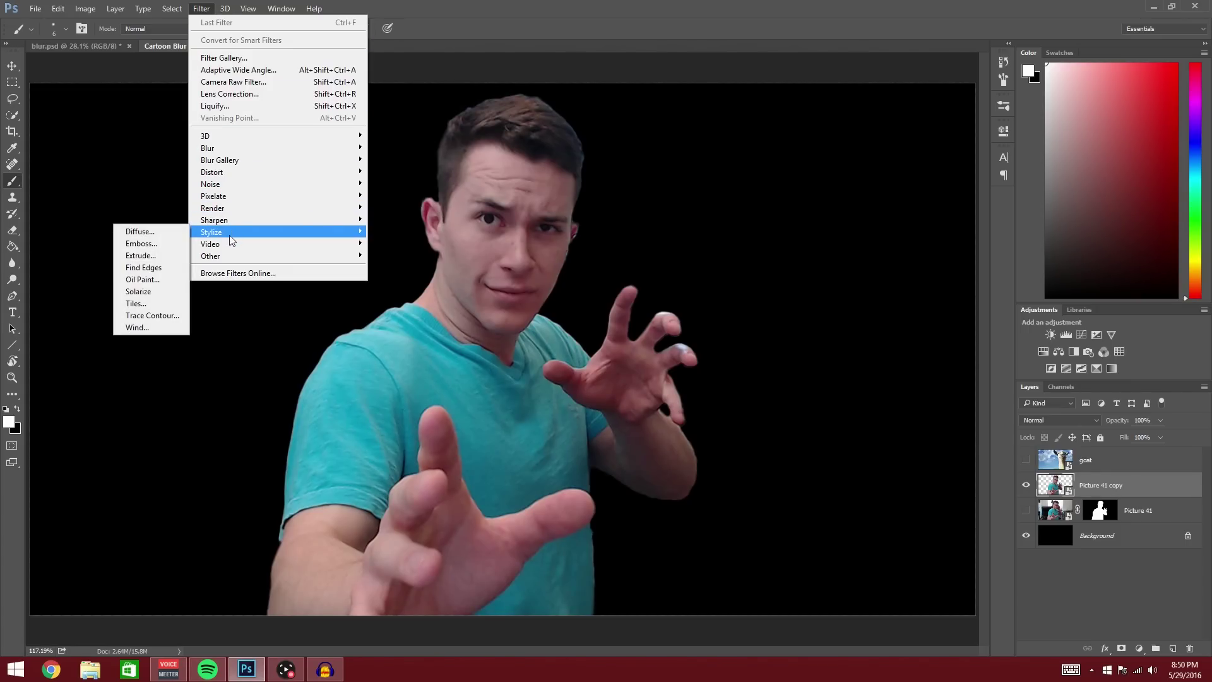
click(159, 279)
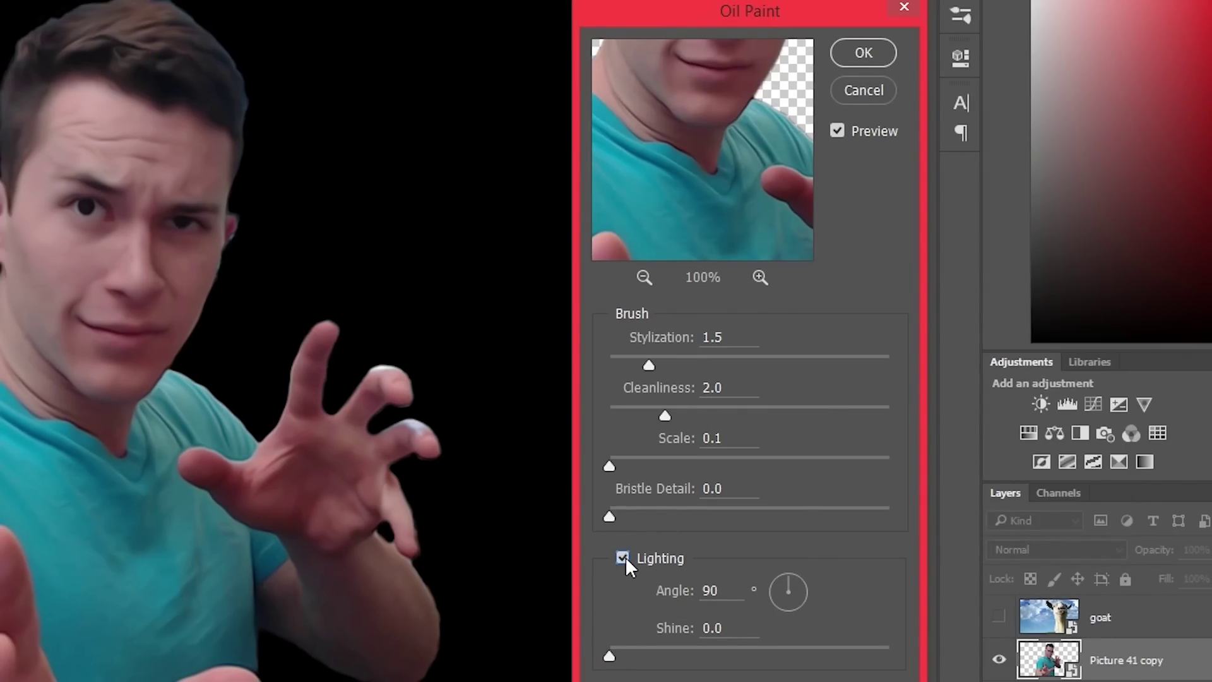
Try Oil Paint Scale 4.8 with higher Bristle Detail, then return Scale to 0.1
click(622, 558)
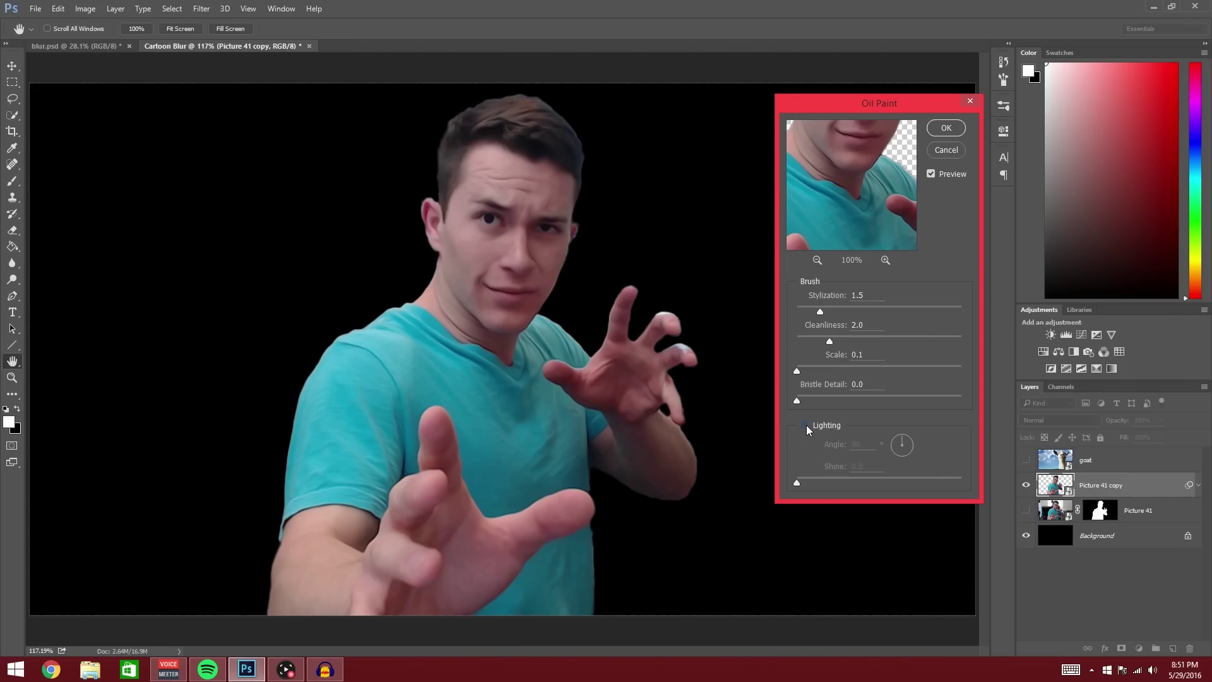
click(622, 557)
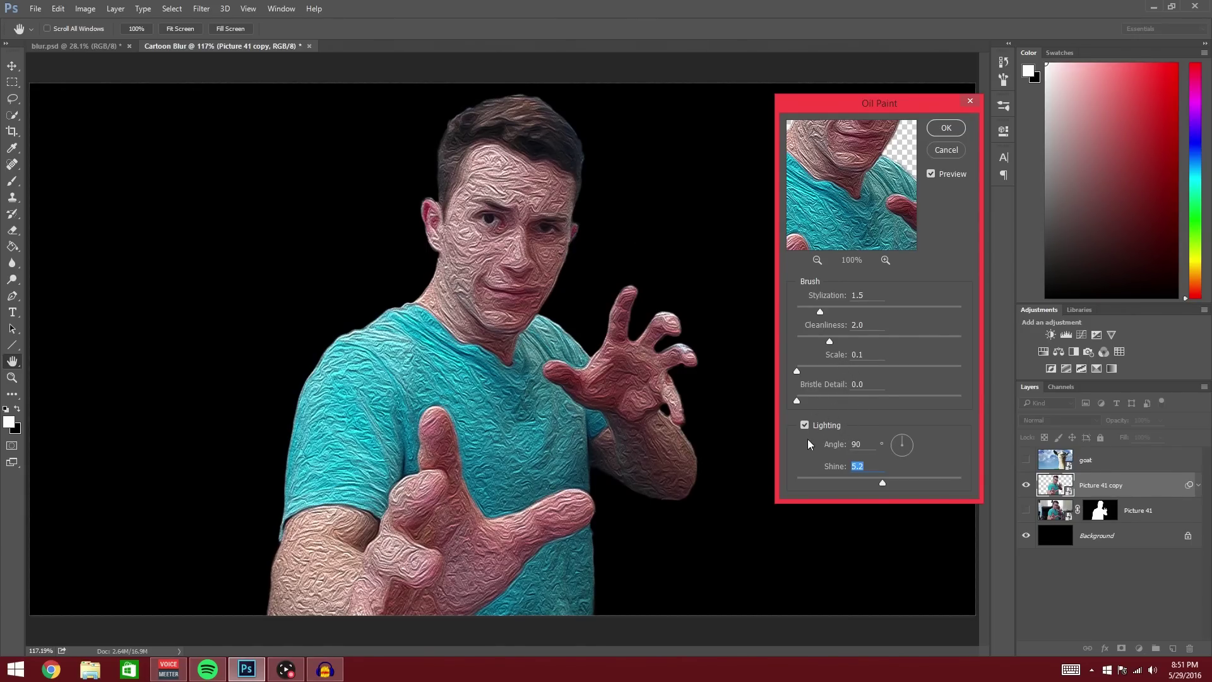
drag(837, 372, 875, 371)
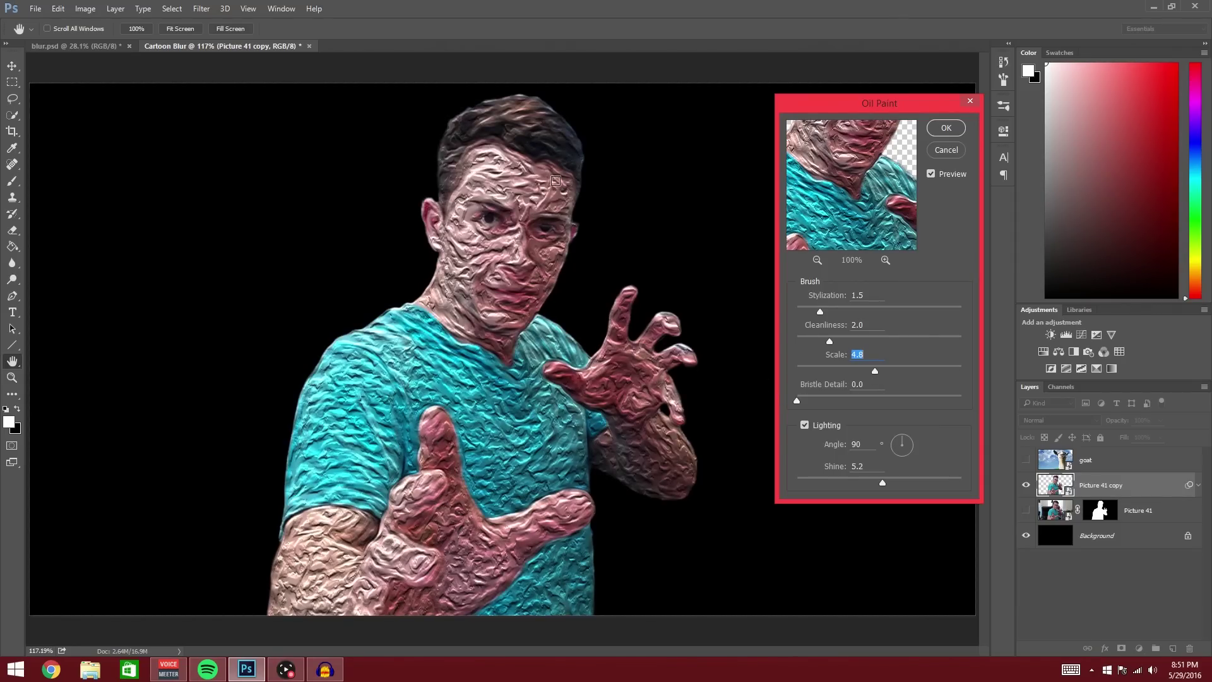
drag(797, 400, 856, 400)
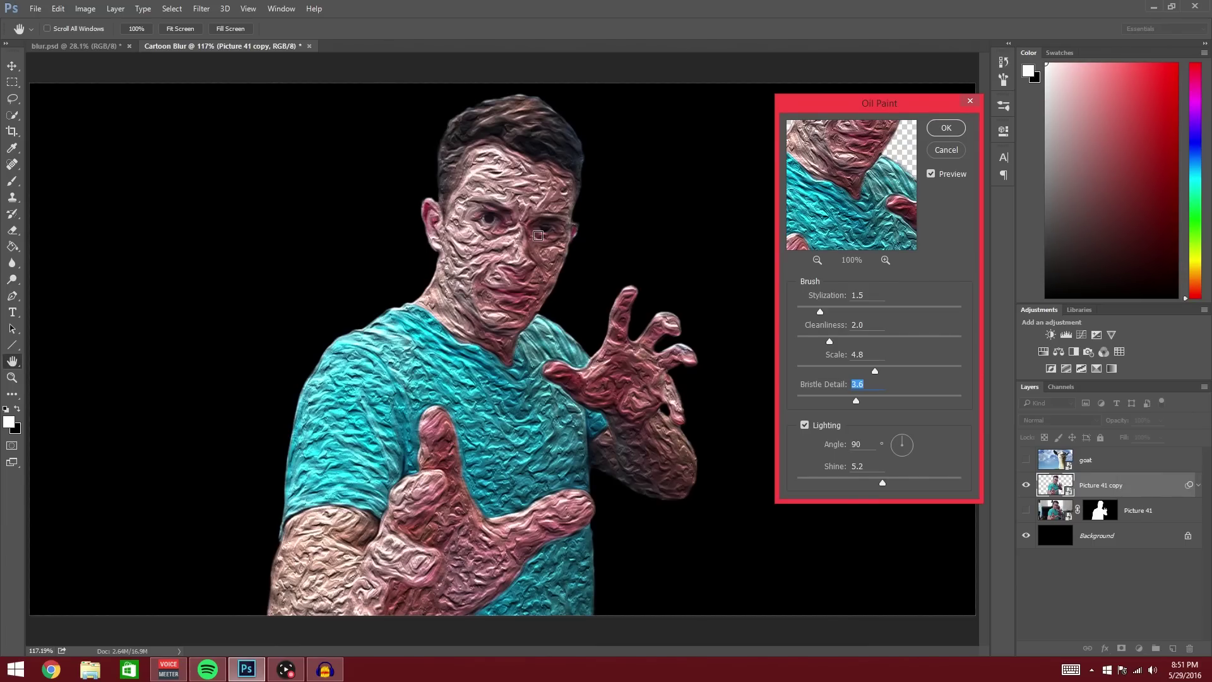
drag(875, 371, 780, 381)
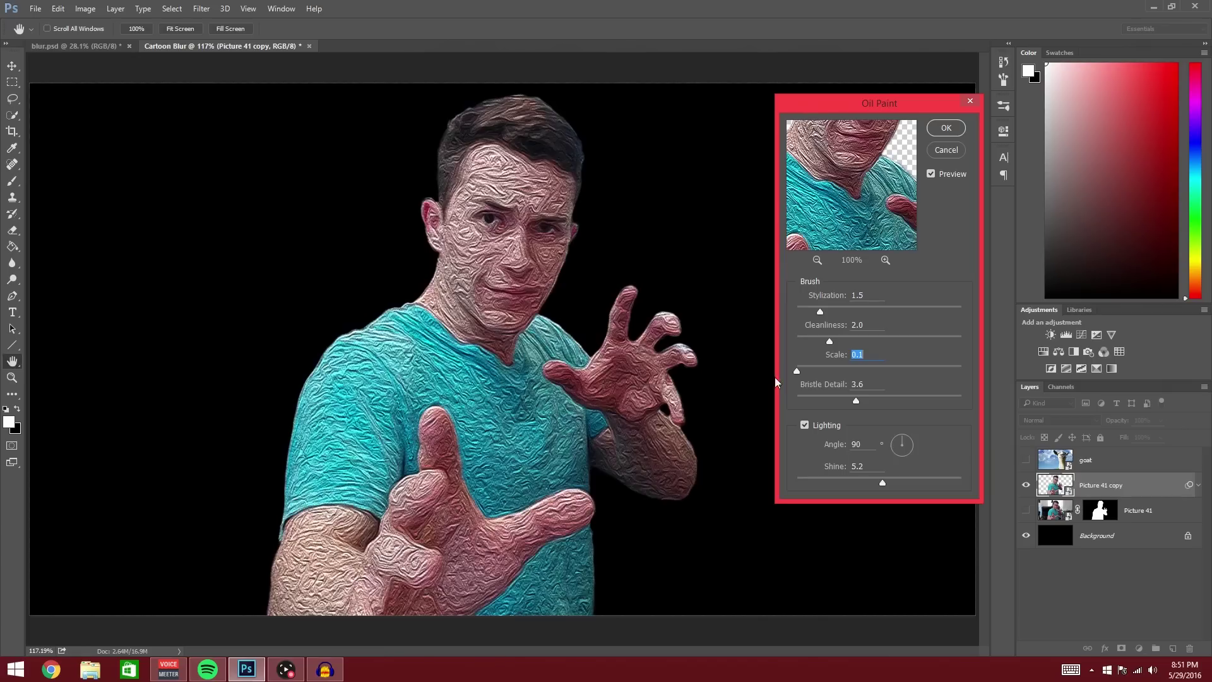
key(Tab)
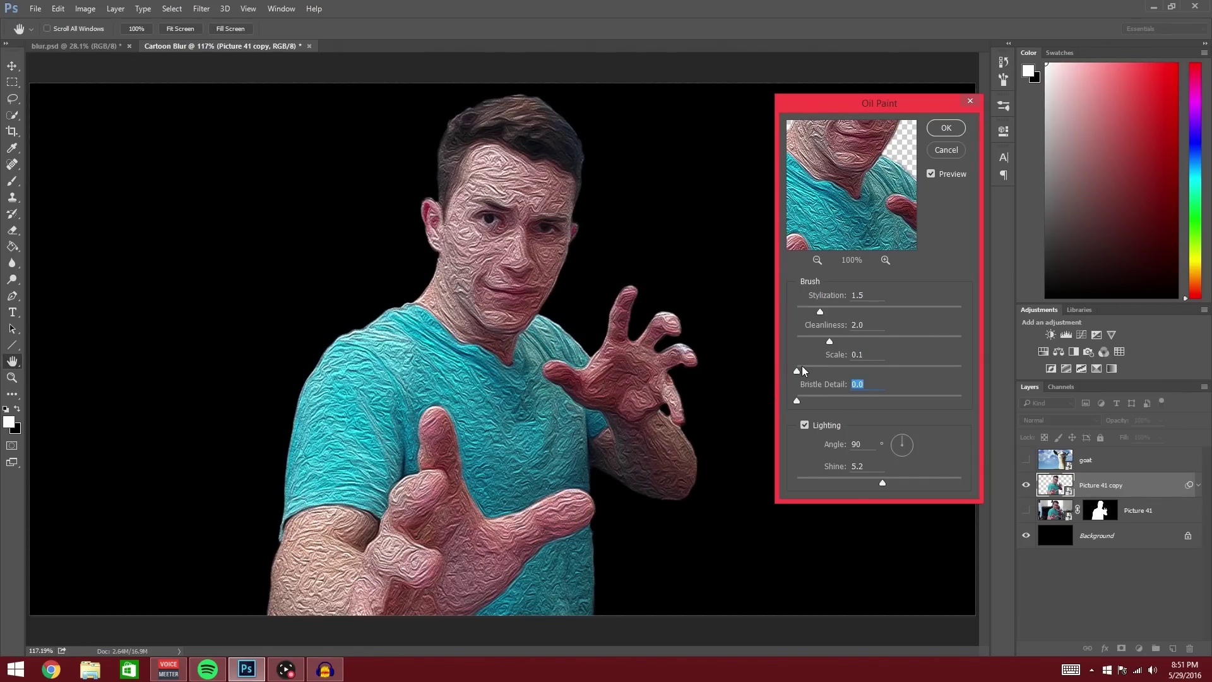
key(shift+Tab)
Turn Lighting off, set Stylization 2.5 and Cleanliness 3.5, and apply the Oil Paint filter
click(805, 425)
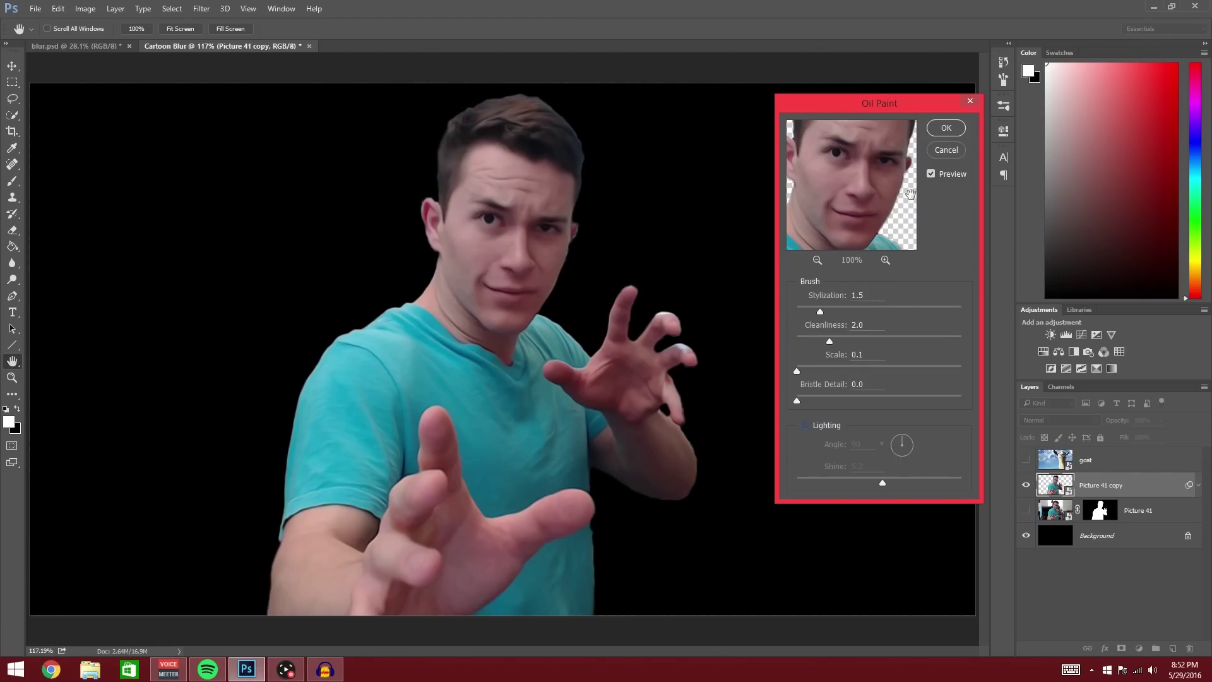
click(931, 175)
mouse_move(860, 324)
mouse_down()
mouse_move(833, 327)
mouse_move(855, 341)
mouse_up()
click(893, 341)
drag(808, 297, 815, 299)
click(947, 128)
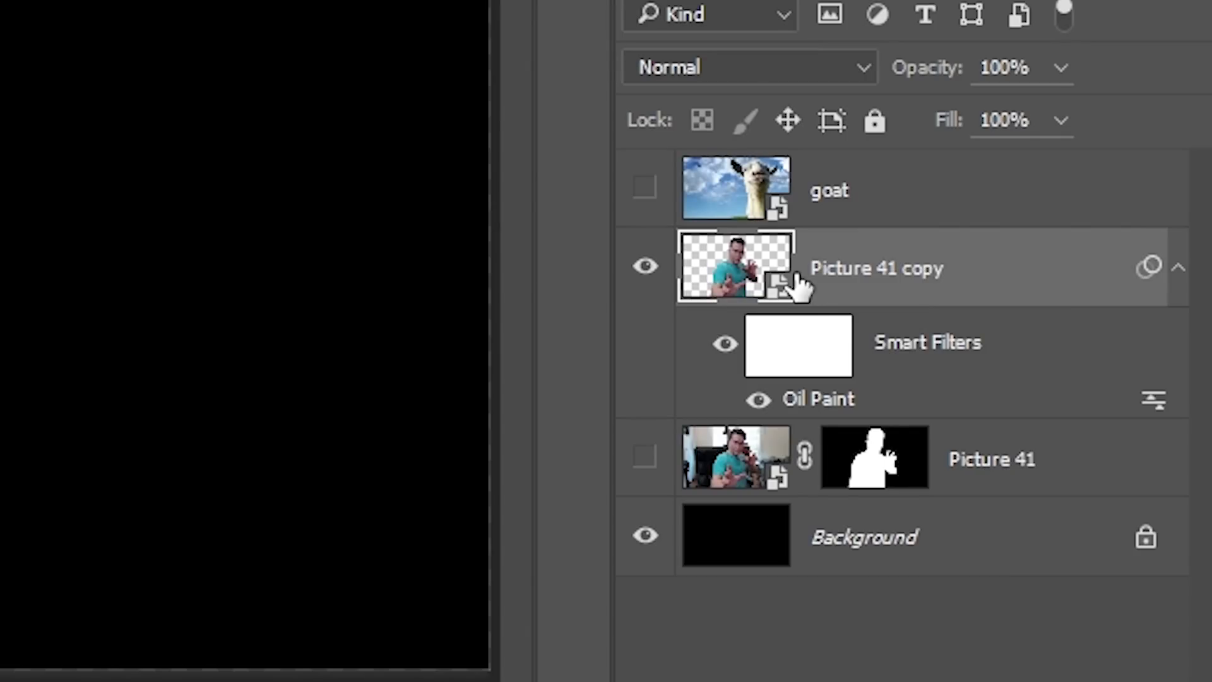
Reopen and dismiss the Oil Paint settings, then display Picture 41's layer mask alone
click(834, 366)
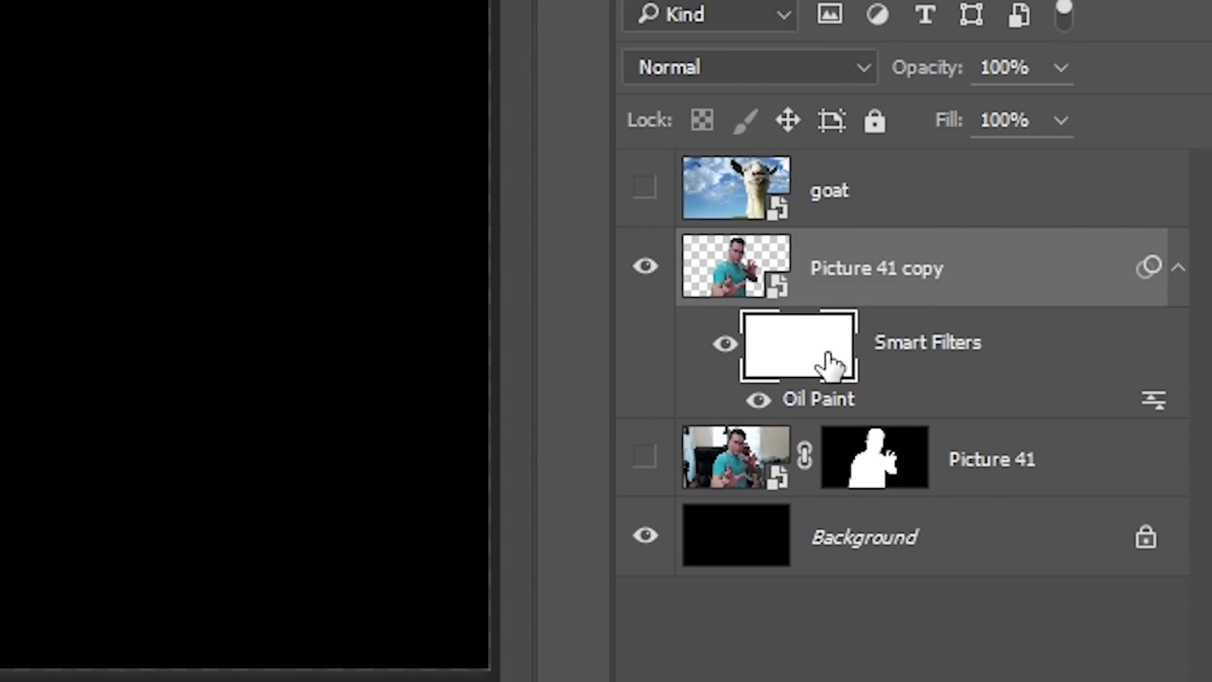
double_click(812, 404)
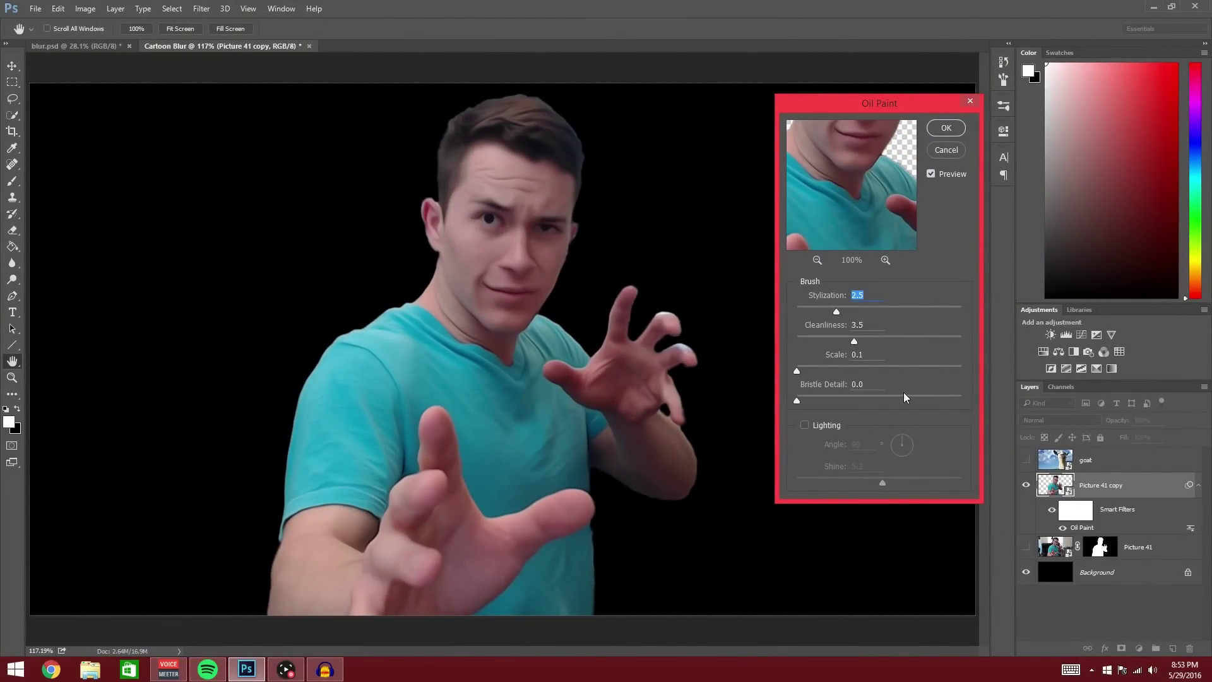
key(Return)
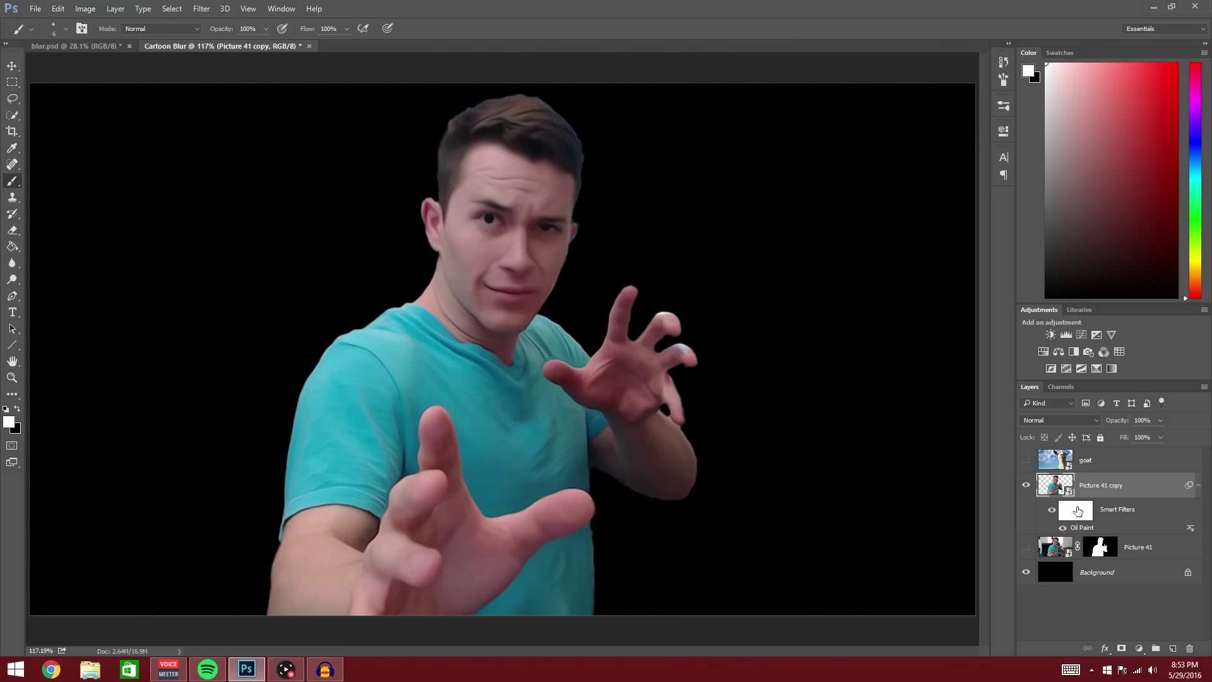
click(1078, 511)
alt+click(1100, 547)
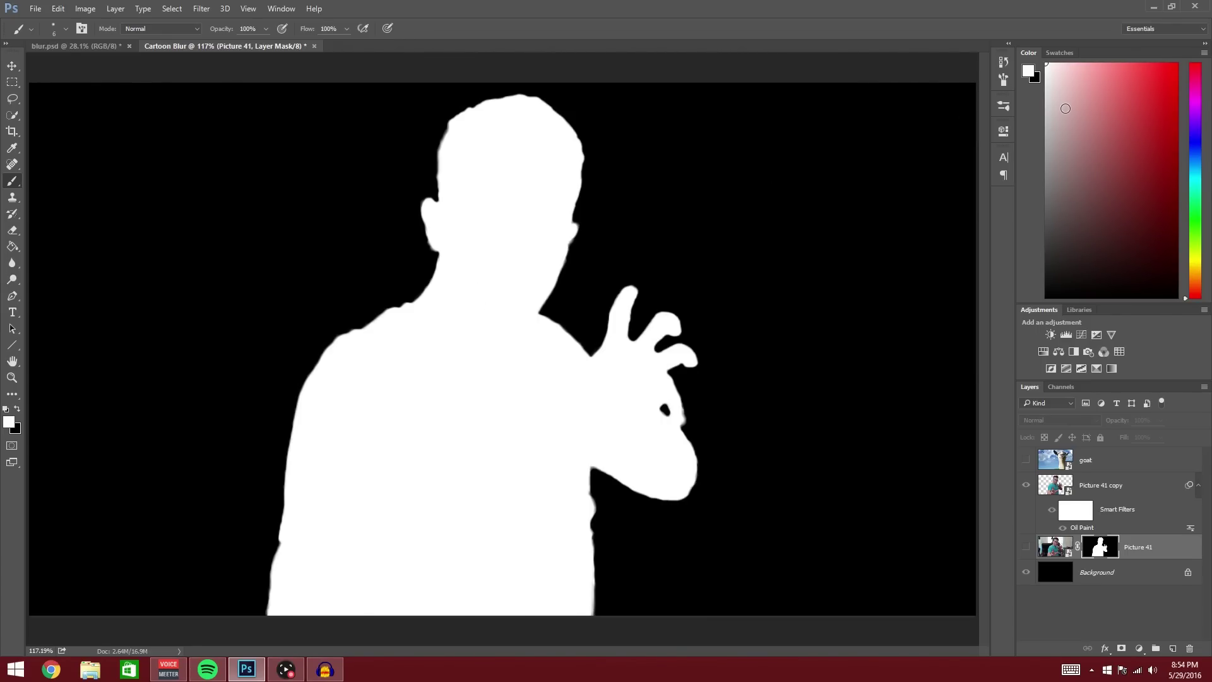
Pick a light grey paint colour and return to the normal oil-painted Picture 41 copy view
mouse_move(1065, 107)
mouse_down()
mouse_move(1029, 115)
mouse_move(984, 178)
mouse_up()
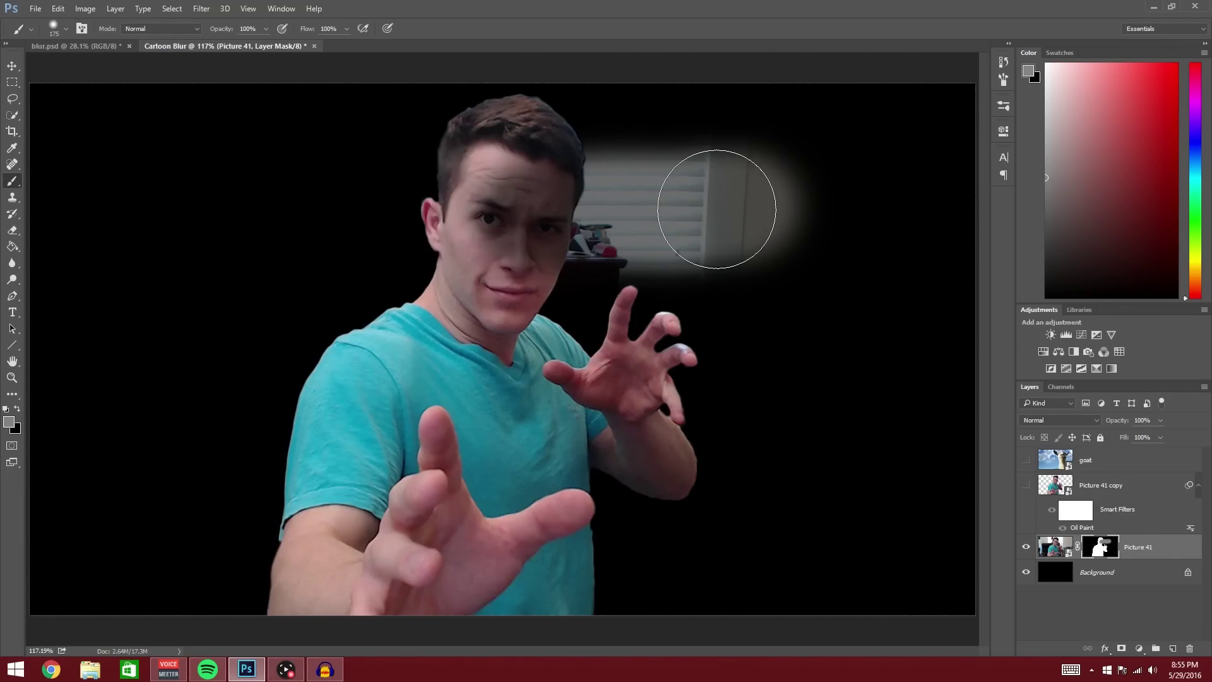
key(alt+backslash)
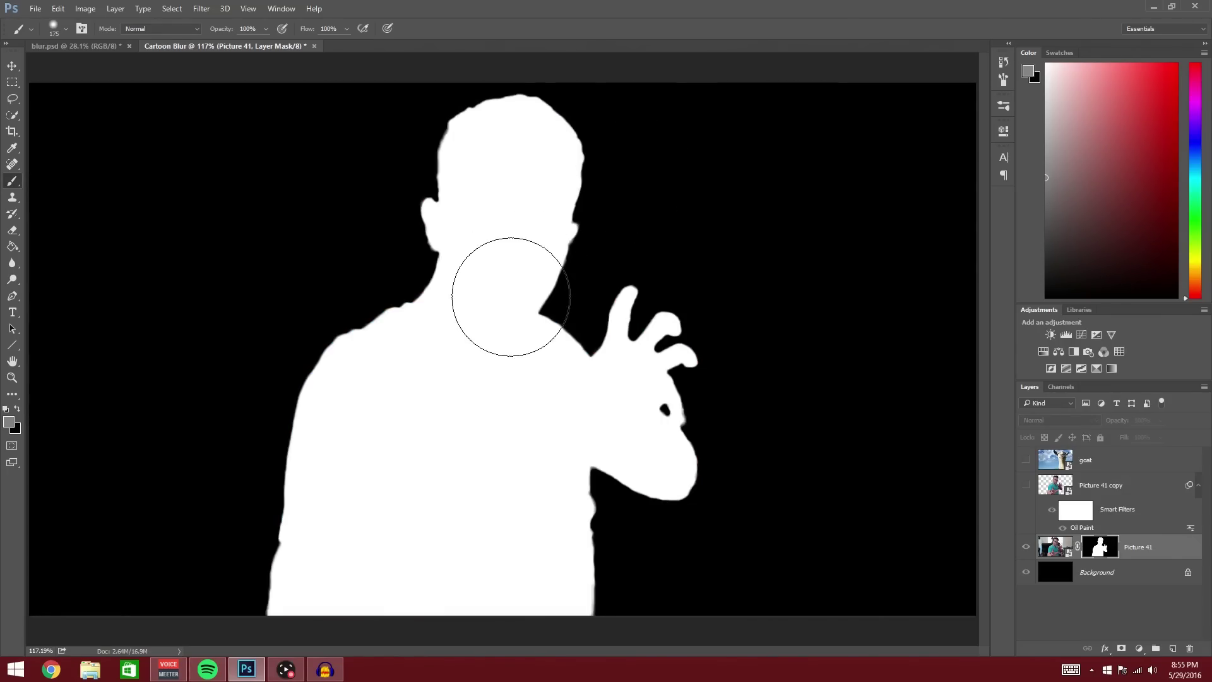
alt+click(1105, 555)
key(ctrl+z)
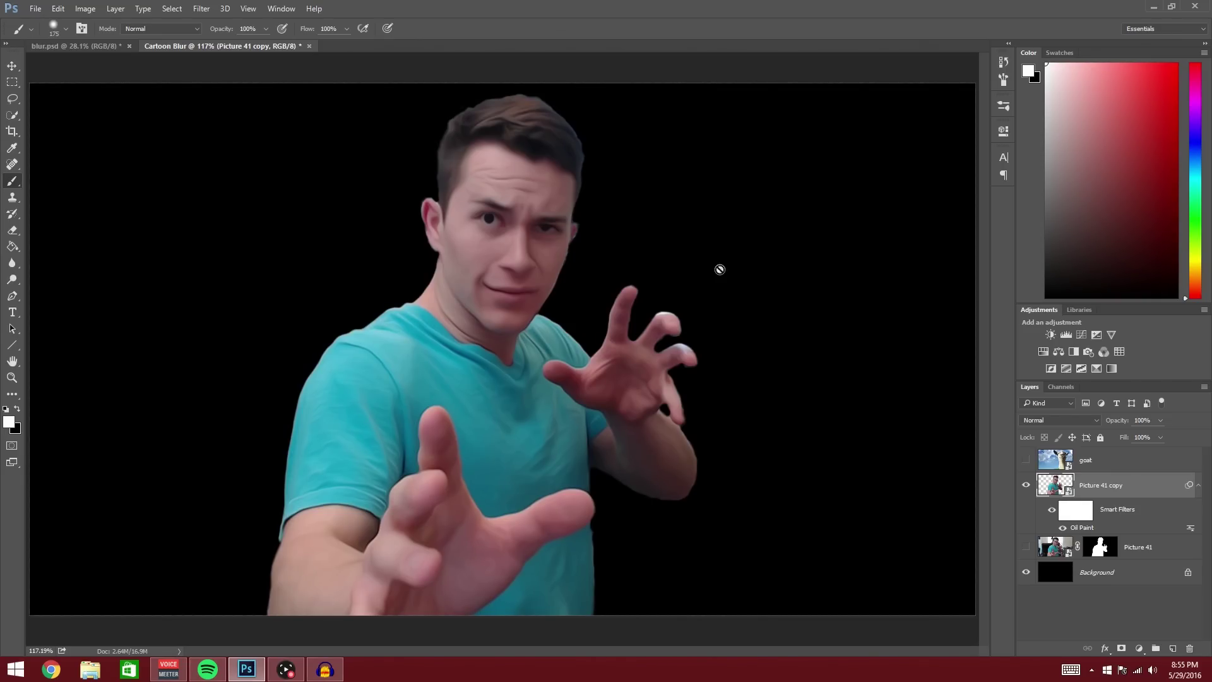
Zoom in on the eyes, target the smart filter mask and set a mid grey paint colour
mouse_move(499, 217)
mouse_down()
mouse_move(581, 244)
mouse_move(565, 241)
mouse_up()
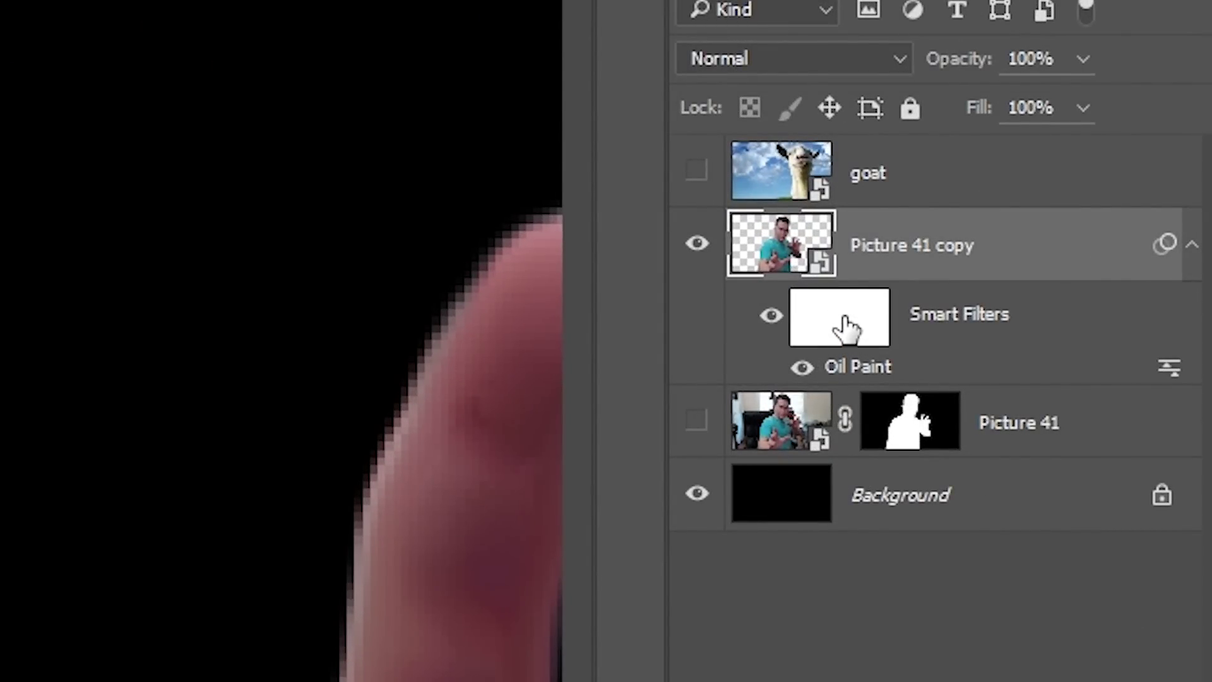
click(846, 328)
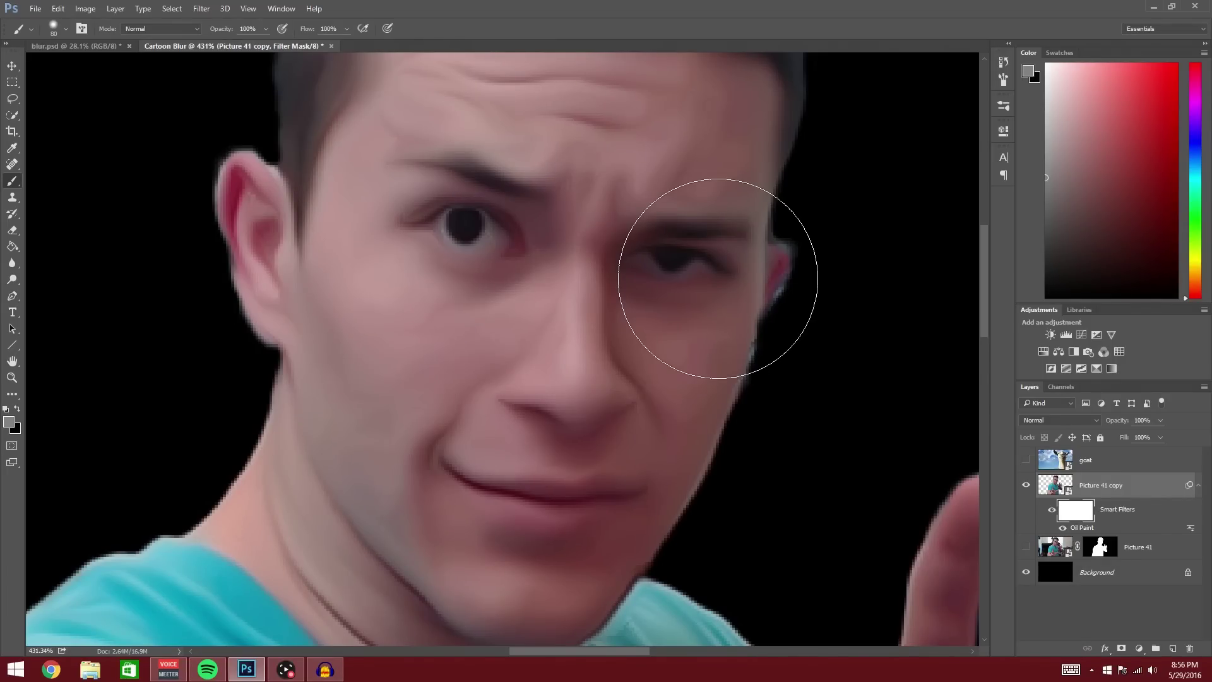
key(d)
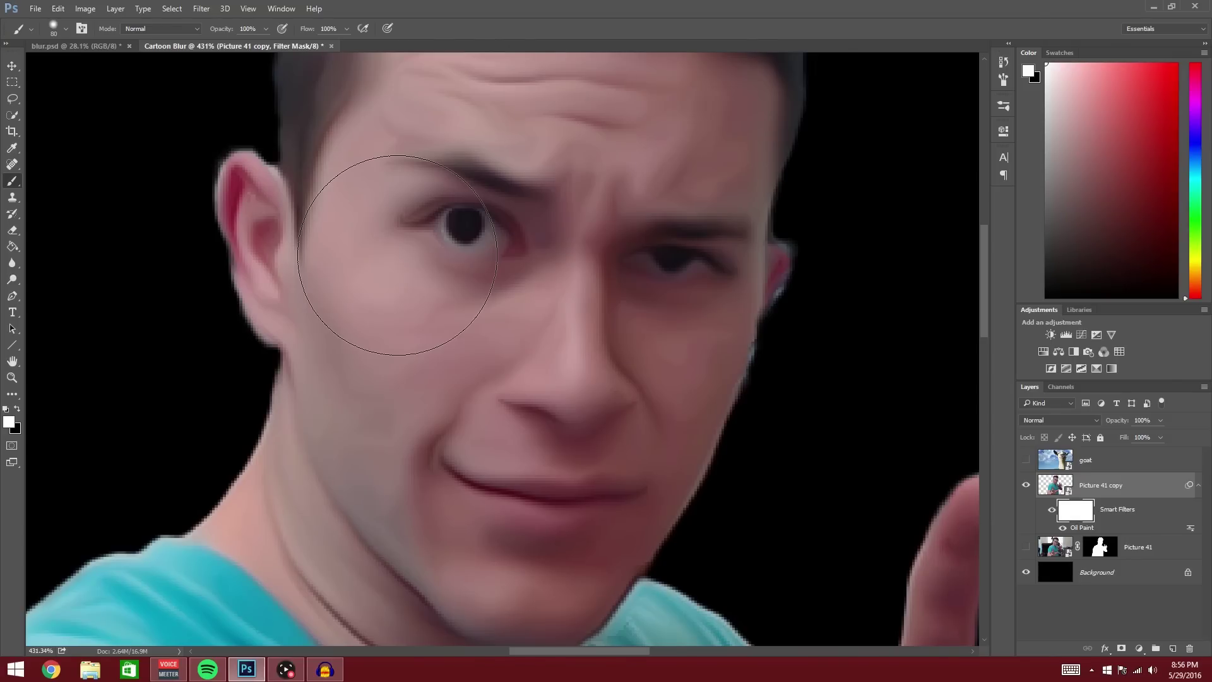
key(x)
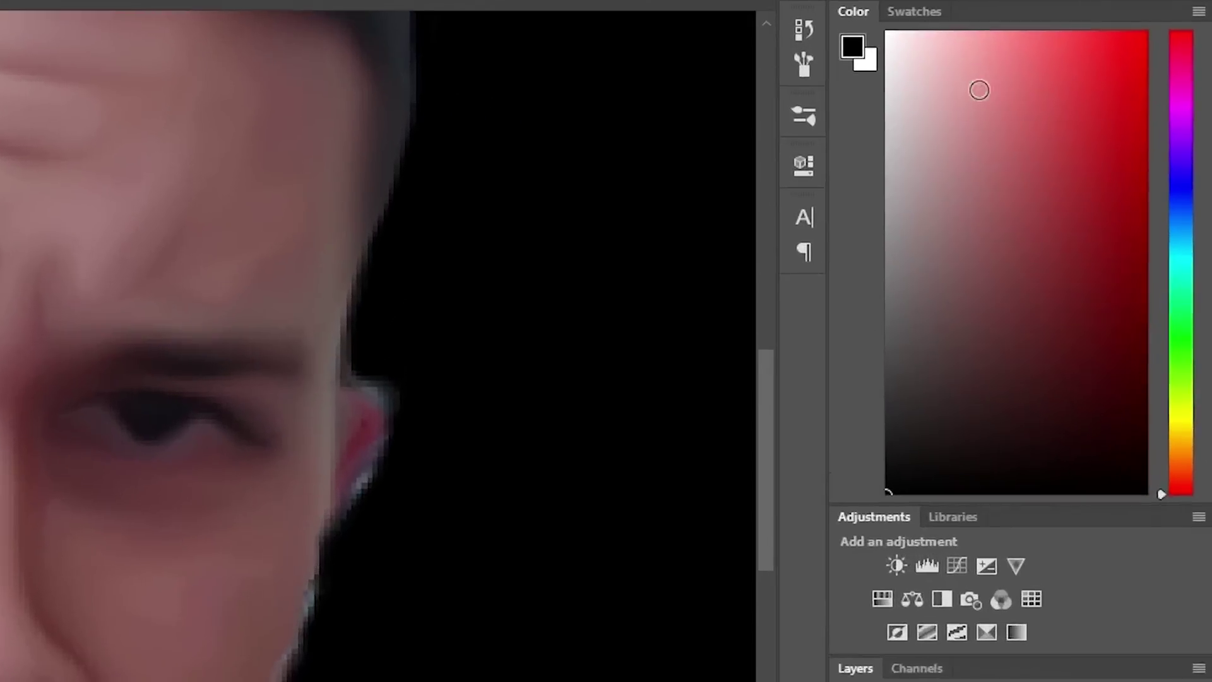
drag(1091, 93, 1016, 65)
drag(760, 28, 726, 165)
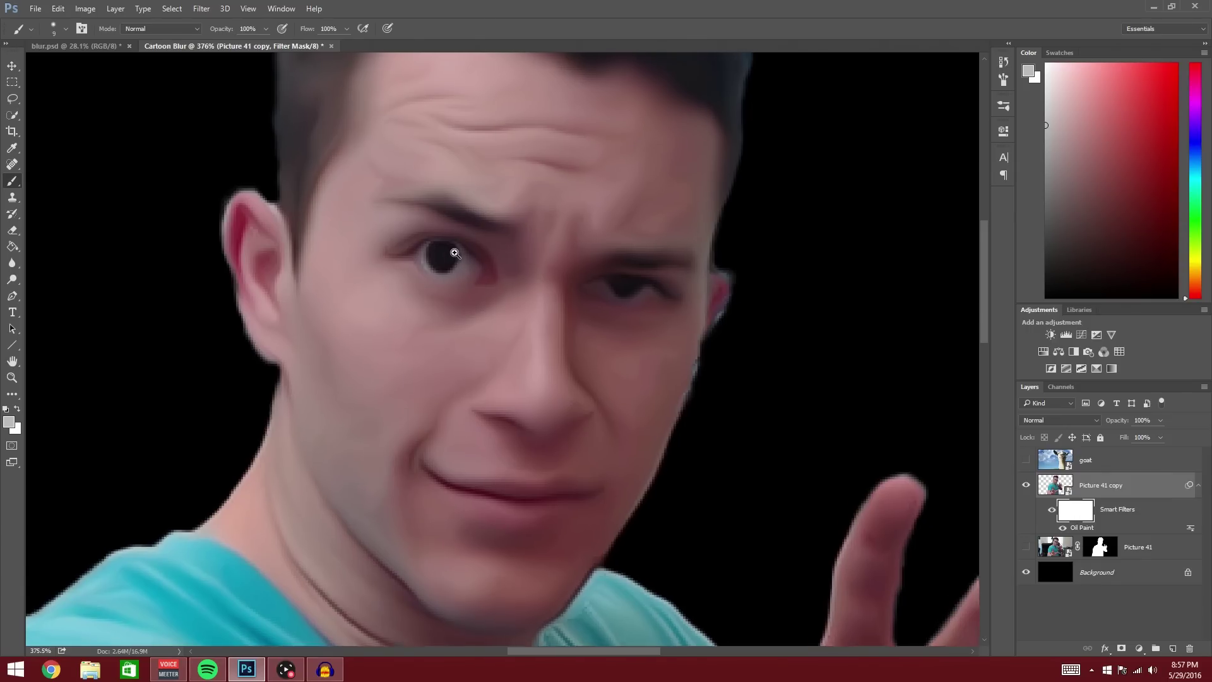
Zoom closer on the eye and soften the brush Hardness to 29%
drag(454, 252, 470, 253)
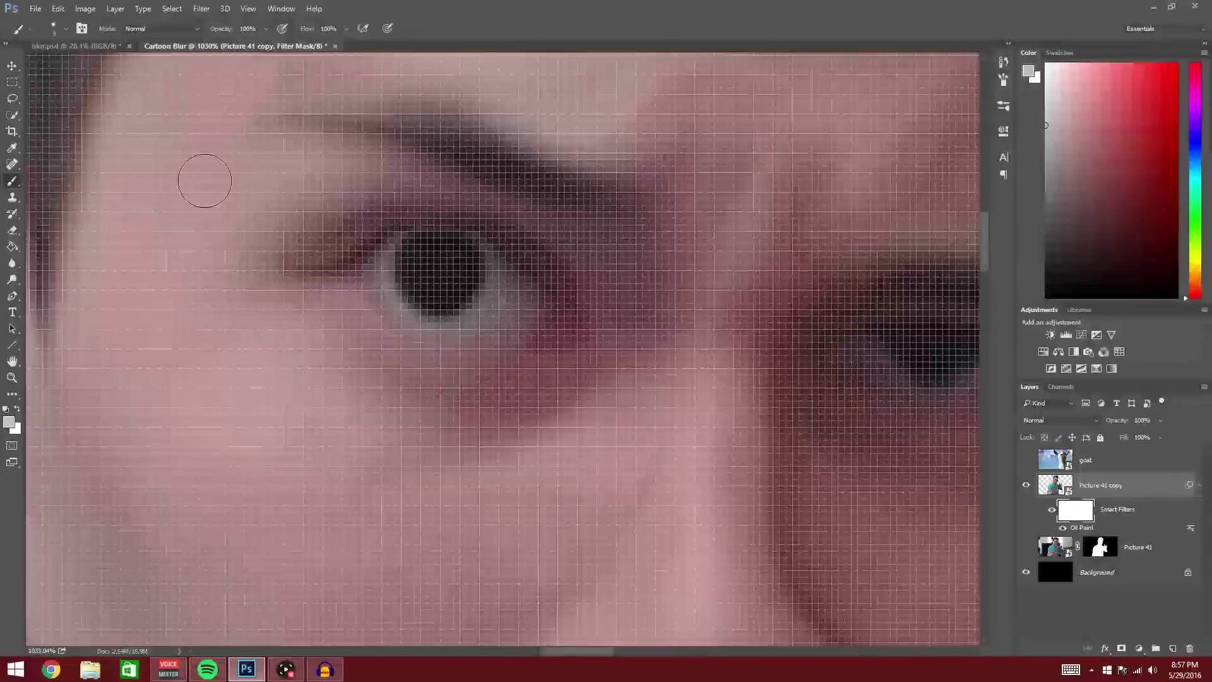
click(56, 30)
click(96, 97)
drag(97, 105, 95, 105)
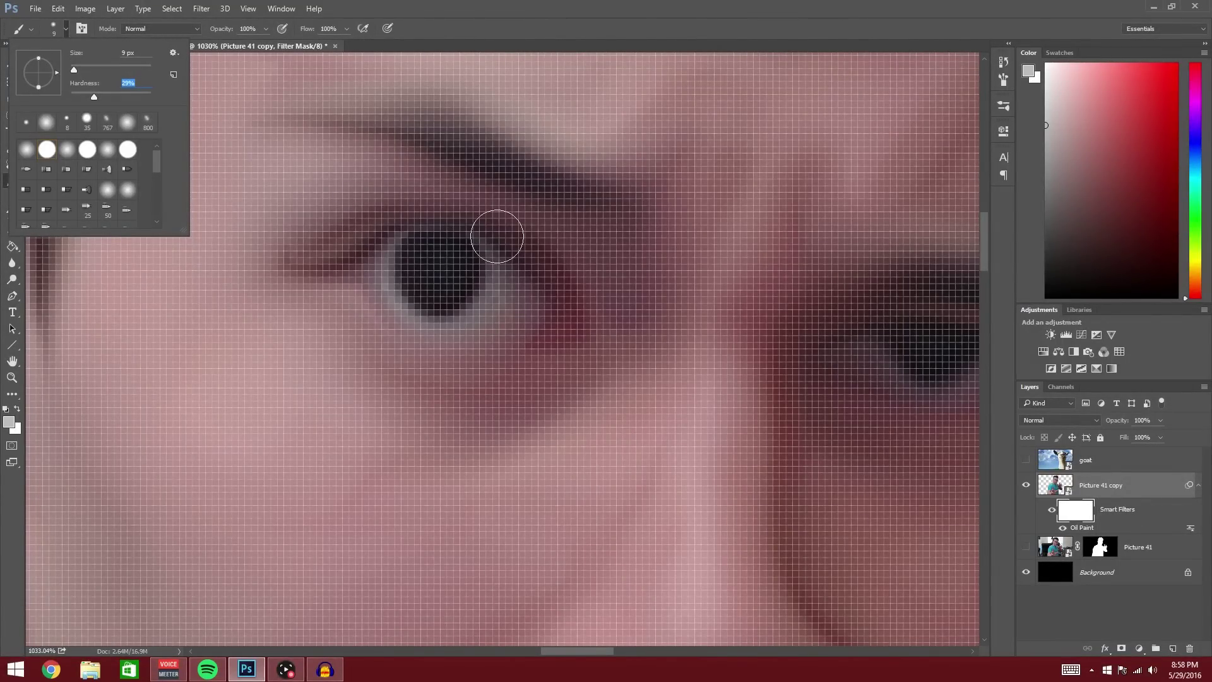
scroll(470, 282, down, 5)
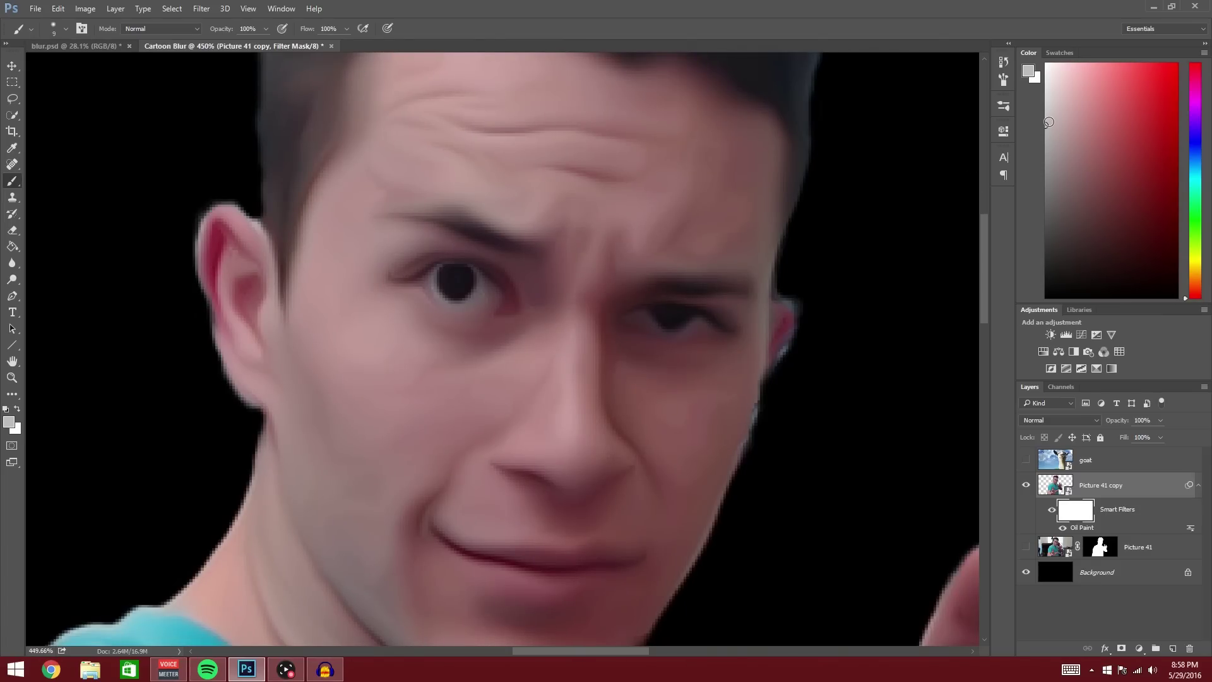
click(66, 29)
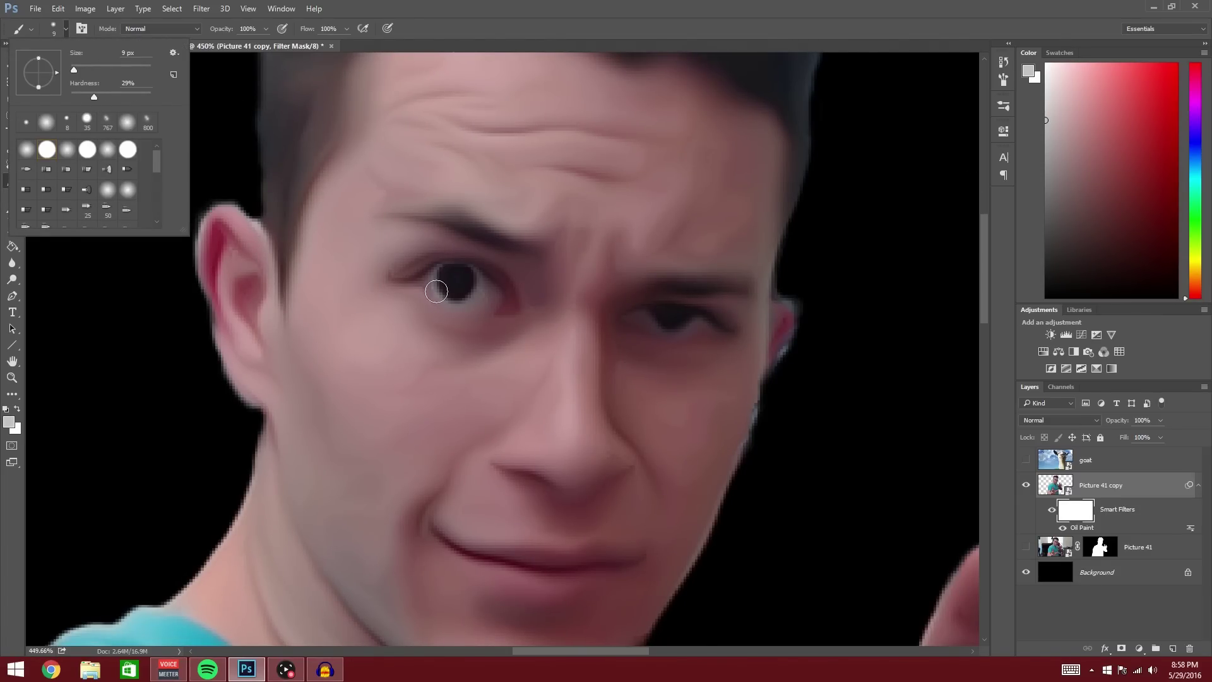
click(411, 278)
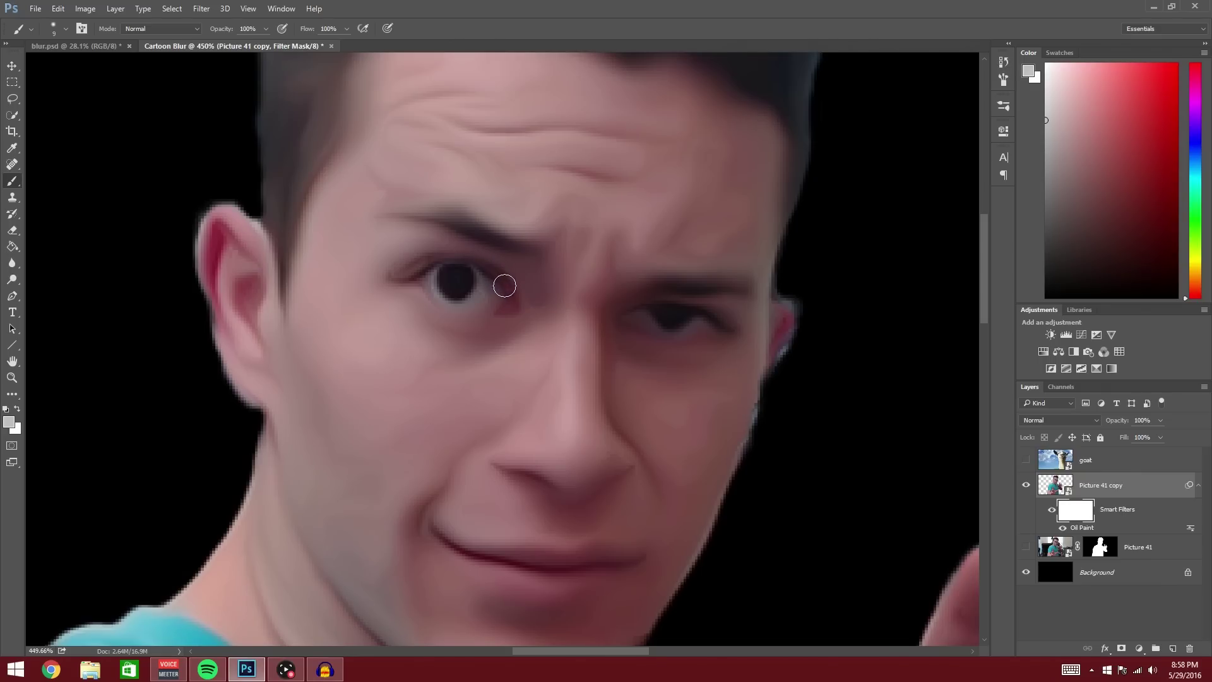
Brush grey around the eye on the filter mask and check the mask alone
mouse_move(489, 311)
mouse_down()
mouse_move(432, 307)
mouse_move(408, 280)
mouse_up()
alt+click(1077, 513)
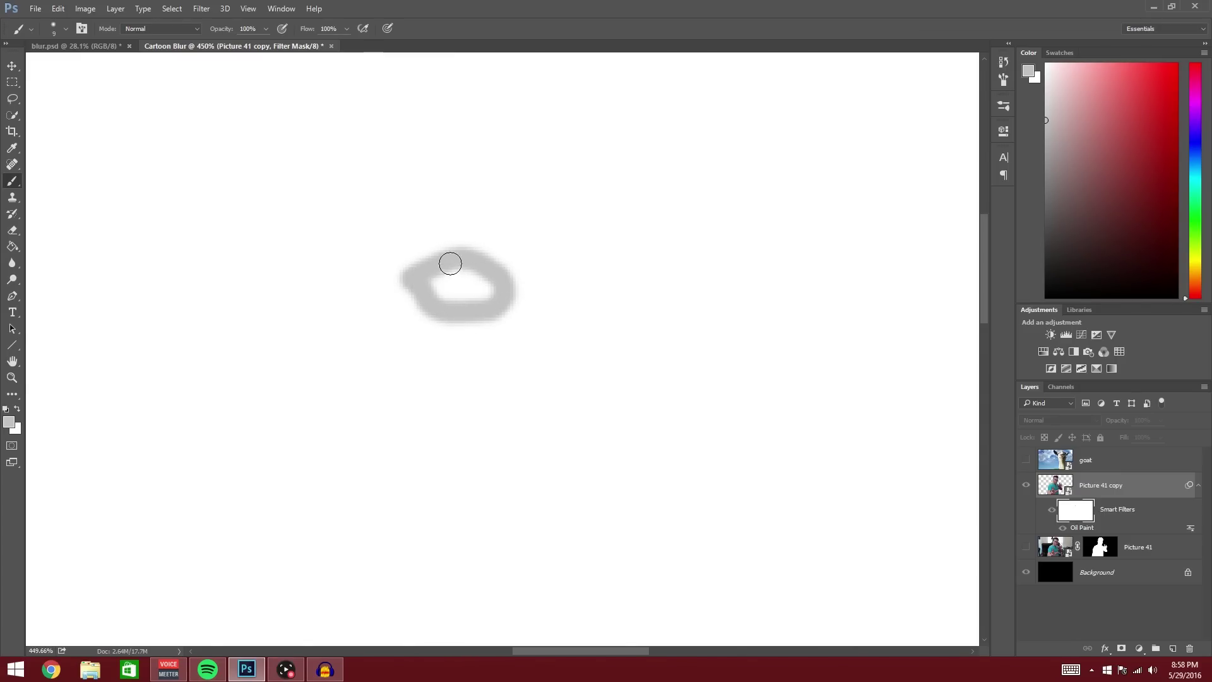
drag(483, 278, 515, 271)
mouse_move(364, 296)
mouse_down()
mouse_move(420, 266)
mouse_move(485, 268)
mouse_move(591, 323)
mouse_move(462, 352)
mouse_move(408, 297)
mouse_move(448, 336)
mouse_up()
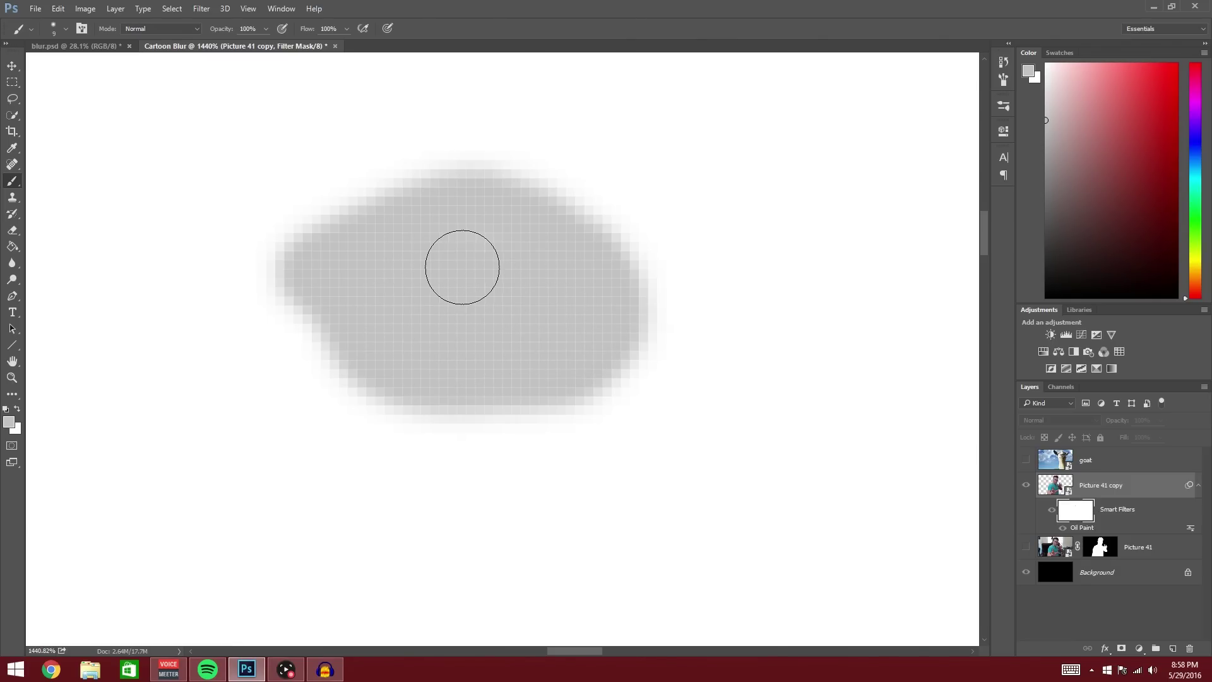
scroll(463, 268, down, 5)
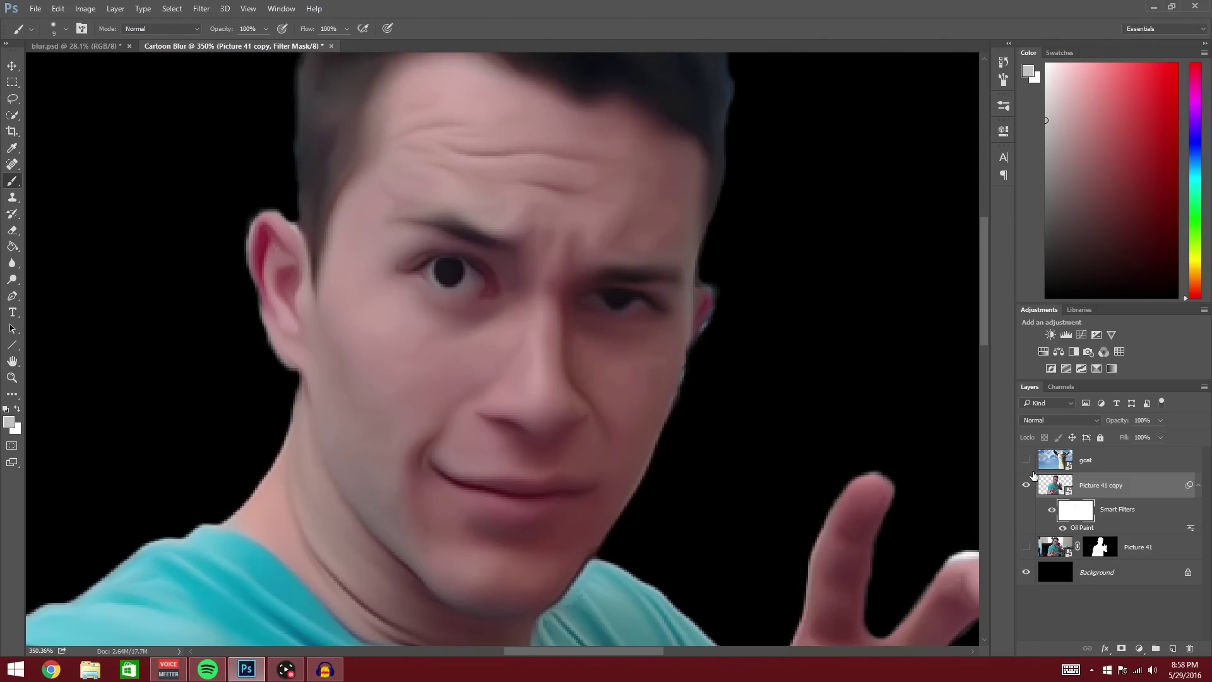
Toggle the filter mask off and on to compare, then bring the forehead into view
shift+click(1075, 514)
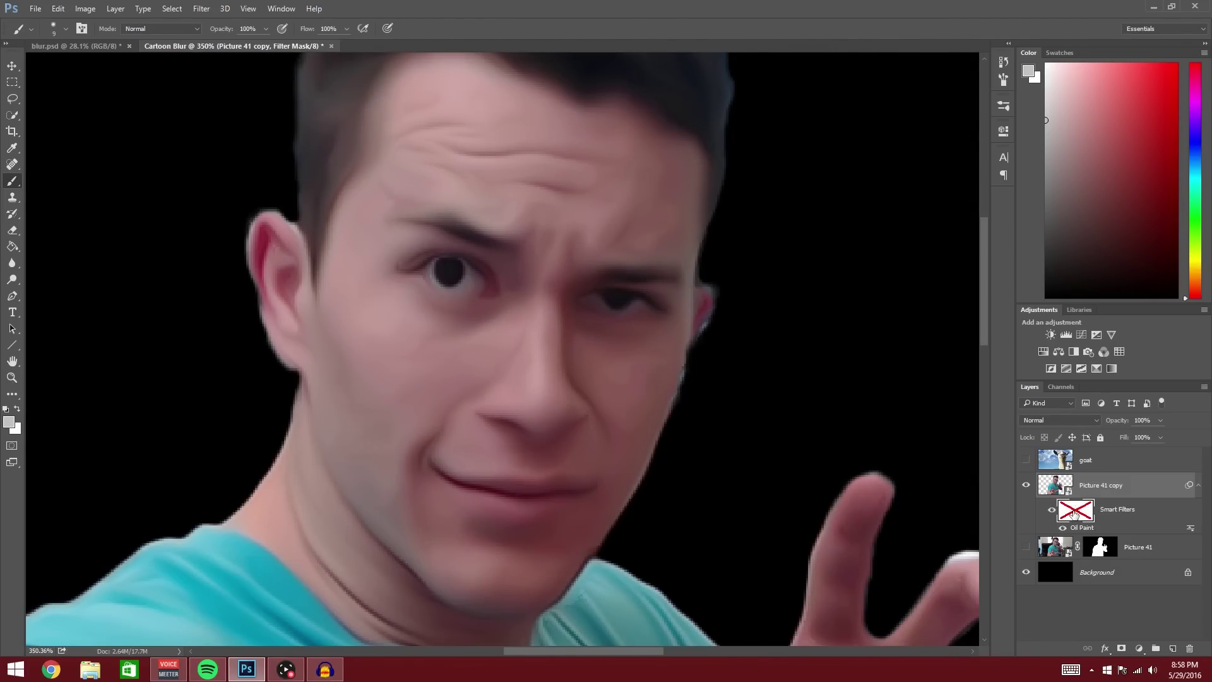
shift+click(1073, 514)
shift+click(1073, 515)
shift+click(1073, 515)
scroll(506, 385, up, 2)
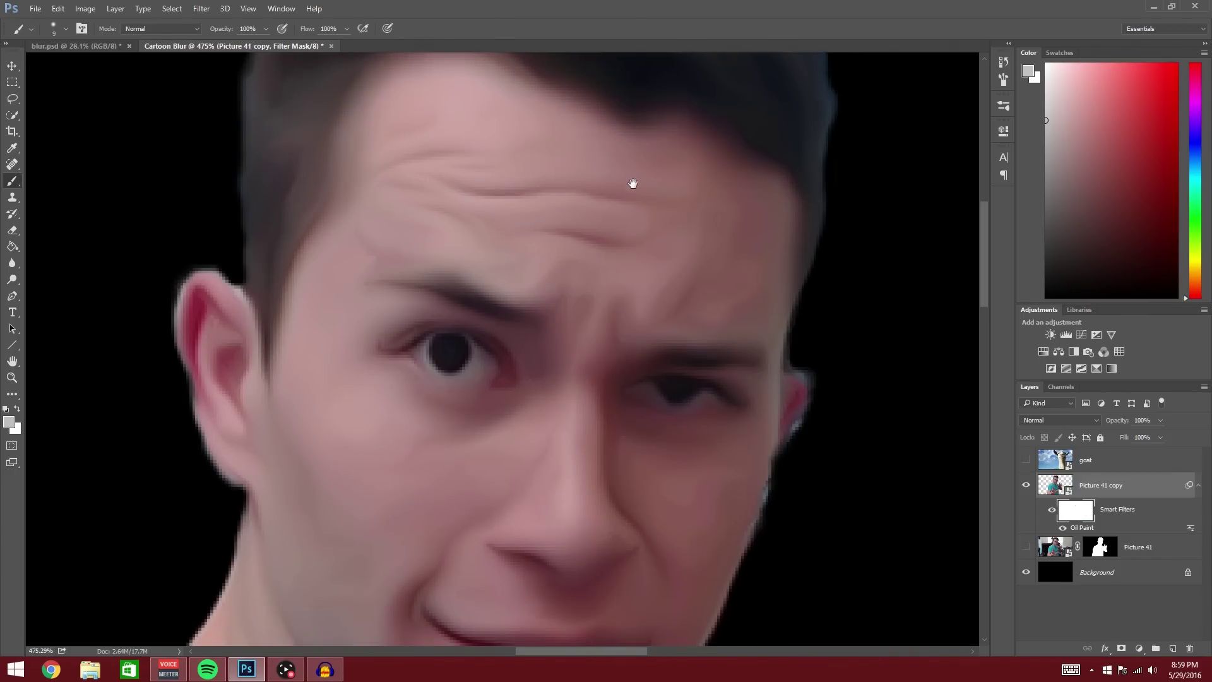
drag(630, 179, 598, 320)
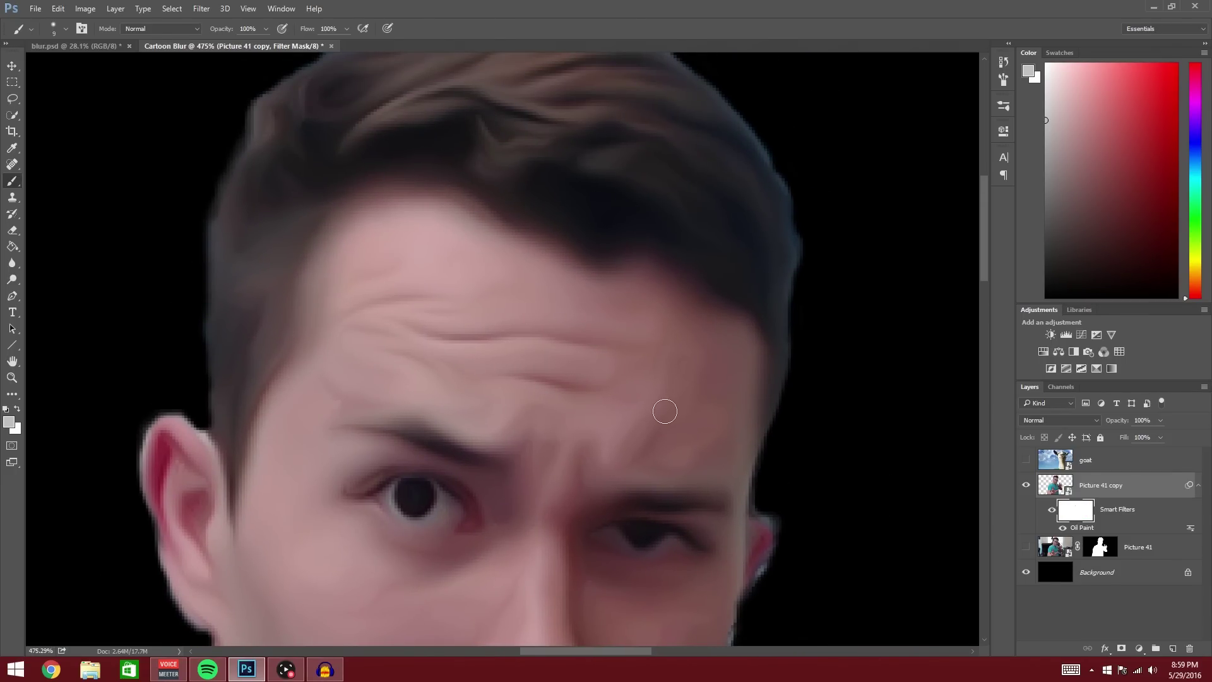
scroll(505, 256, up, 3)
scroll(505, 257, down, 3)
scroll(537, 314, right, 2)
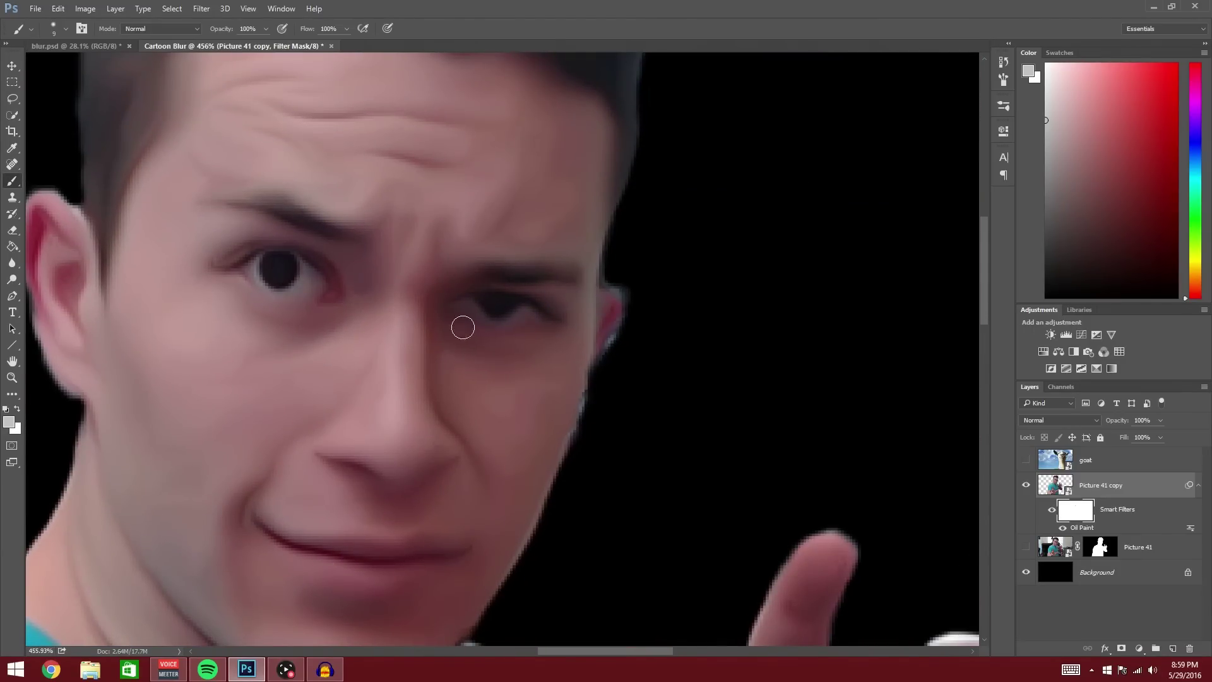
scroll(449, 316, up, 3)
Inspect the grey hair, brow and eye strokes in the filter mask against the photo
alt+click(1077, 509)
scroll(555, 279, down, 1)
scroll(555, 278, right, 2)
alt+click(1076, 509)
scroll(160, 259, up, 3)
scroll(802, 343, down, 2)
key(alt+backslash)
scroll(767, 361, up, 1)
scroll(767, 361, left, 1)
key(alt+backslash)
scroll(768, 361, up, 2)
Add a white layer mask to Picture 41 copy, with default colours and the Gradient tool ready
click(1122, 648)
scroll(351, 331, up, 3)
scroll(411, 316, down, 3)
key(d)
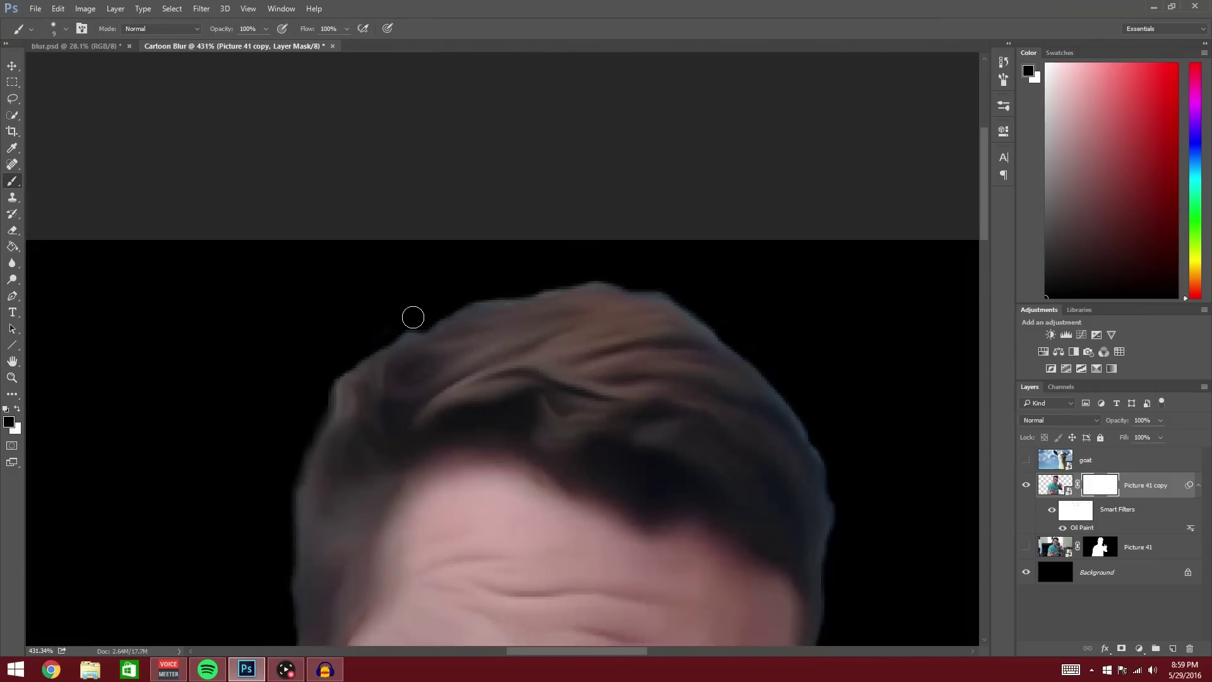
scroll(738, 333, down, 3)
alt+click(1076, 509)
key(g)
scroll(809, 267, up, 1)
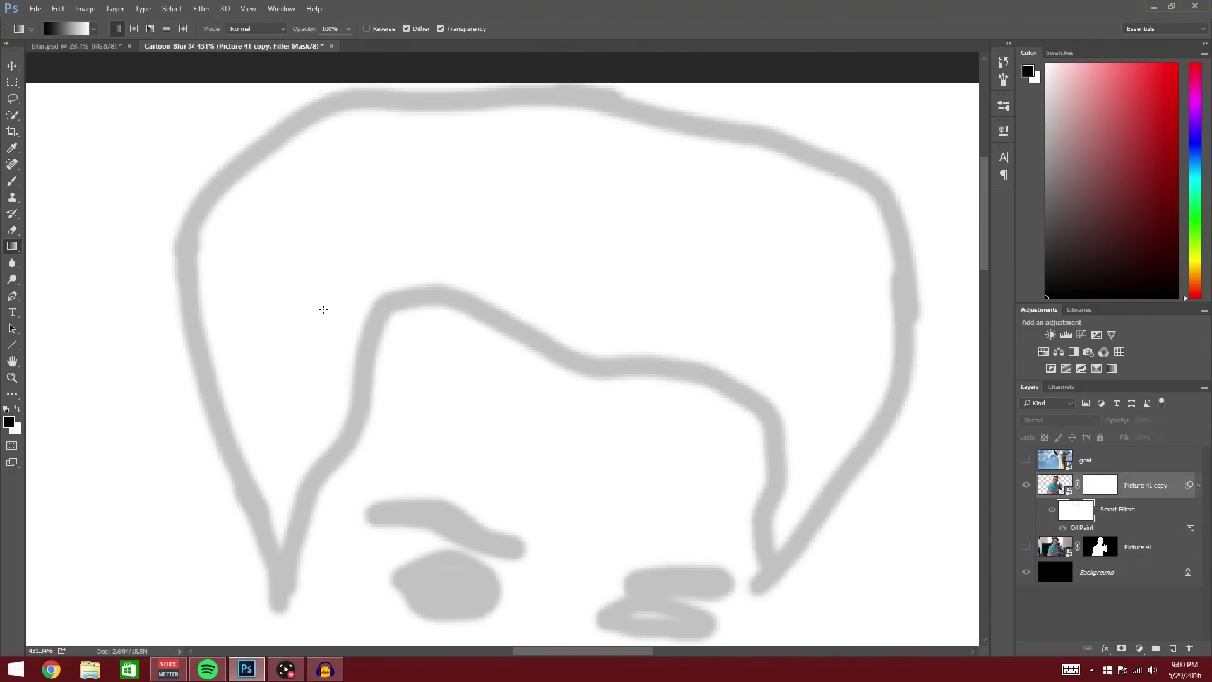
alt+click(1076, 509)
Cover the light hair outline in the filter mask with grey brush strokes after undoing a Paint Bucket fill
key(alt+backslash)
right_click(12, 247)
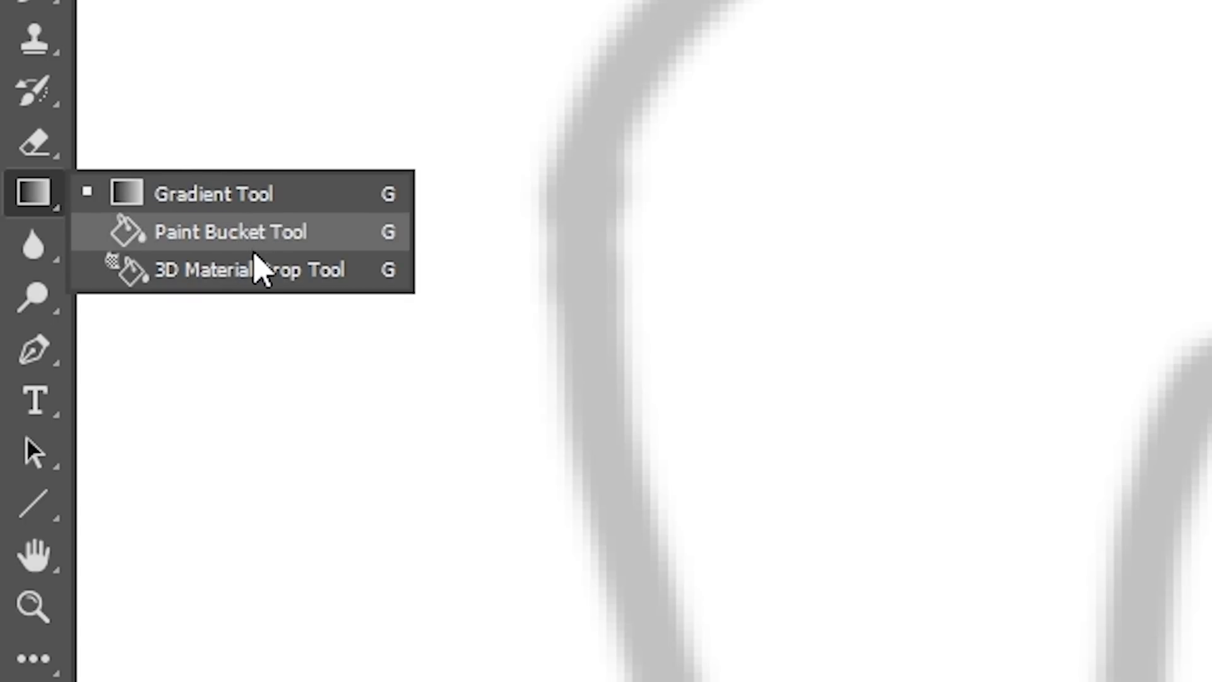
click(252, 244)
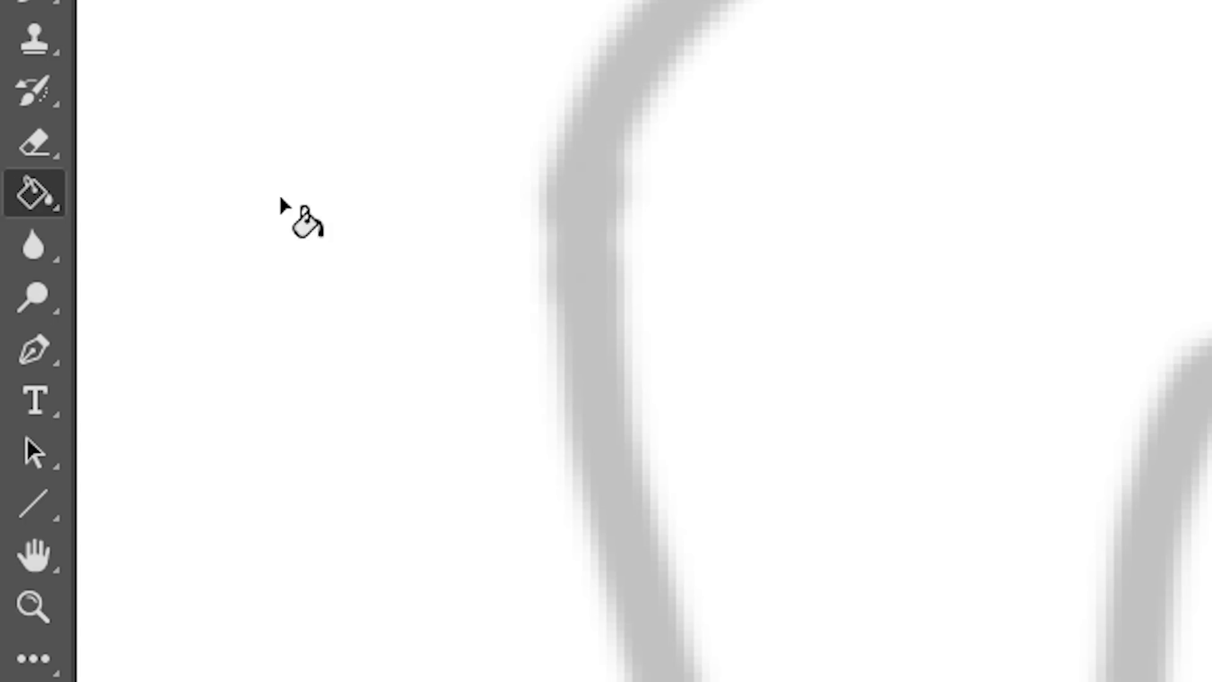
click(578, 217)
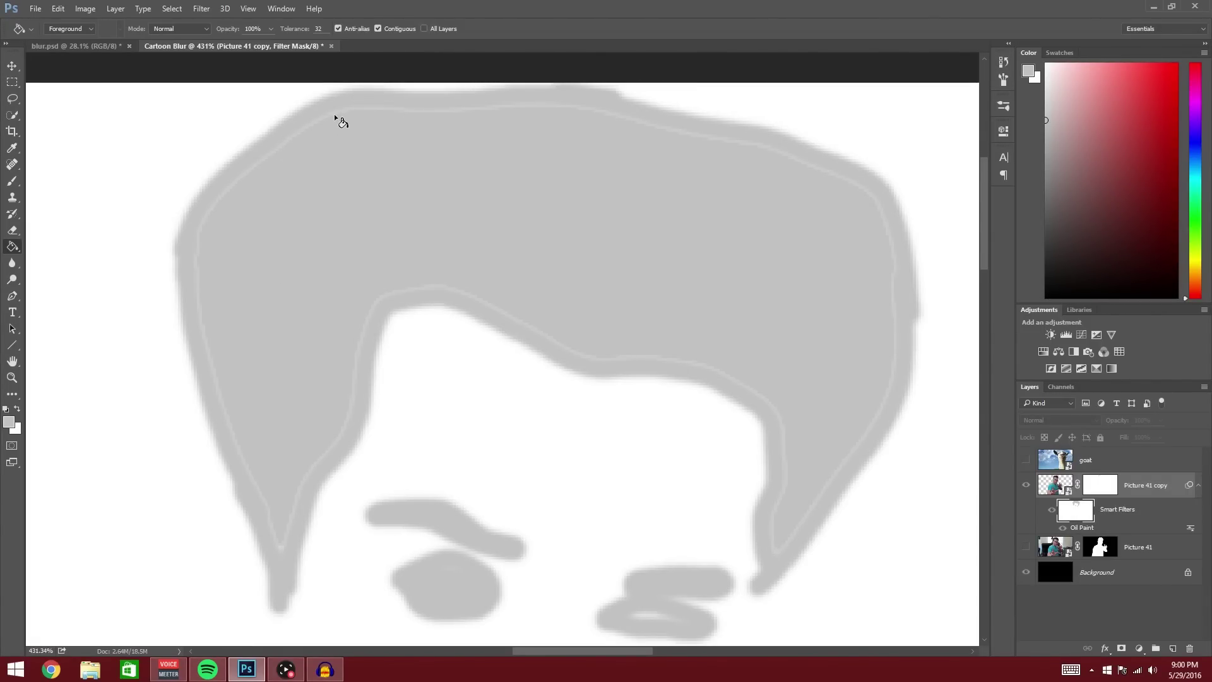
click(525, 194)
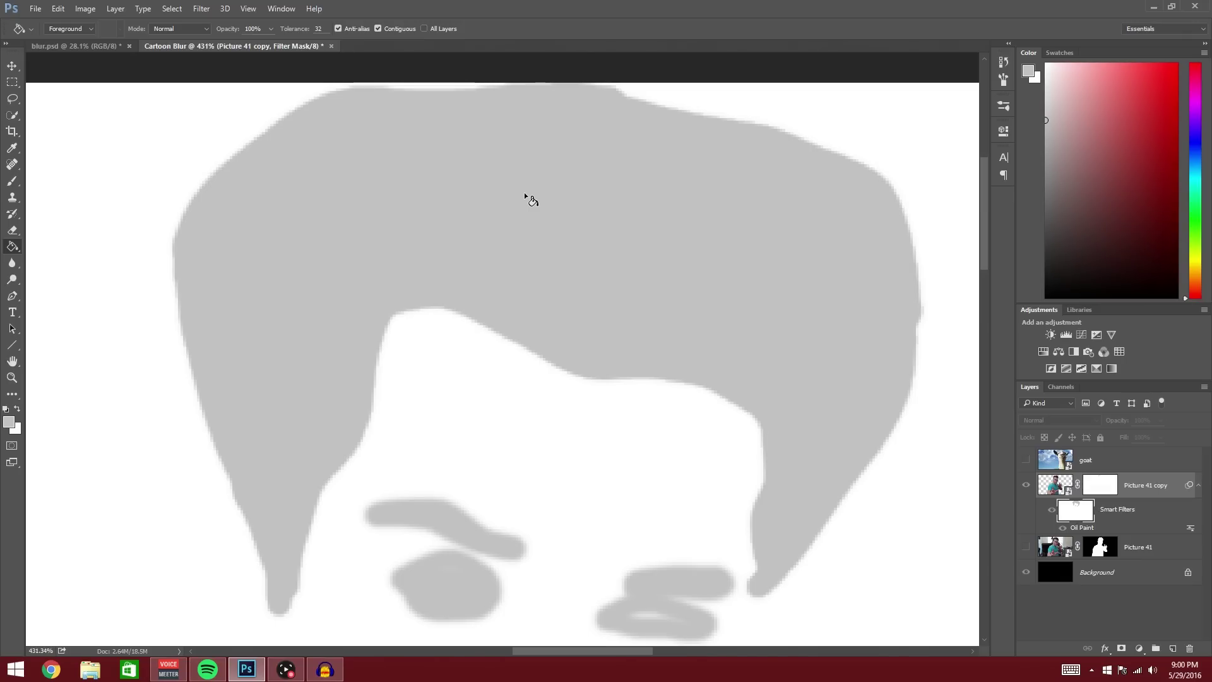
key(ctrl+z)
key(b)
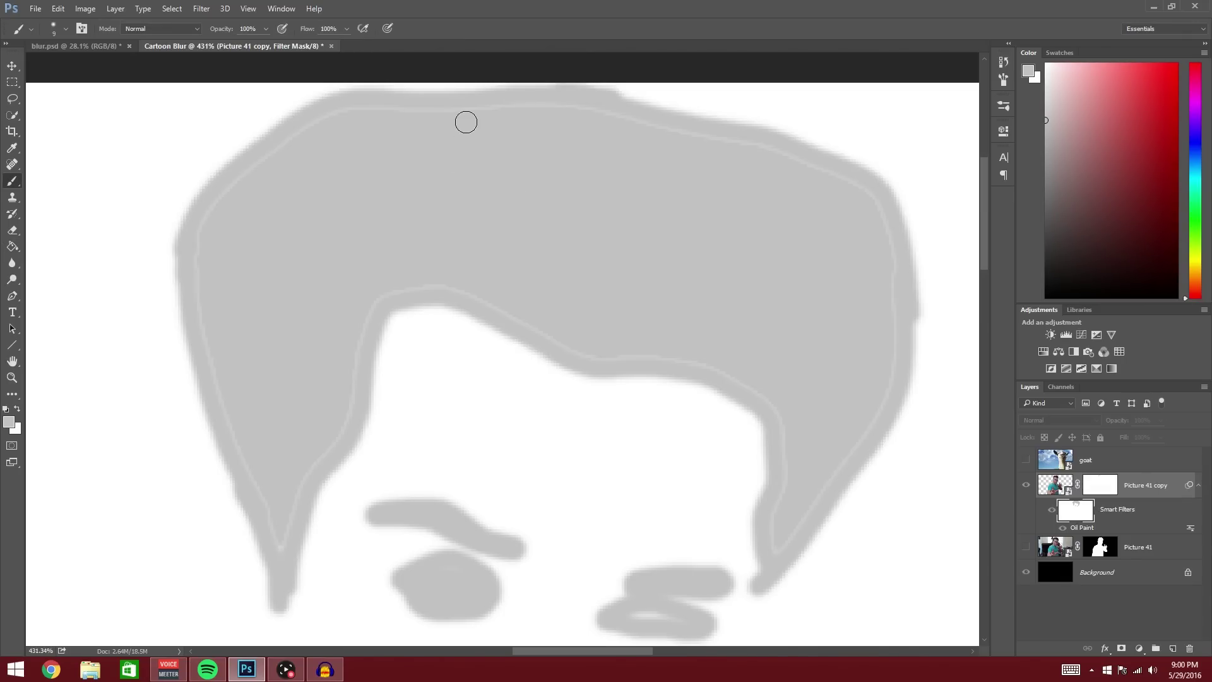
mouse_move(267, 153)
mouse_down()
mouse_move(206, 223)
mouse_move(192, 280)
mouse_move(203, 321)
mouse_move(308, 472)
mouse_move(679, 370)
mouse_up()
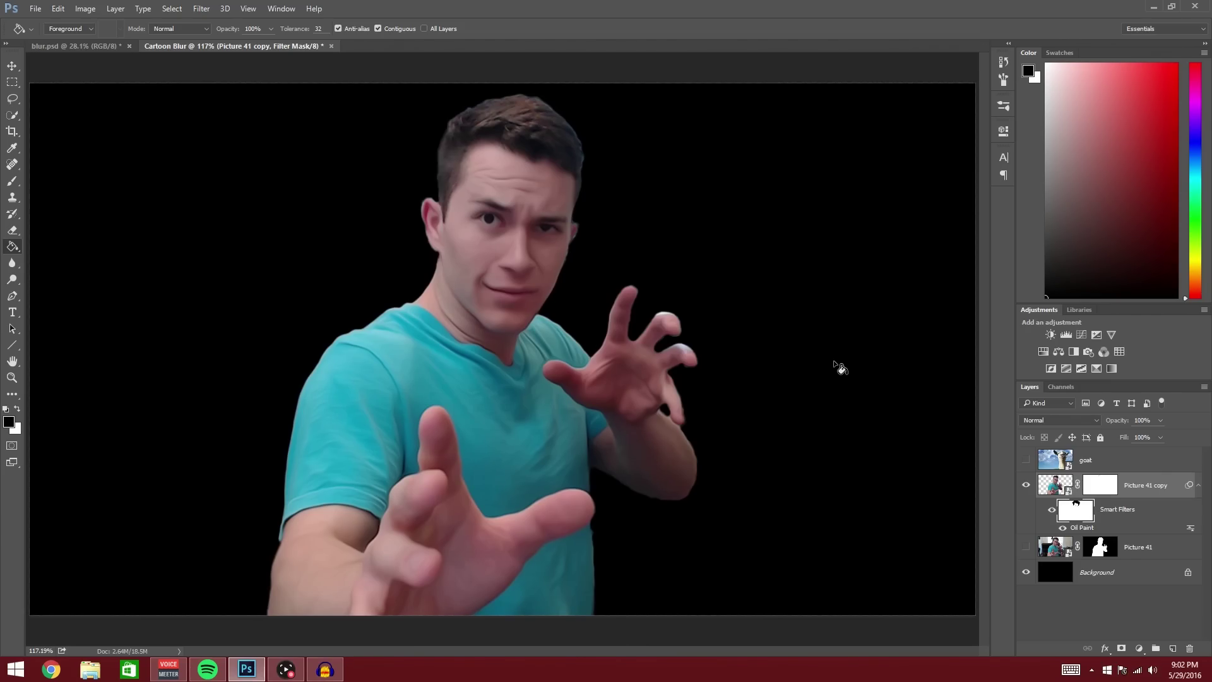
Paint Bucket the black hair area of the filter mask with light grey
key(alt+backslash)
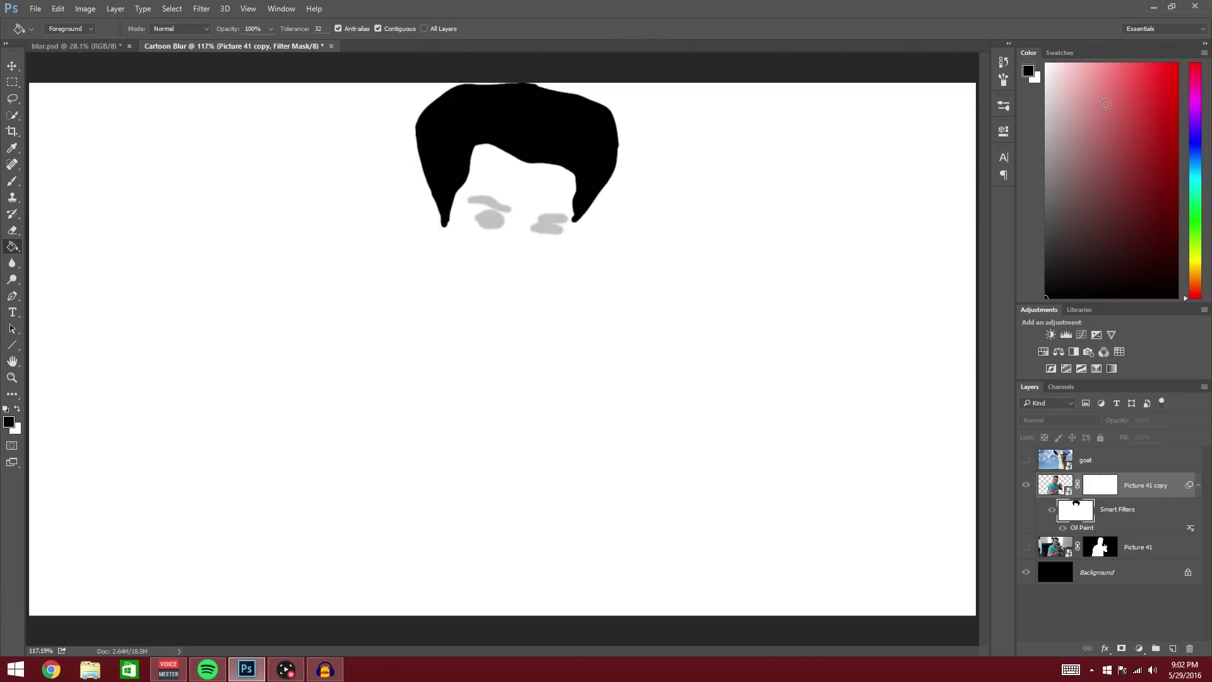
click(1046, 74)
mouse_move(1030, 75)
mouse_down()
mouse_move(1033, 303)
mouse_move(1029, 99)
mouse_up()
click(544, 136)
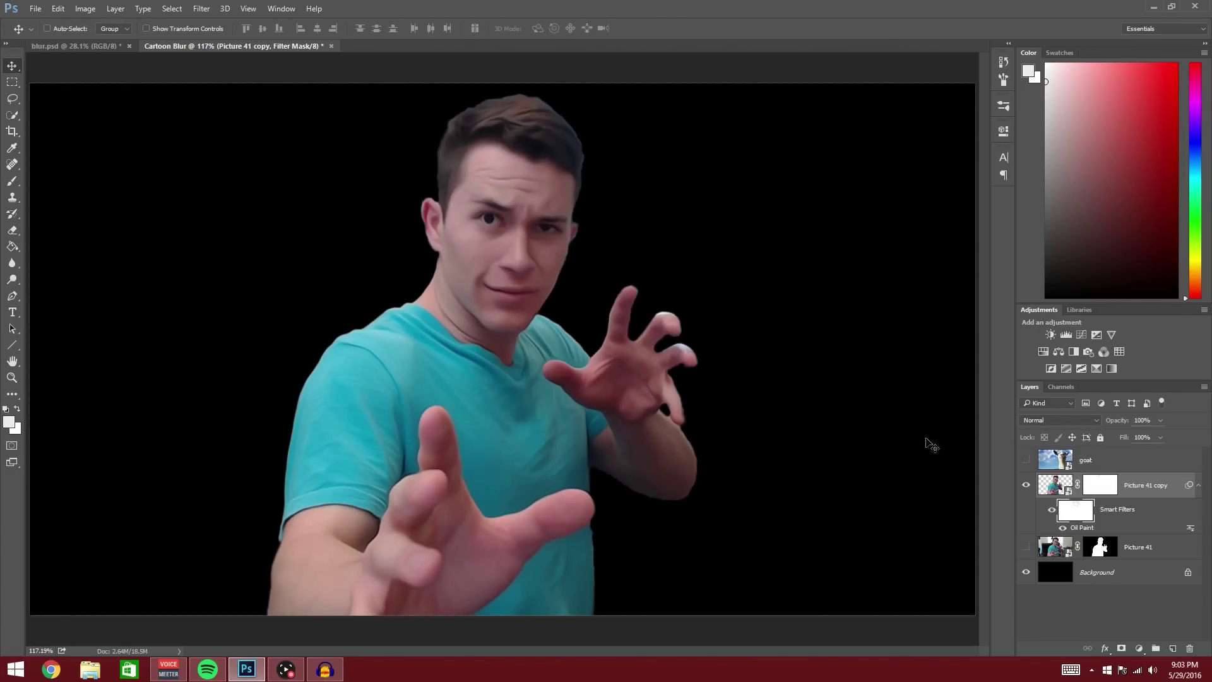
scroll(601, 446, up, 5)
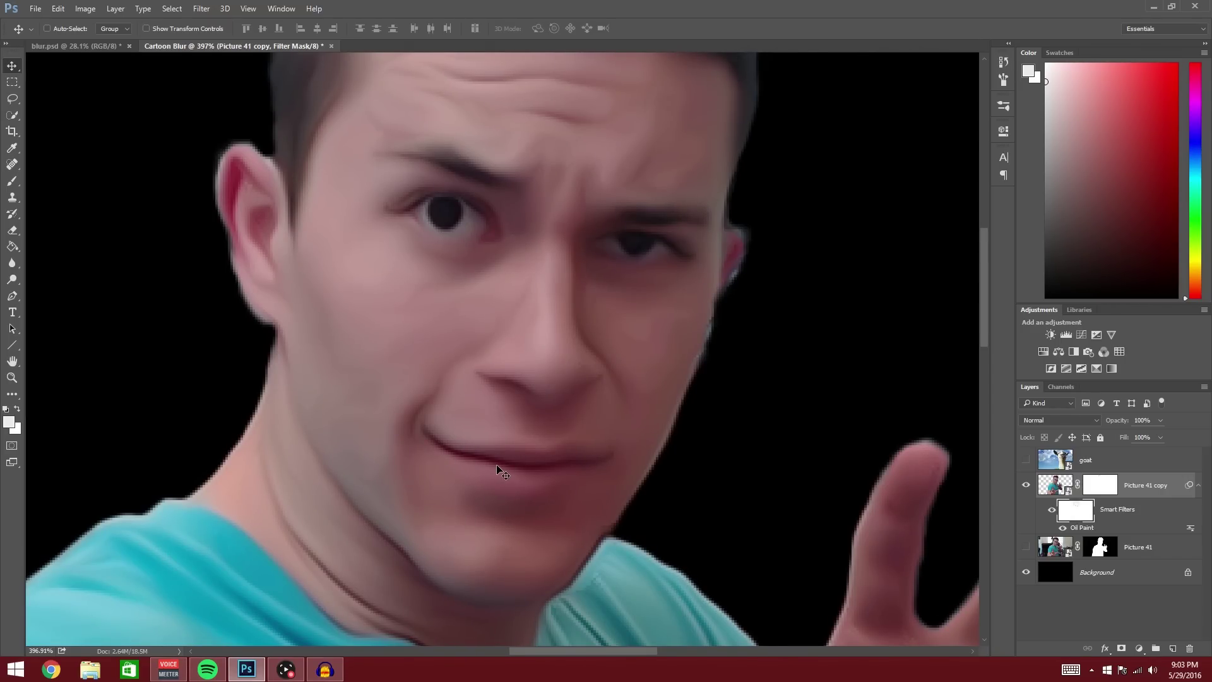
Add Vibrance 1 and clip it and Brightness/Contrast 1 to Picture 41 copy
click(1054, 486)
key(ctrl+0)
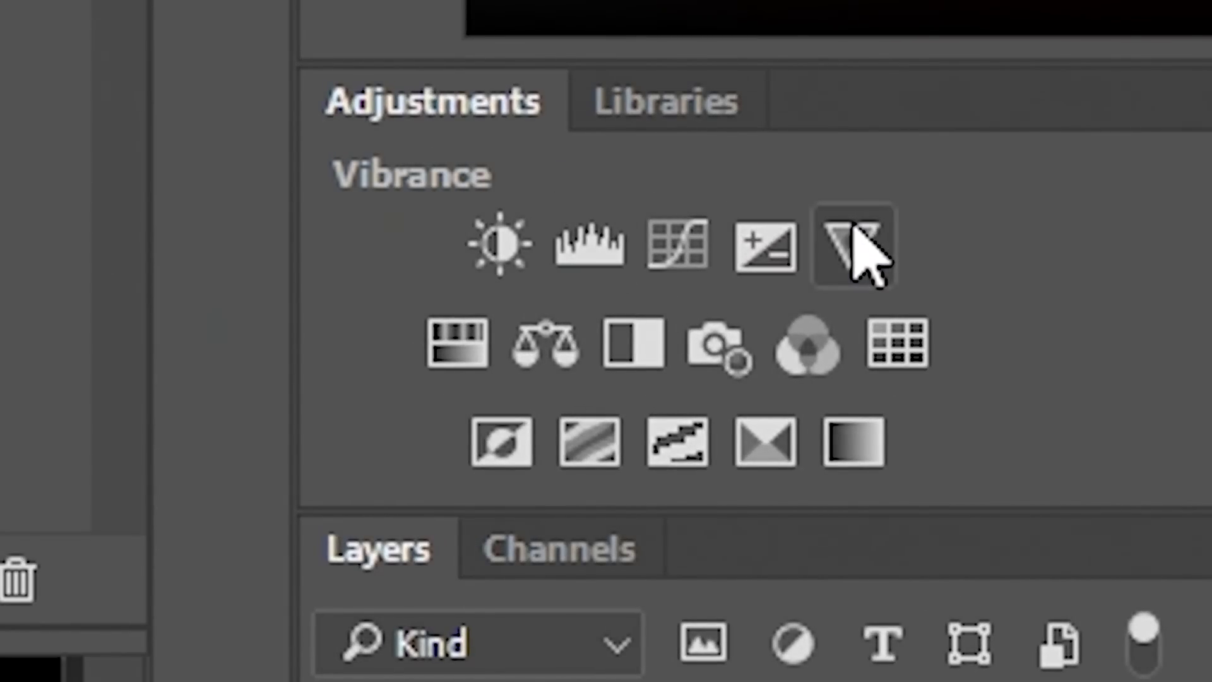
click(854, 247)
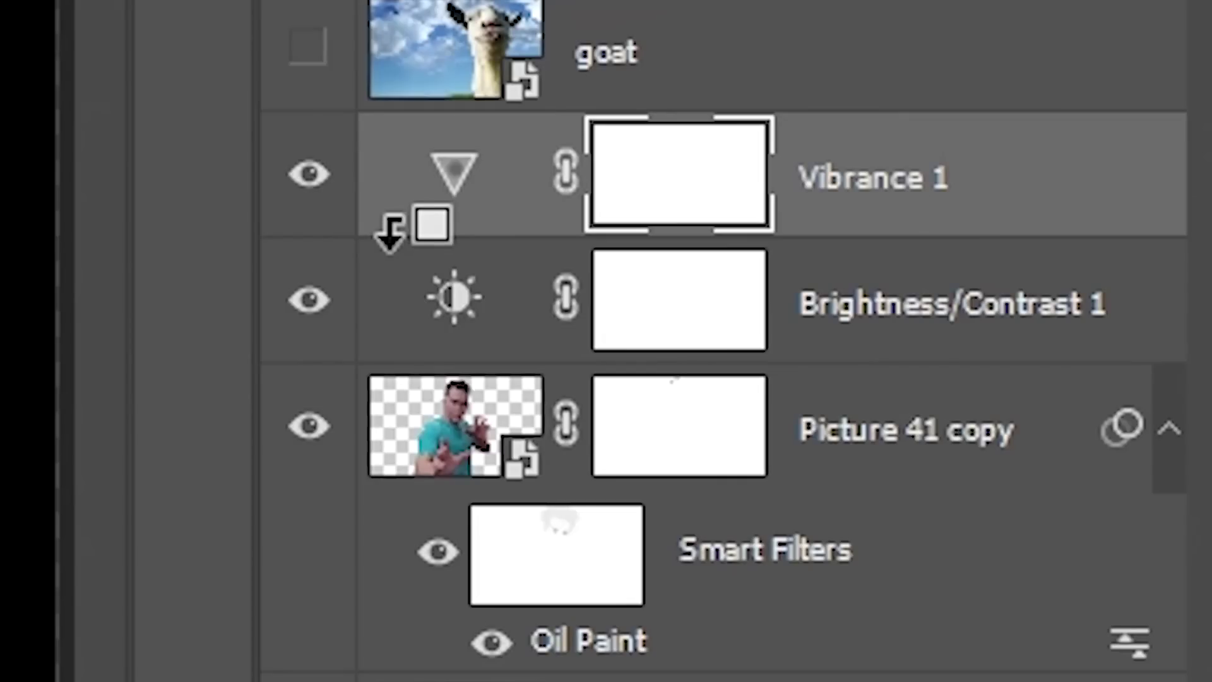
alt+click(393, 230)
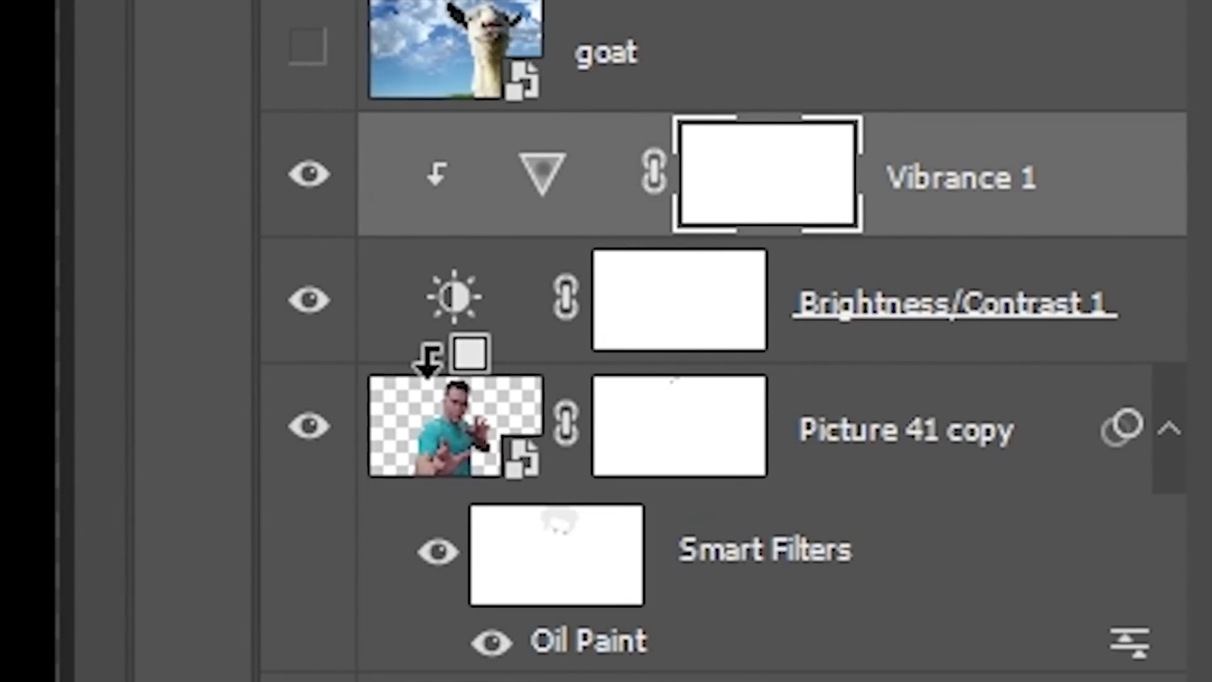
alt+click(436, 364)
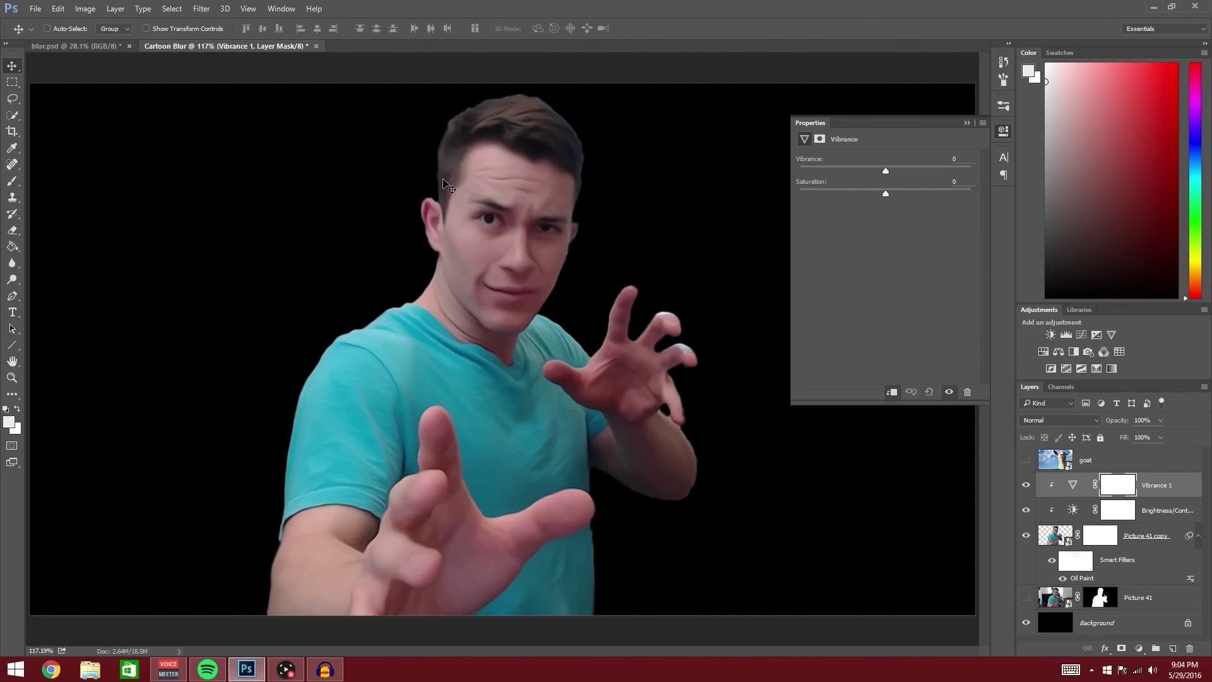
click(1052, 540)
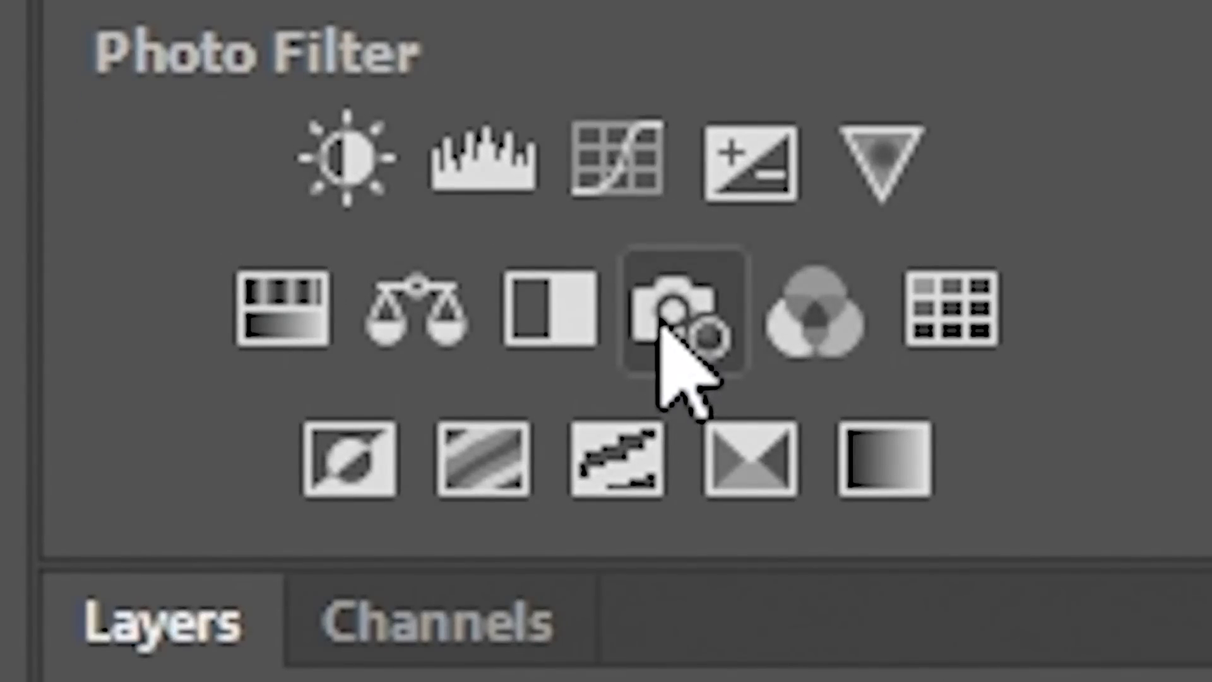
Add a Warming Filter (85) Photo Filter and drag its Density to about 39%
click(659, 320)
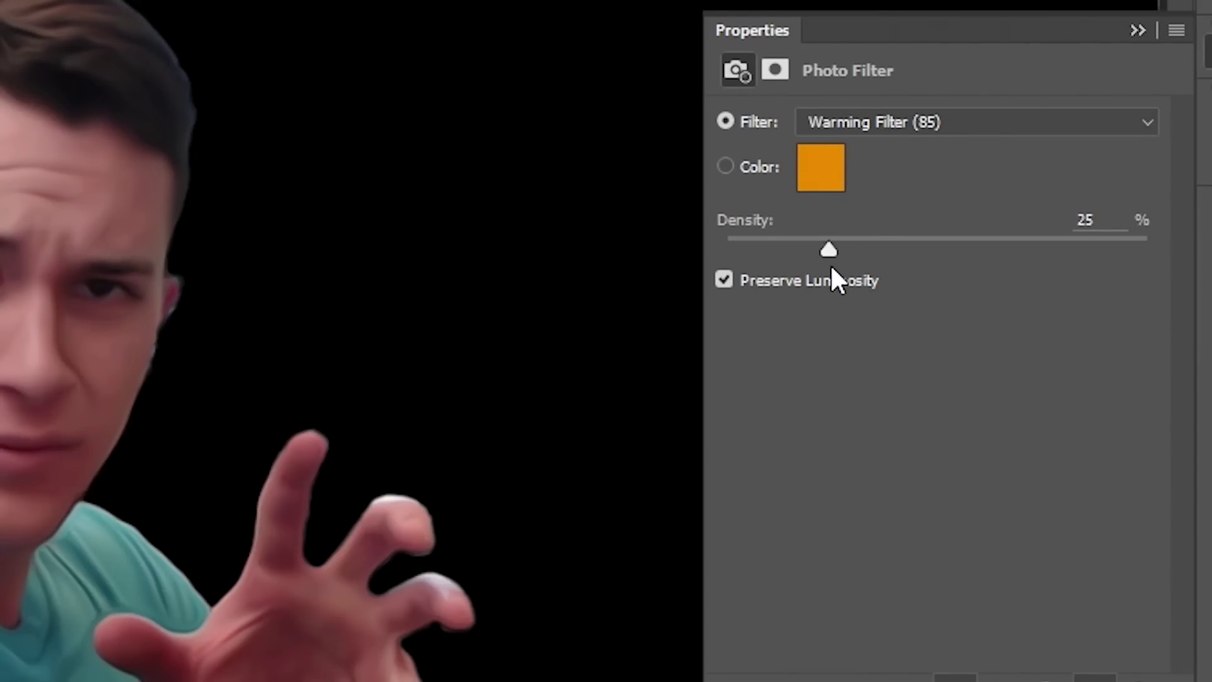
drag(827, 253, 916, 237)
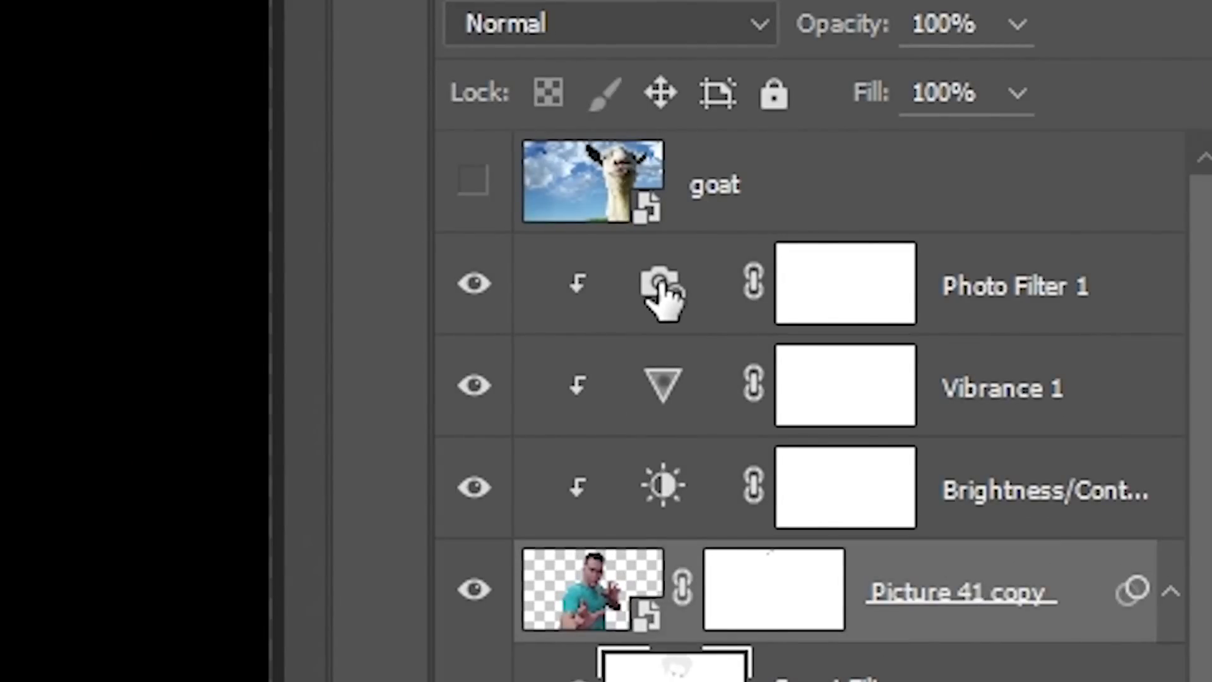
Paint black on the Photo Filter 1 mask over the man's eyes to keep the warming off them
click(1123, 483)
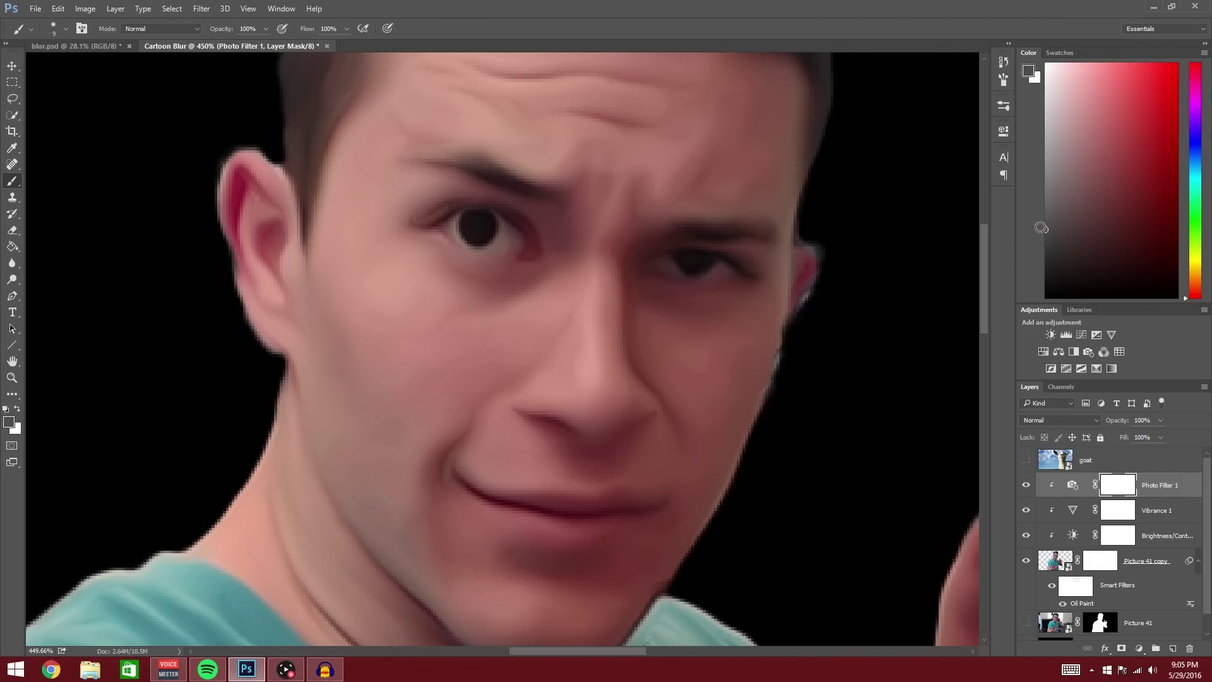
mouse_move(1041, 222)
mouse_down()
mouse_move(1039, 202)
mouse_move(1033, 279)
mouse_move(1033, 265)
mouse_up()
click(66, 29)
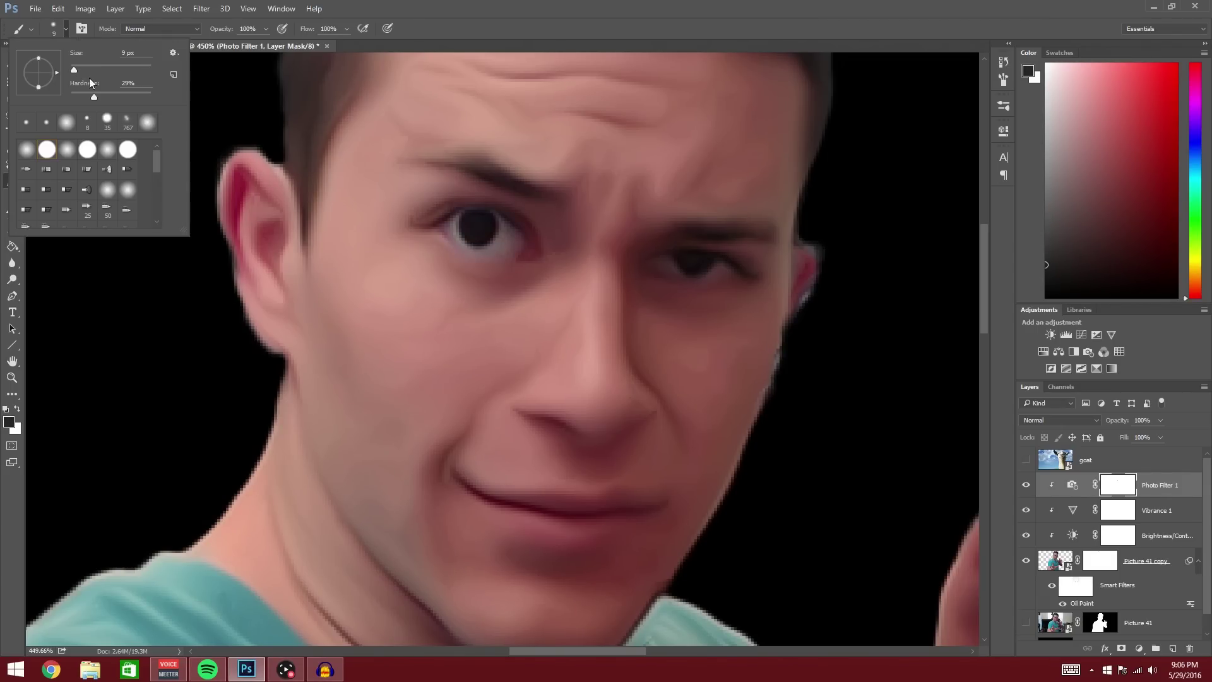
click(66, 29)
mouse_move(489, 215)
mouse_down()
mouse_move(519, 247)
mouse_move(497, 254)
mouse_move(448, 228)
mouse_up()
key(alt+backslash)
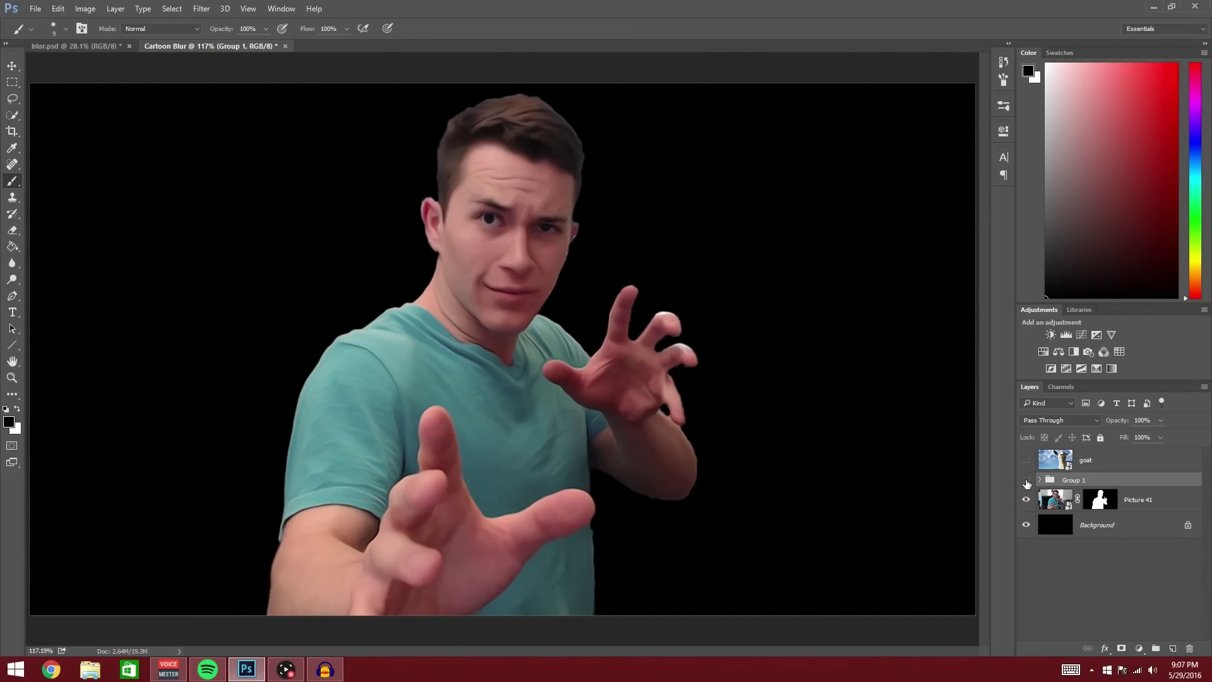
Toggle Group 1 off and on to compare the cartoon man with the original photo
click(1027, 481)
click(1027, 481)
click(1027, 481)
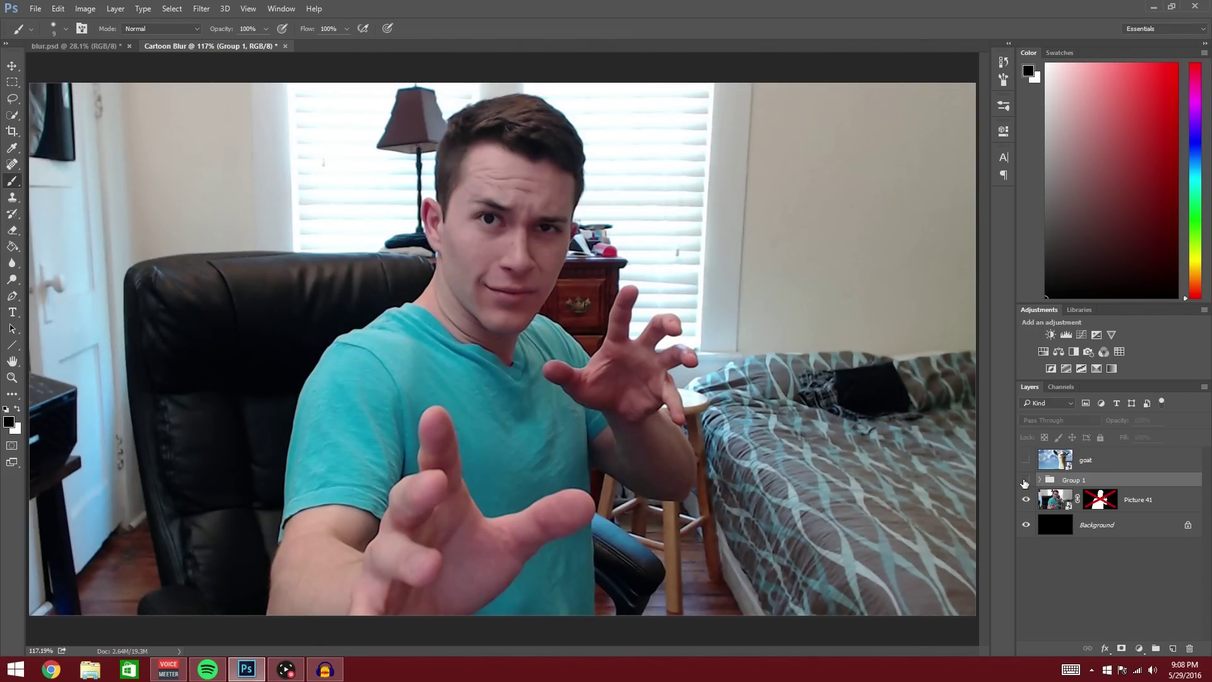
click(1026, 481)
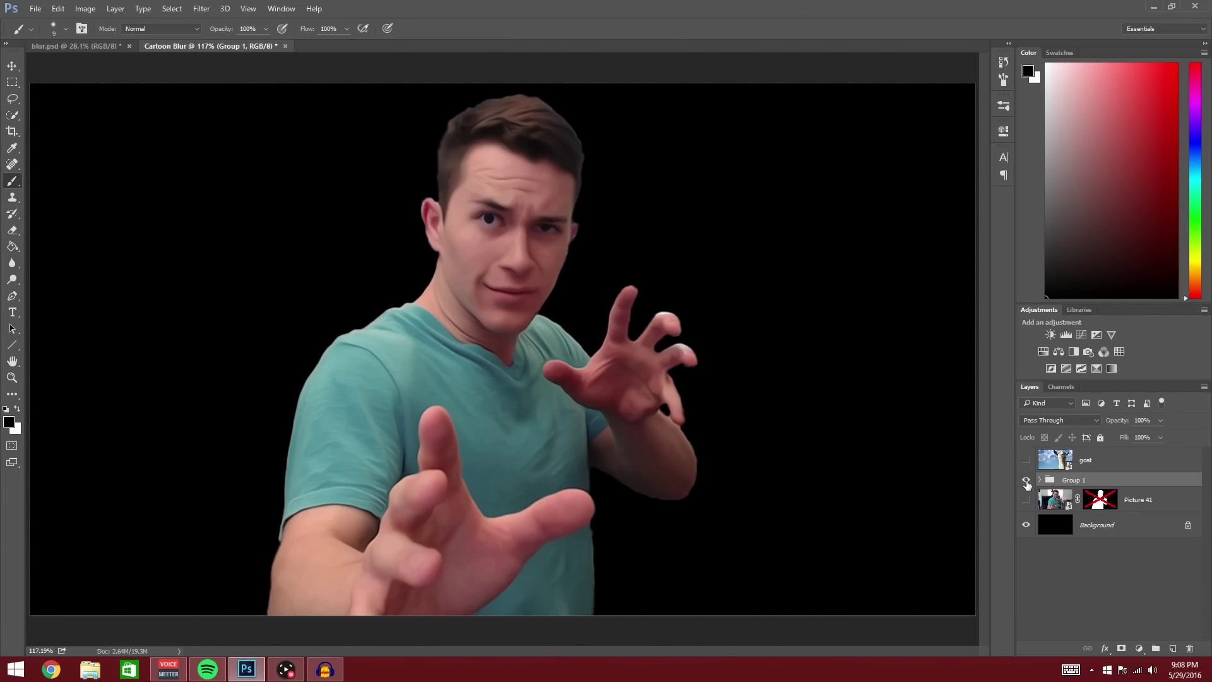
Compare against the original Picture 41, then show the goat layer and hide Group 1
click(1027, 480)
click(1027, 500)
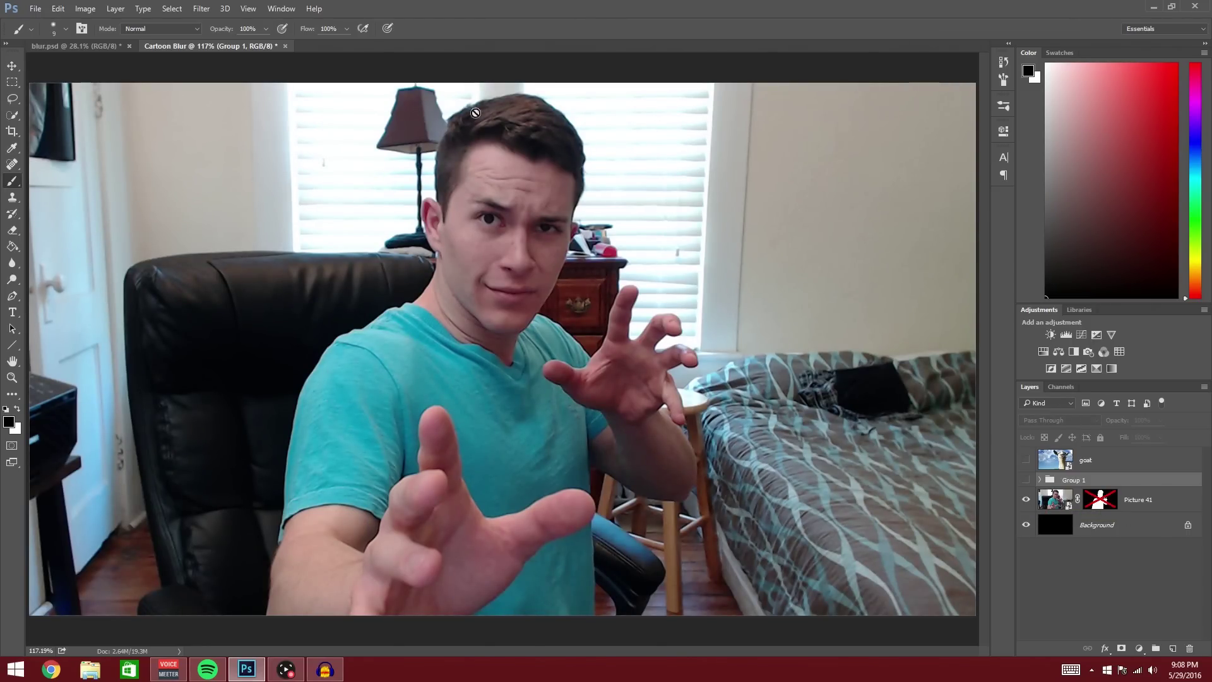
click(1027, 481)
click(1027, 461)
click(1027, 481)
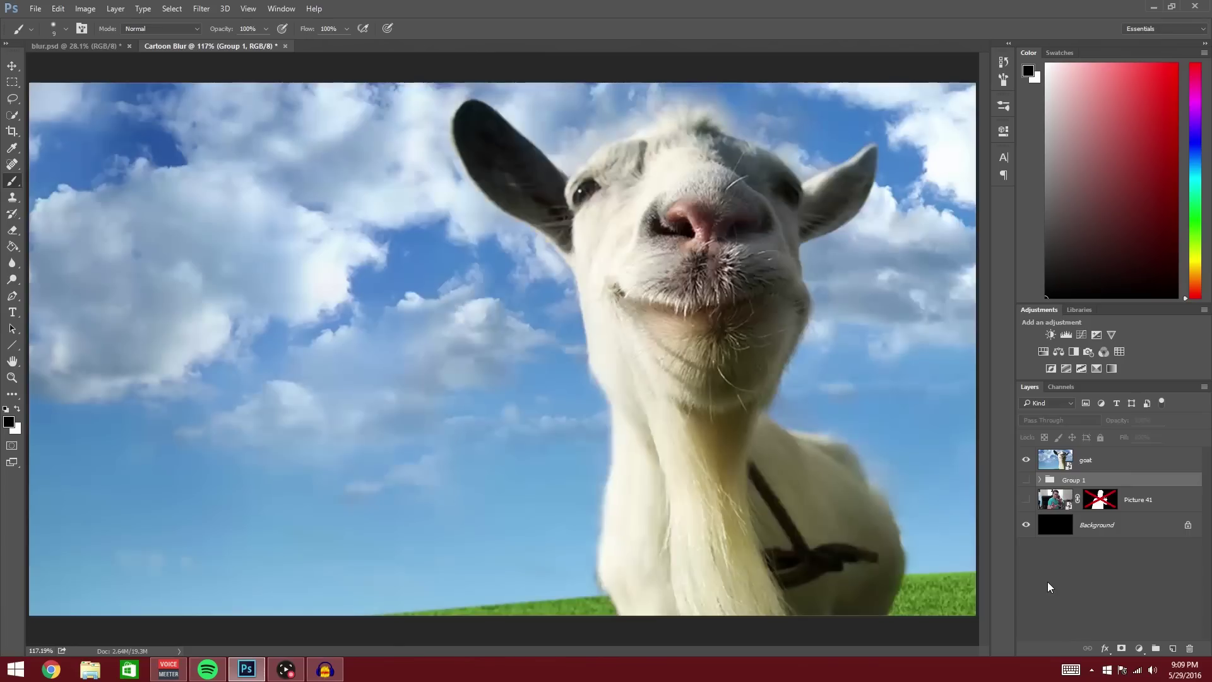
Make a smart-object copy of the goat layer and hide the original goat
right_click(1105, 459)
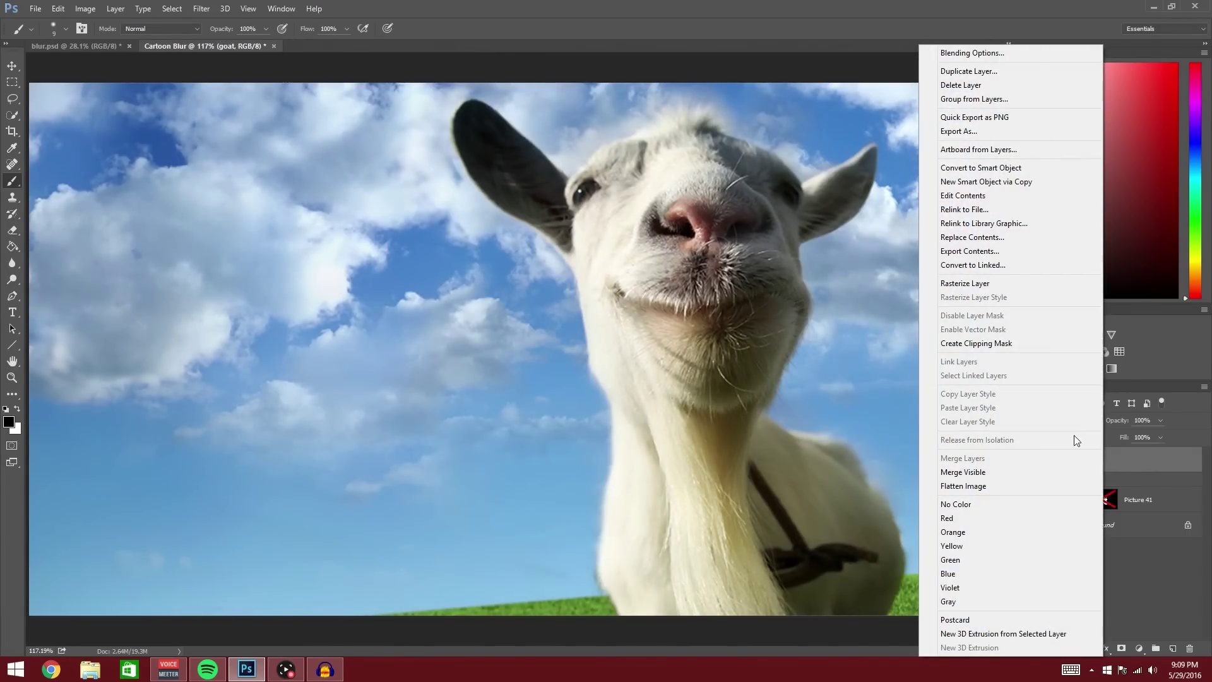
click(993, 181)
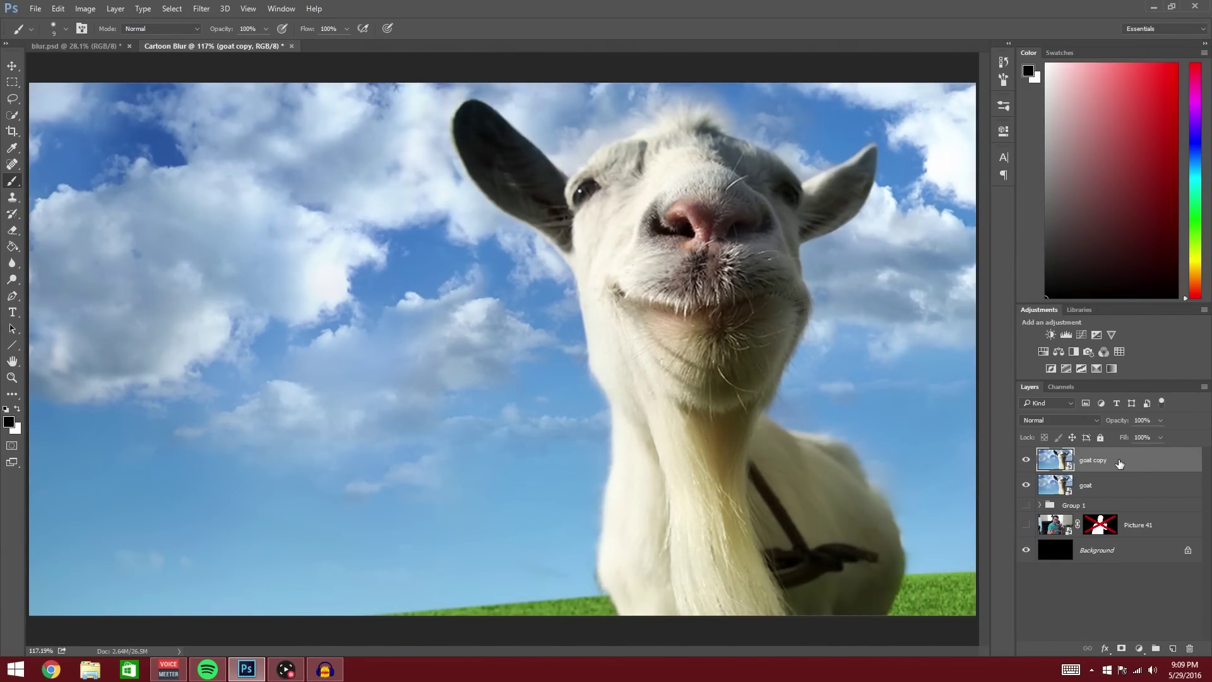
right_click(1120, 464)
click(999, 178)
click(1027, 485)
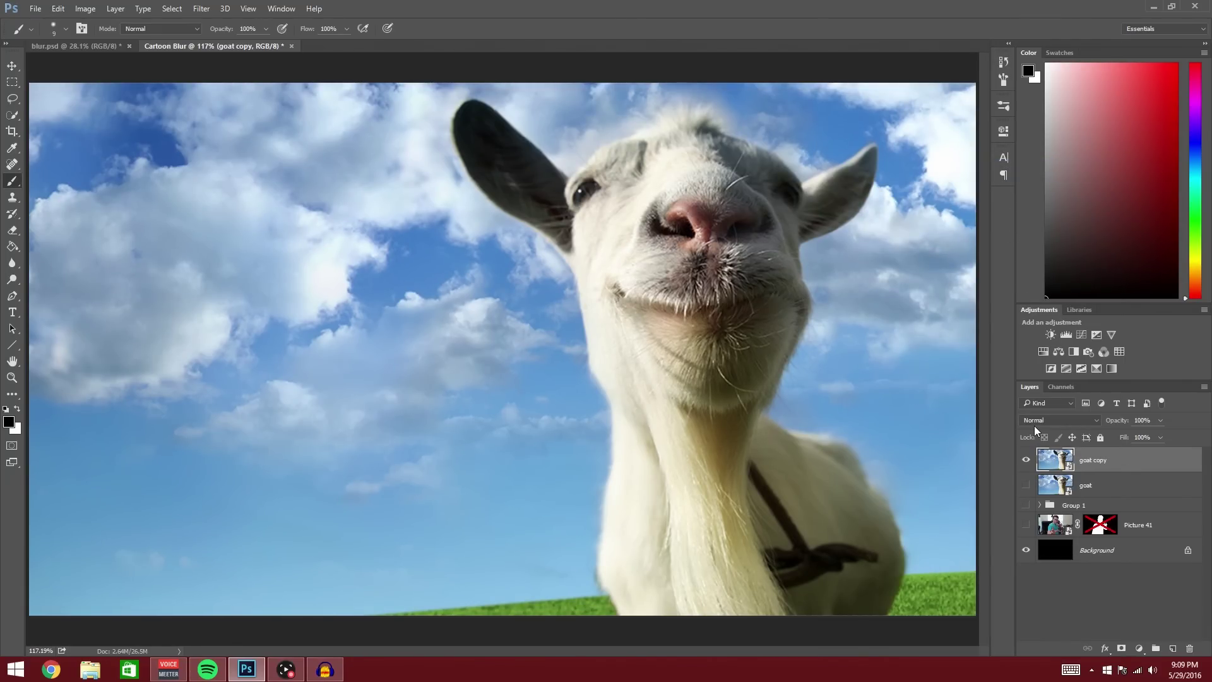
Preview Oil Paint on goat copy with Stylization 2 and Cleanliness 1, toggling preview to compare
click(199, 9)
mouse_move(256, 235)
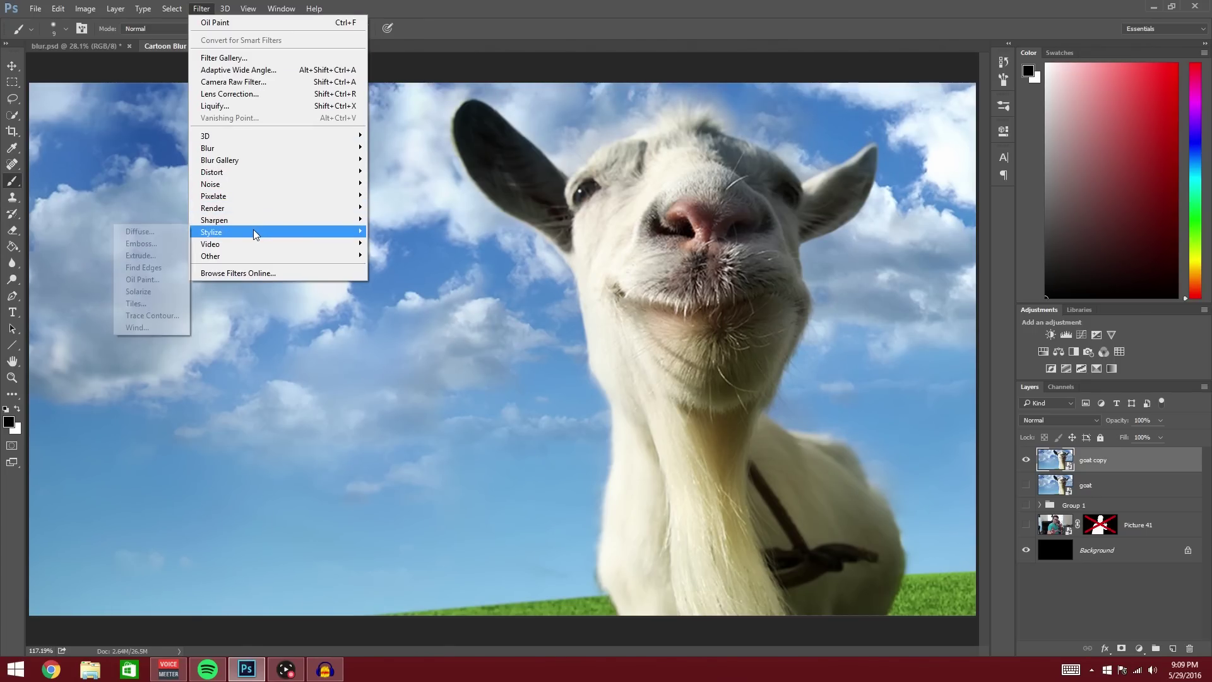
click(166, 280)
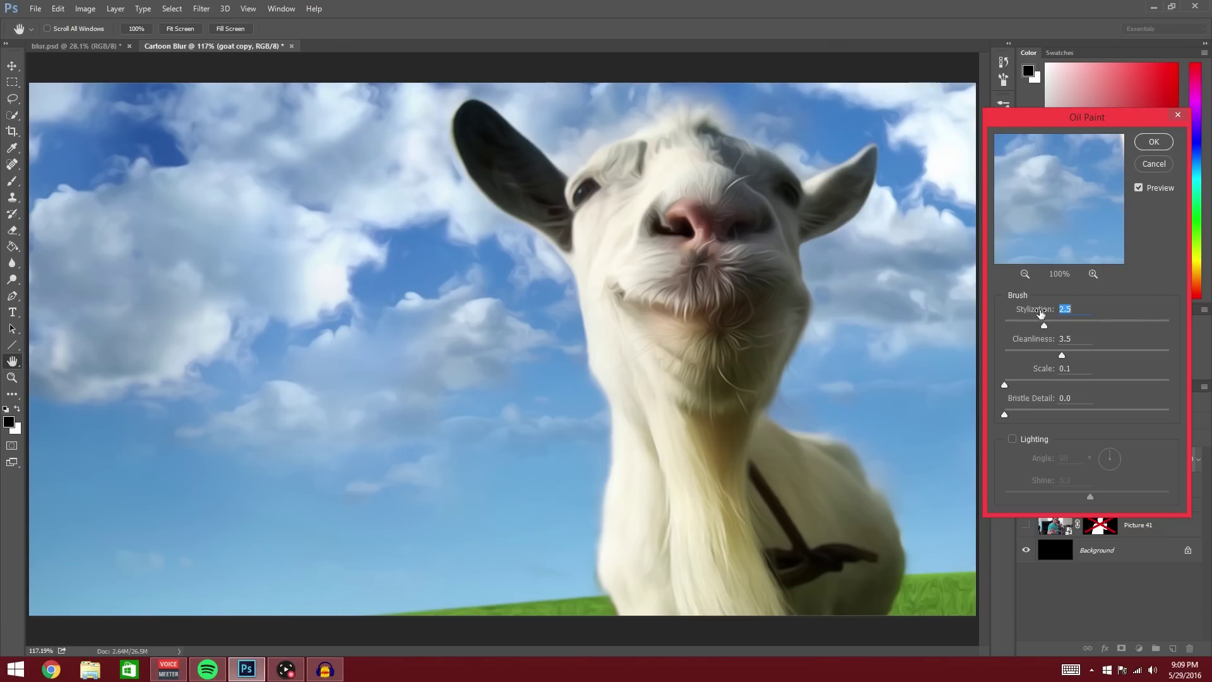
text(2)
key(Tab)
text(1)
key(Tab)
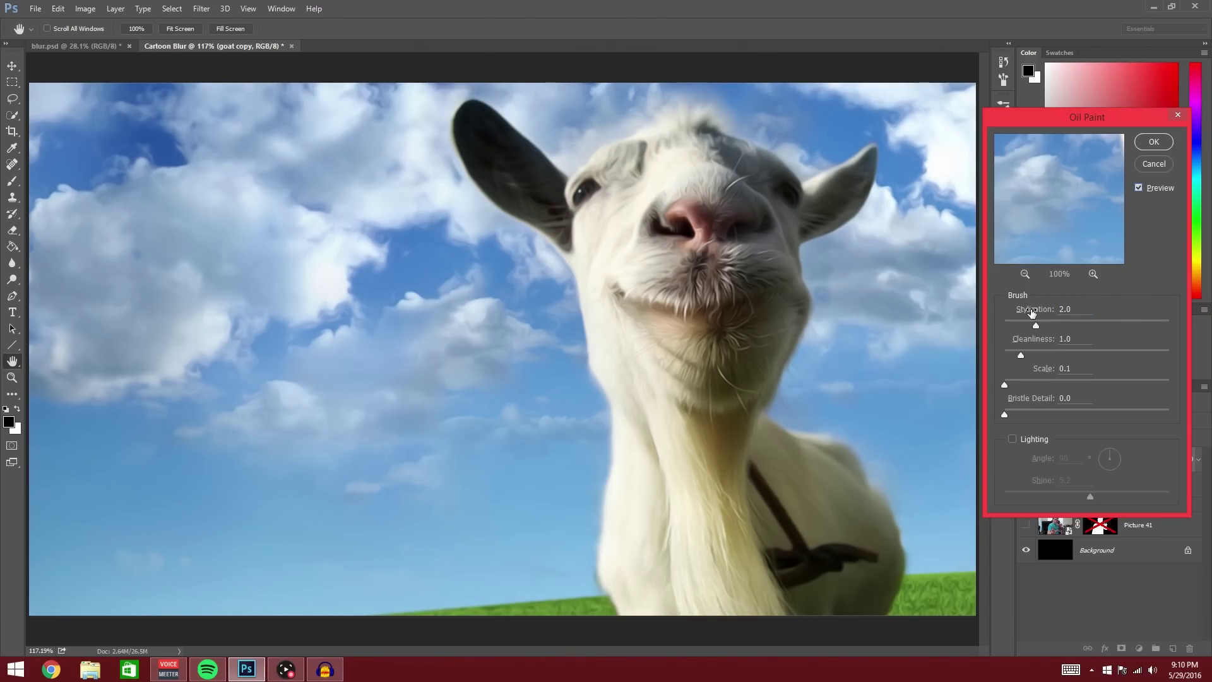
click(1140, 185)
click(1140, 186)
click(1141, 188)
Apply Oil Paint, then paint near-white on its filter mask along the goat's edge by the grass
key(Return)
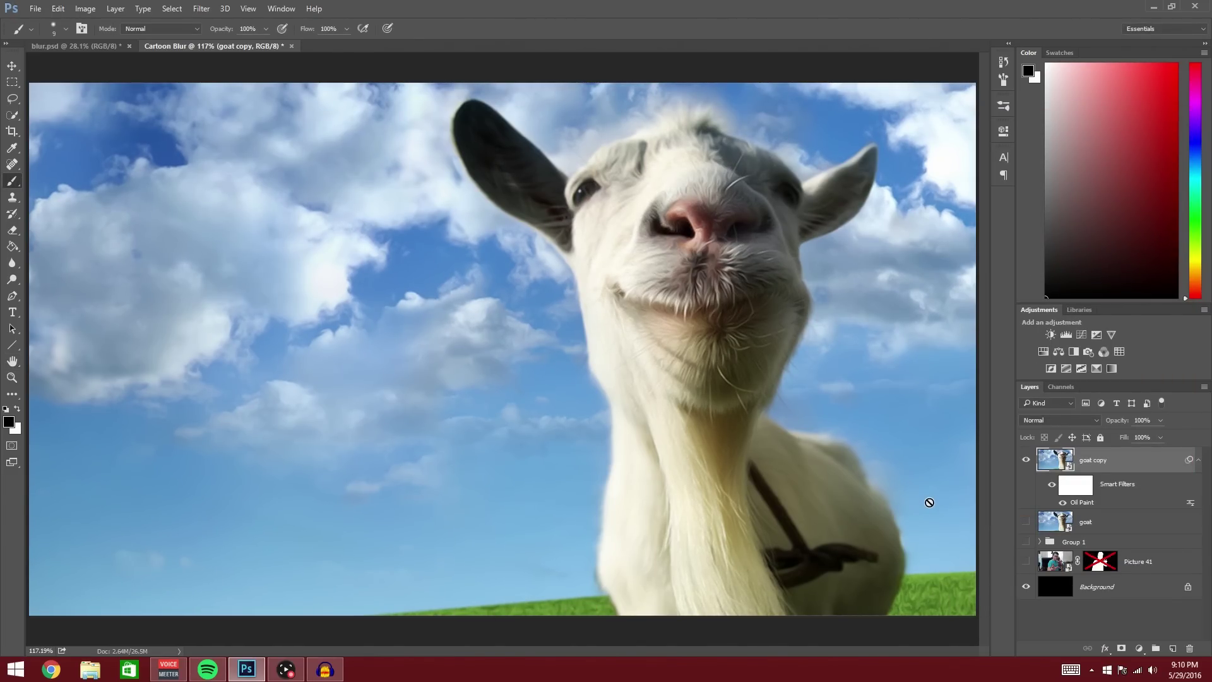
scroll(929, 503, up, 5)
click(1081, 486)
click(54, 29)
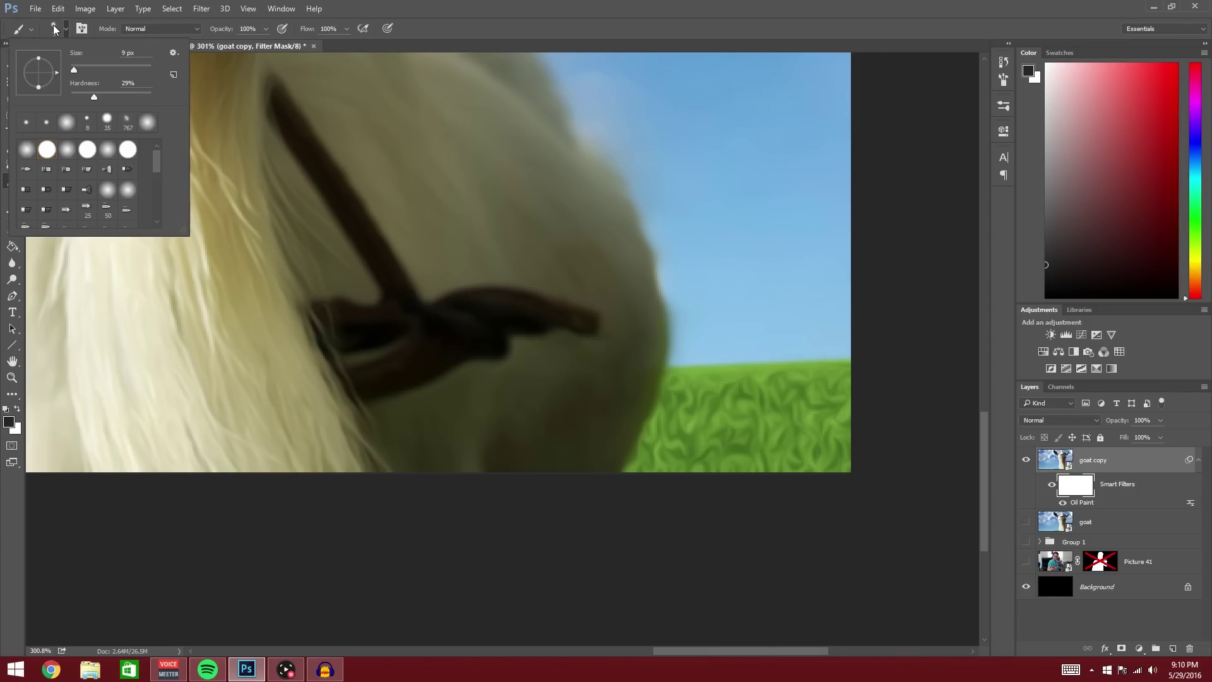
click(53, 29)
mouse_move(1065, 135)
mouse_down()
mouse_move(1031, 90)
mouse_move(1039, 146)
mouse_move(1021, 166)
mouse_move(1019, 137)
mouse_up()
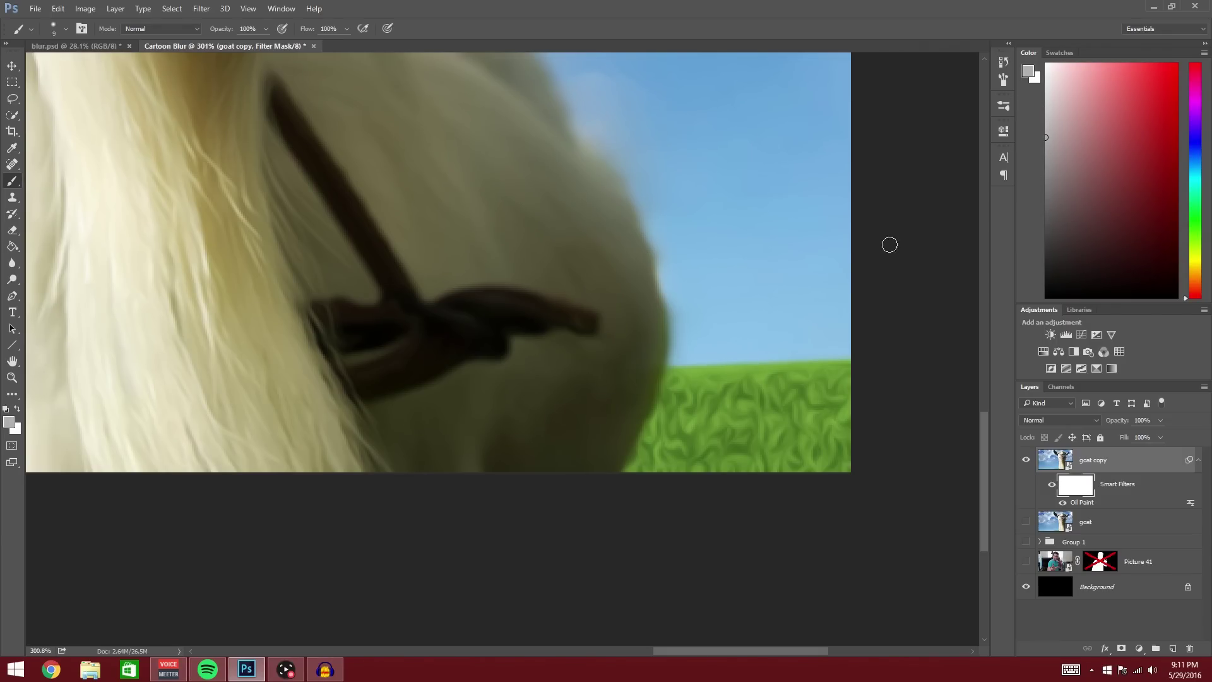
mouse_move(759, 442)
mouse_down()
mouse_move(672, 376)
mouse_move(628, 475)
mouse_move(673, 380)
mouse_up()
scroll(802, 360, left, 10)
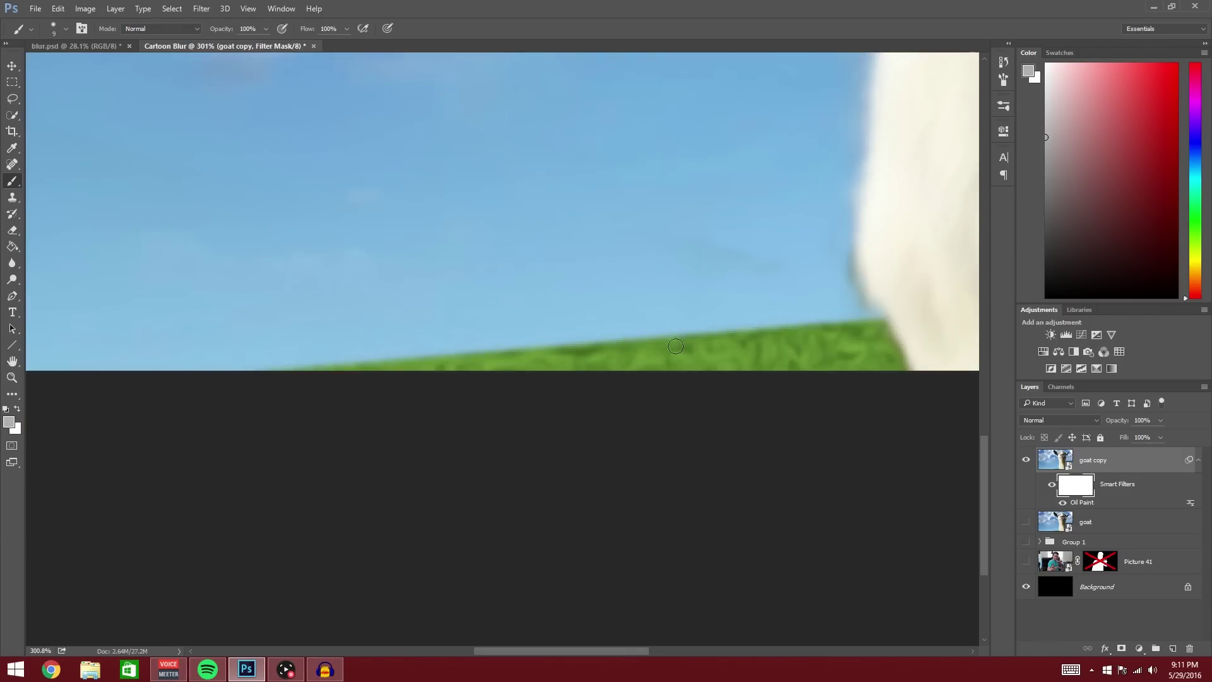
View the filter mask alone and fill the grey-stroked shape and its corner with grey
alt+click(1078, 487)
mouse_move(872, 219)
mouse_down()
mouse_move(736, 179)
mouse_move(556, 222)
mouse_up()
key(g)
click(718, 311)
drag(744, 343, 636, 244)
click(560, 260)
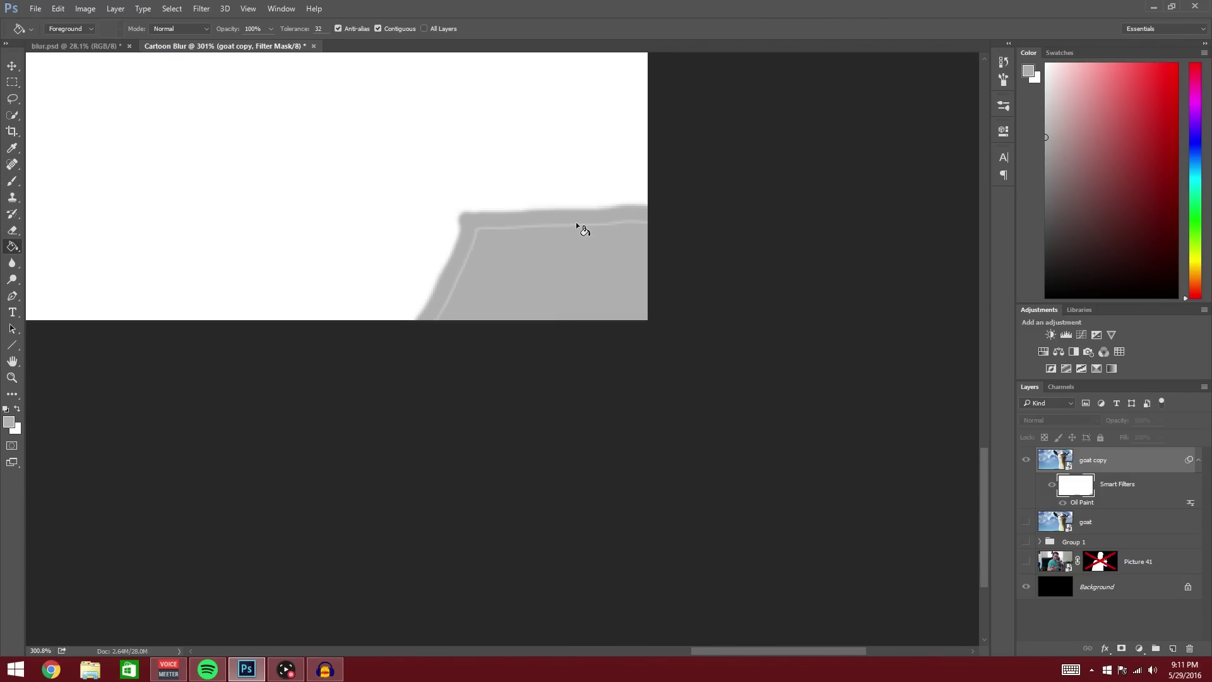
Brush over the light outline on the left slope and top, then view the goat with the mask disabled
key(b)
drag(480, 230, 434, 331)
mouse_move(493, 225)
mouse_down()
mouse_move(653, 223)
mouse_move(653, 262)
mouse_move(254, 290)
mouse_up()
scroll(644, 217, left, 5)
alt+click(1077, 489)
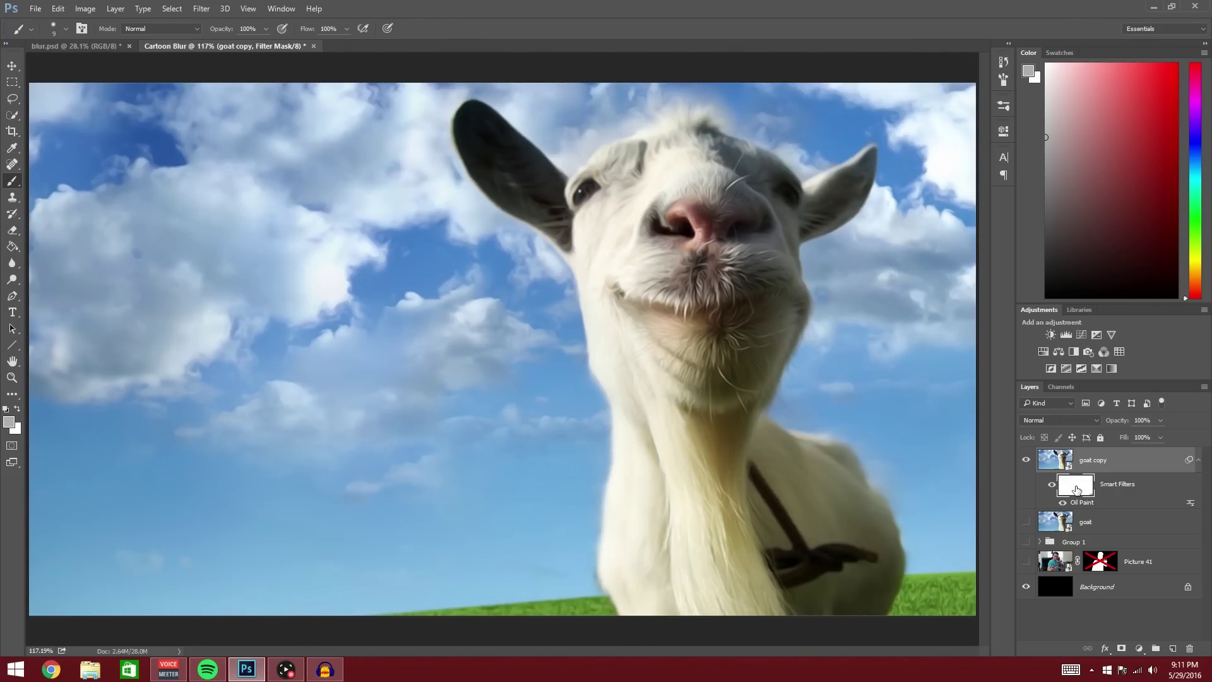
shift+click(1077, 490)
shift+click(1076, 489)
shift+click(1076, 489)
Re-enable the filter mask and add Brightness/Contrast and Vibrance adjustments clipped to goat copy
shift+click(1076, 489)
click(1053, 461)
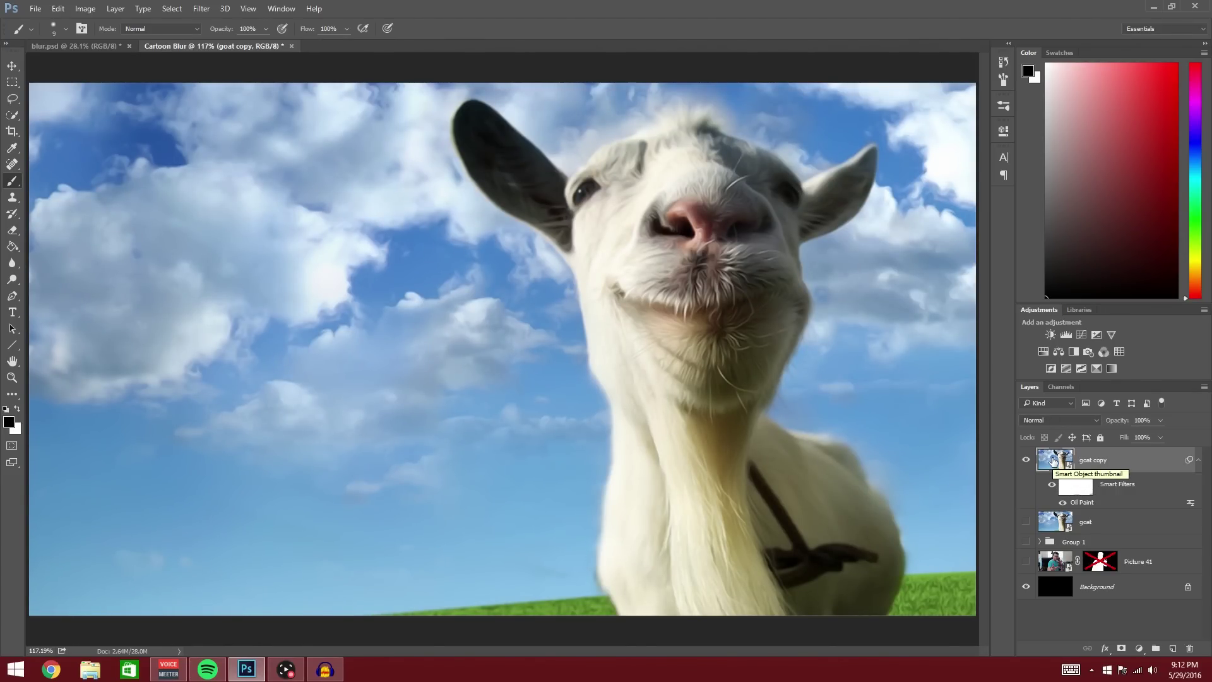
click(1051, 334)
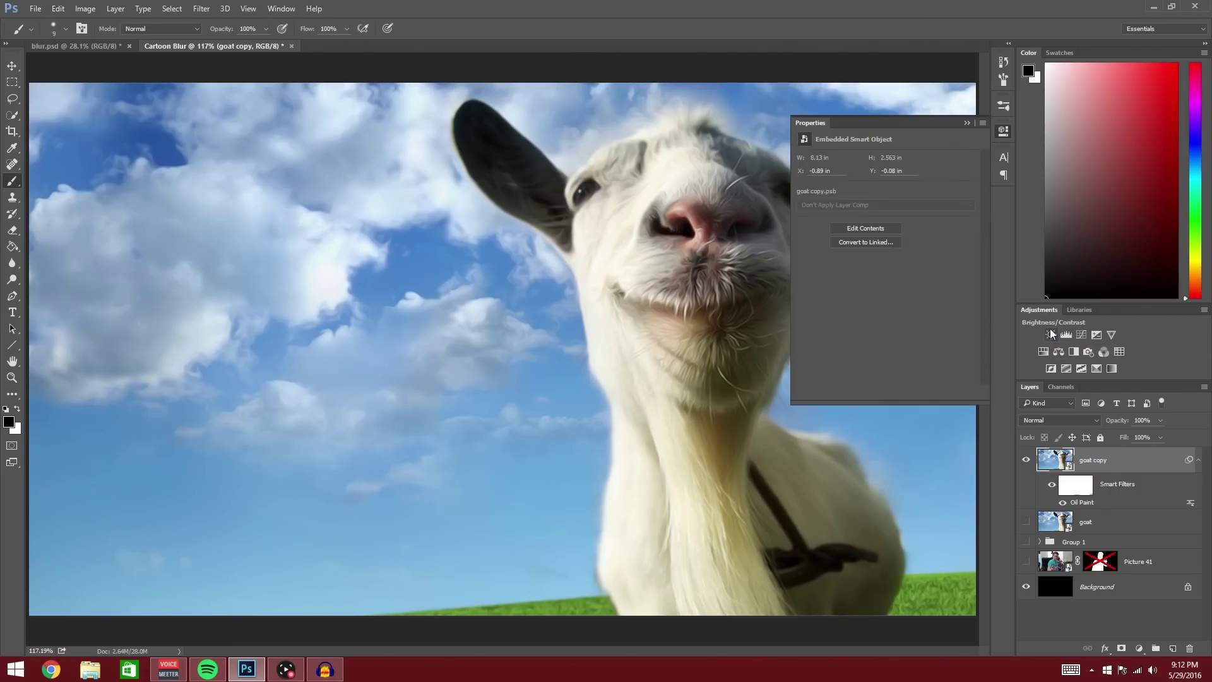
click(1112, 335)
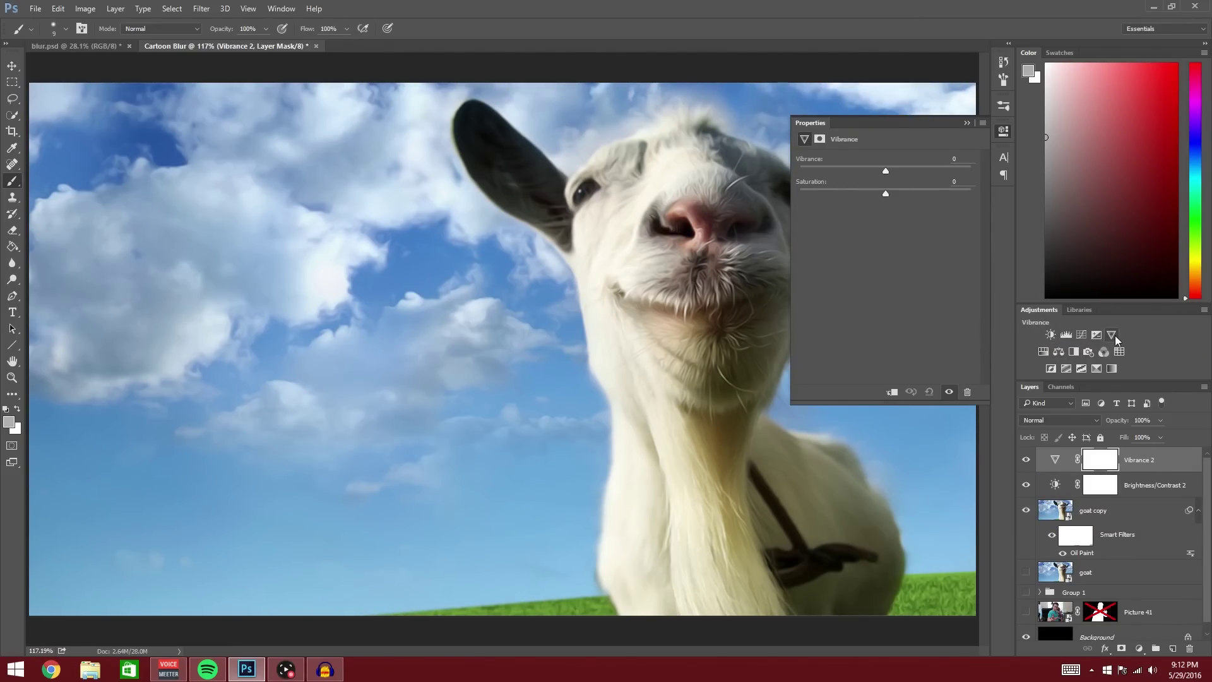
click(892, 392)
alt+click(1044, 494)
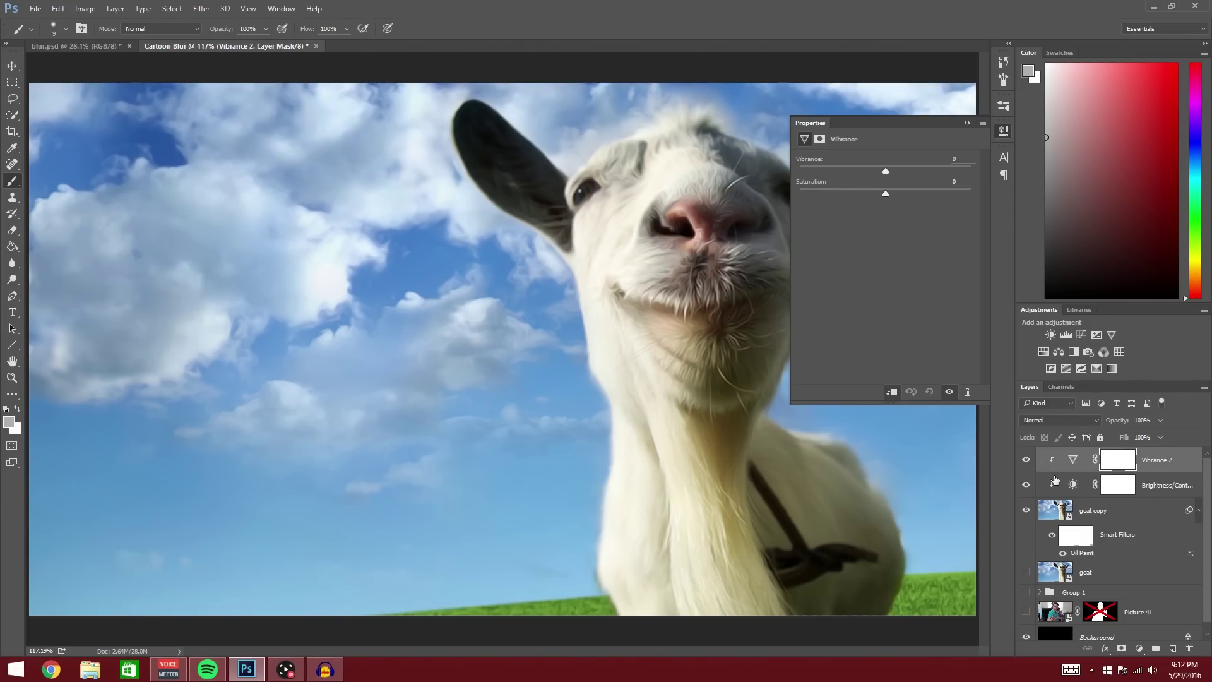
Select the layers from Vibrance 2 down to goat copy
alt+click(1049, 478)
alt+click(1049, 471)
alt+click(1062, 475)
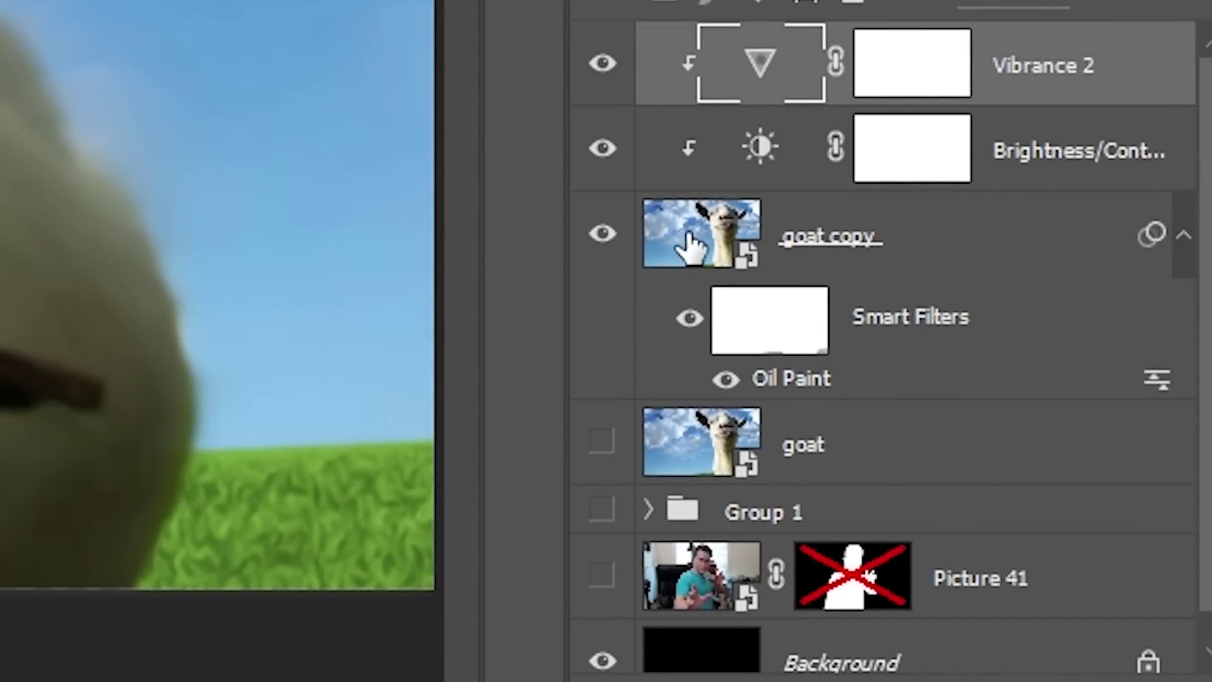
shift+click(698, 243)
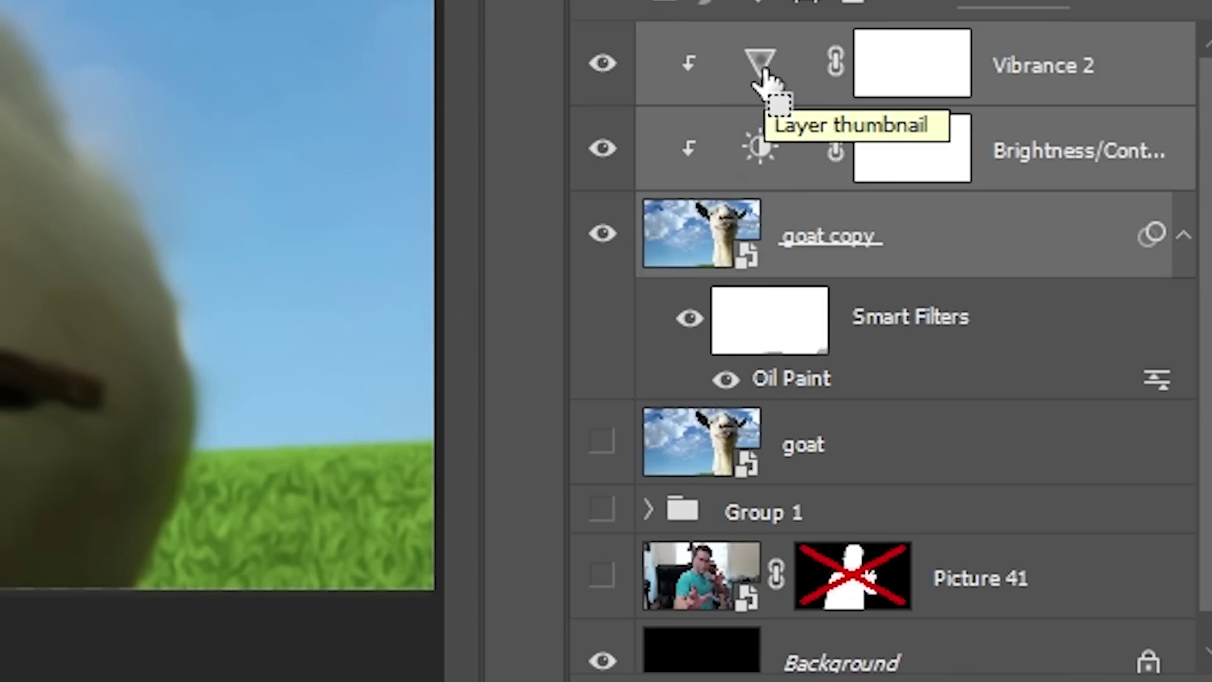
Group goat copy and its two adjustments into Group 2 and check its contents
key(ctrl+g)
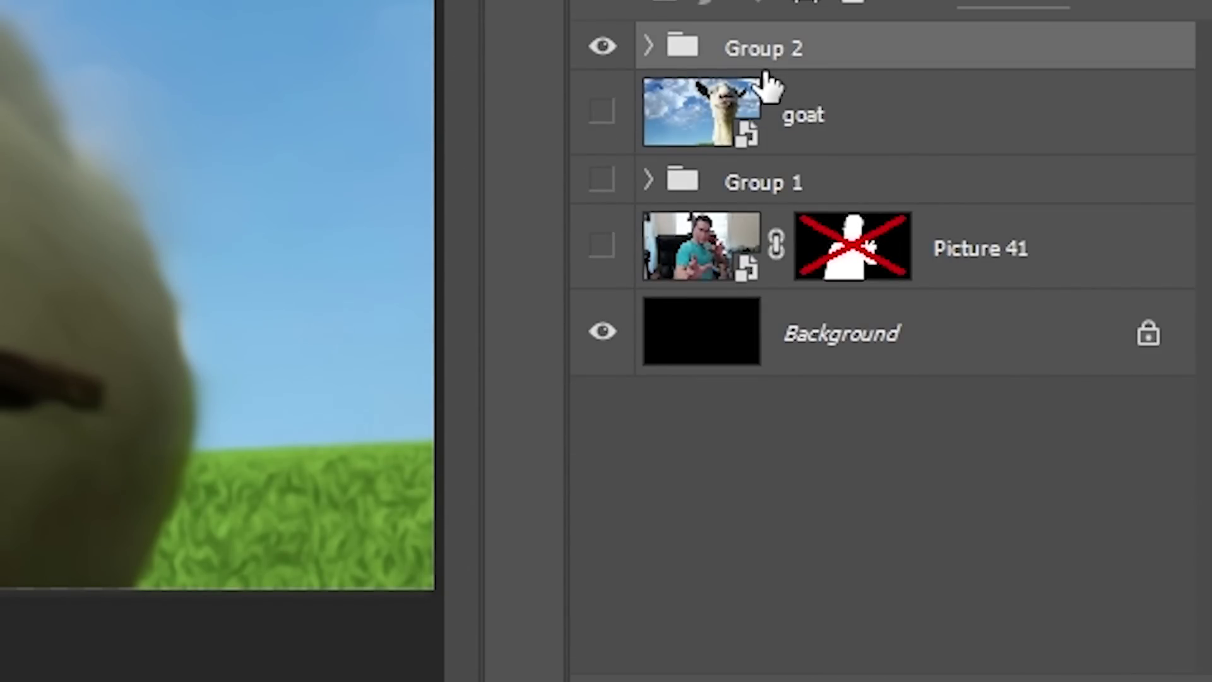
click(647, 51)
click(646, 51)
click(647, 52)
click(646, 51)
click(647, 50)
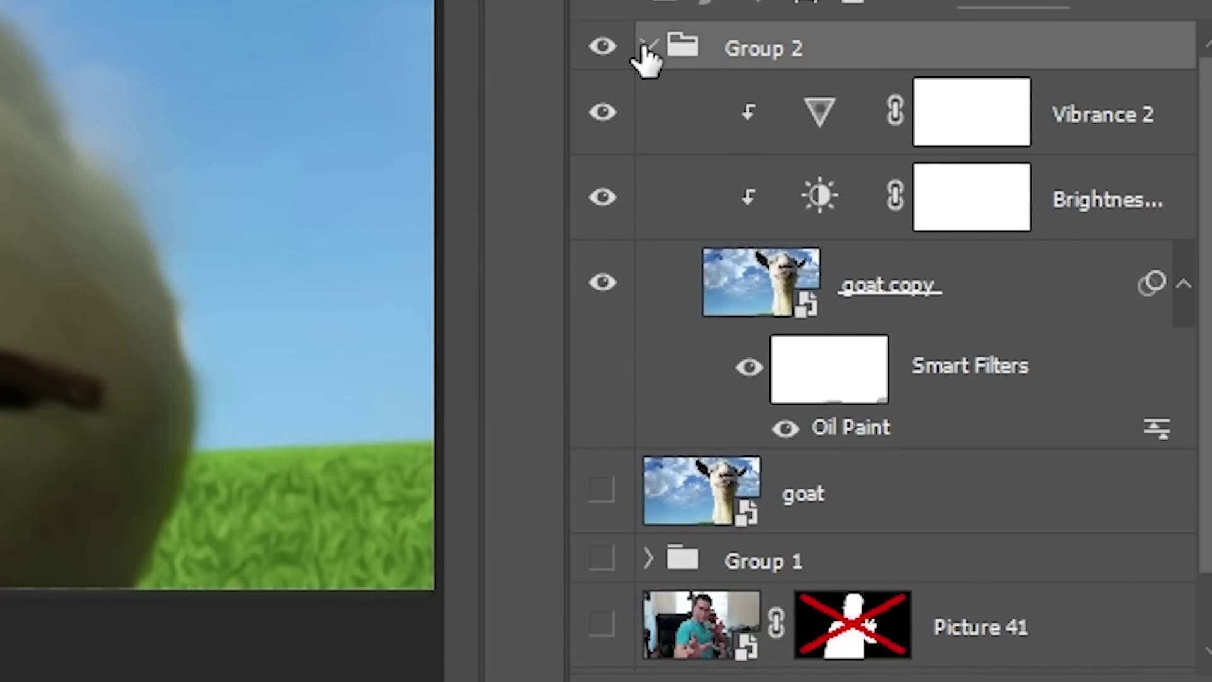
click(646, 50)
Rename Group 2 to 'Goat Blur'
double_click(758, 50)
text(copy)
double_click(757, 51)
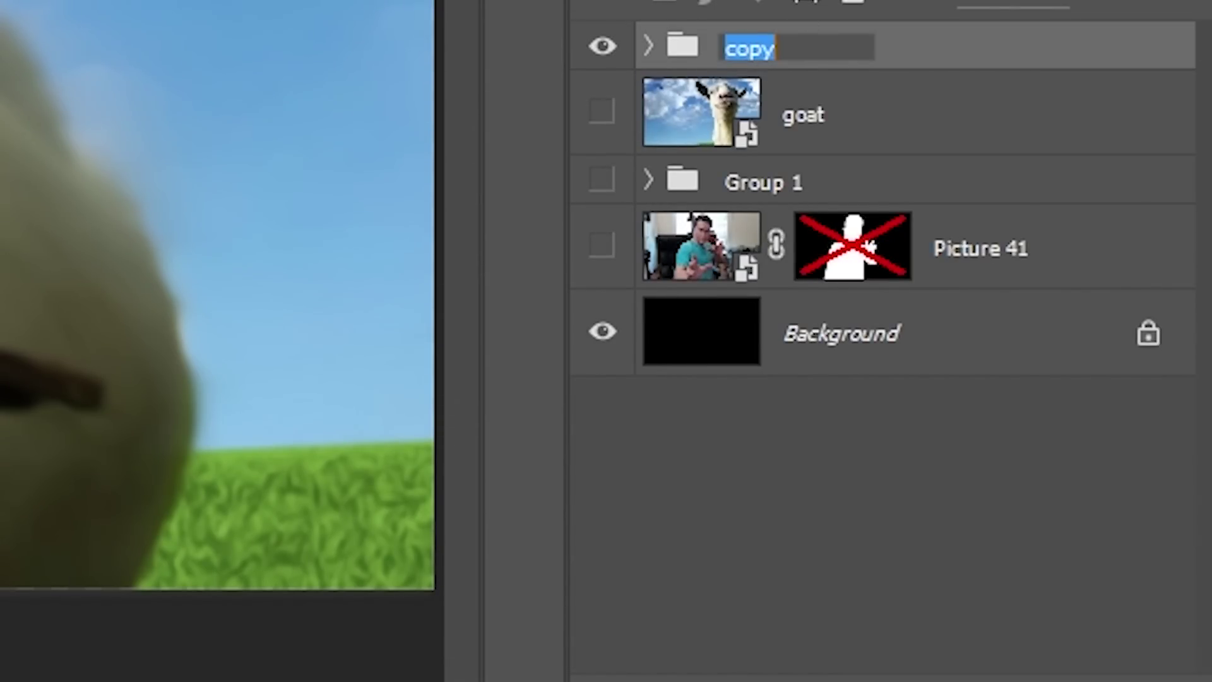
text(Goat Blu)
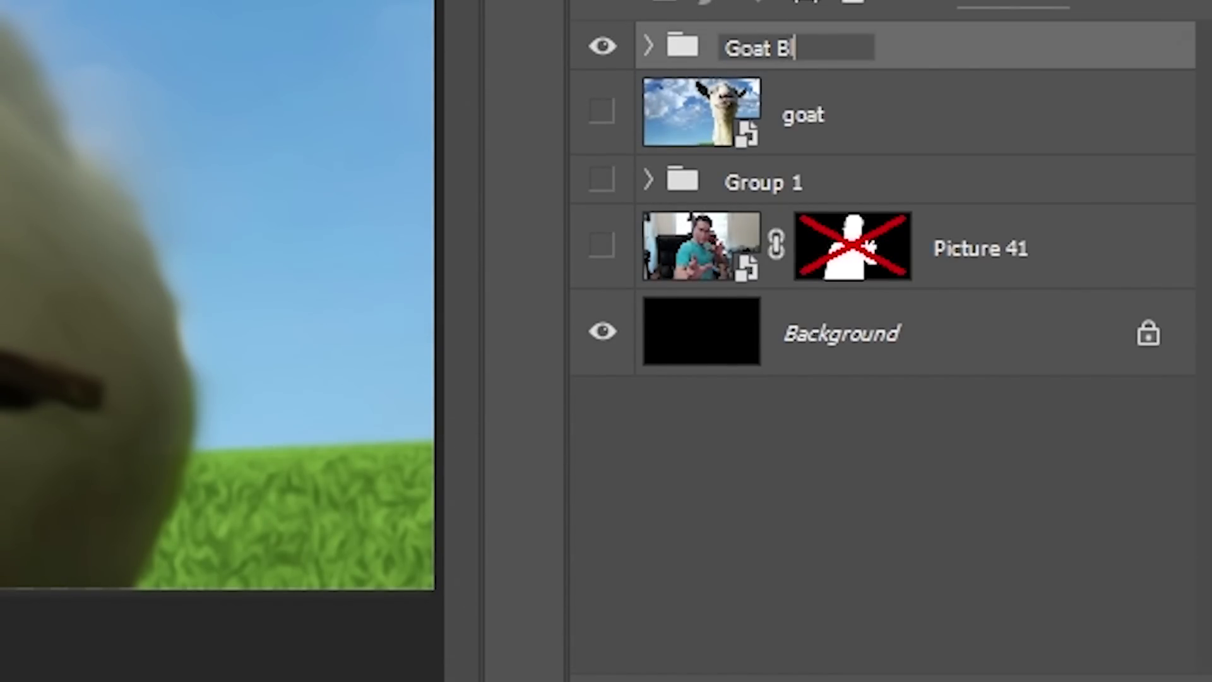
text(r)
key(Return)
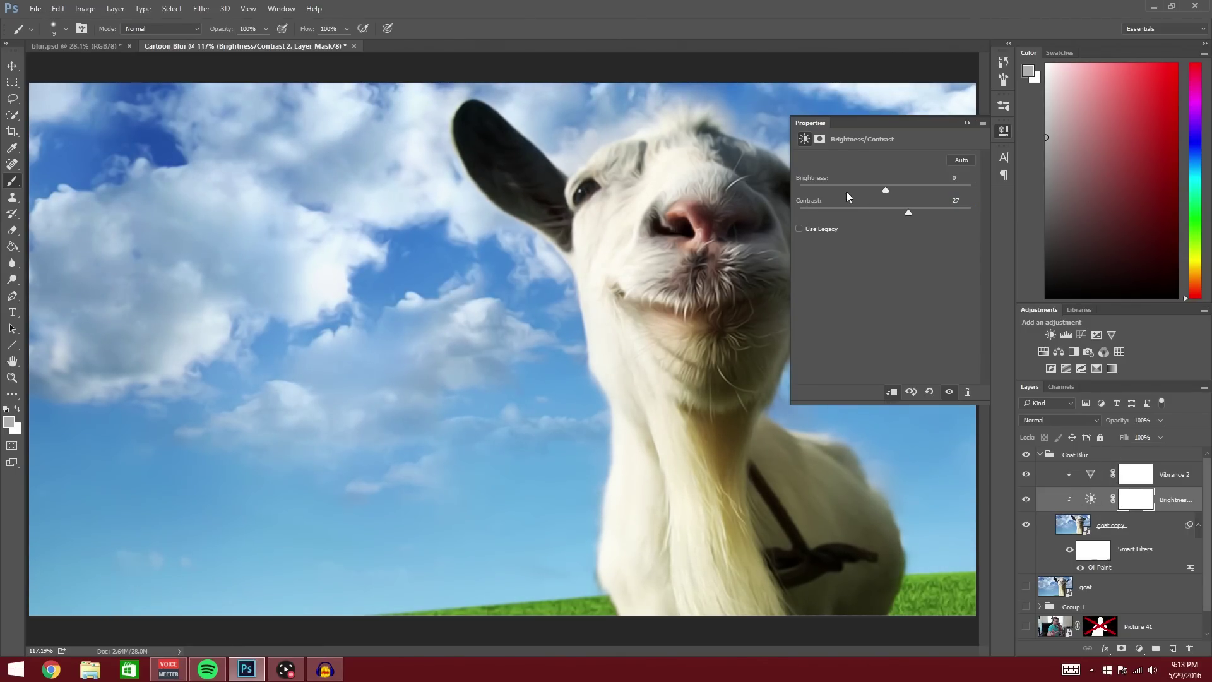
Select Vibrance 2 and toggle the Goat Blur group on and off to compare with the plain goat
key(alt+bracketright)
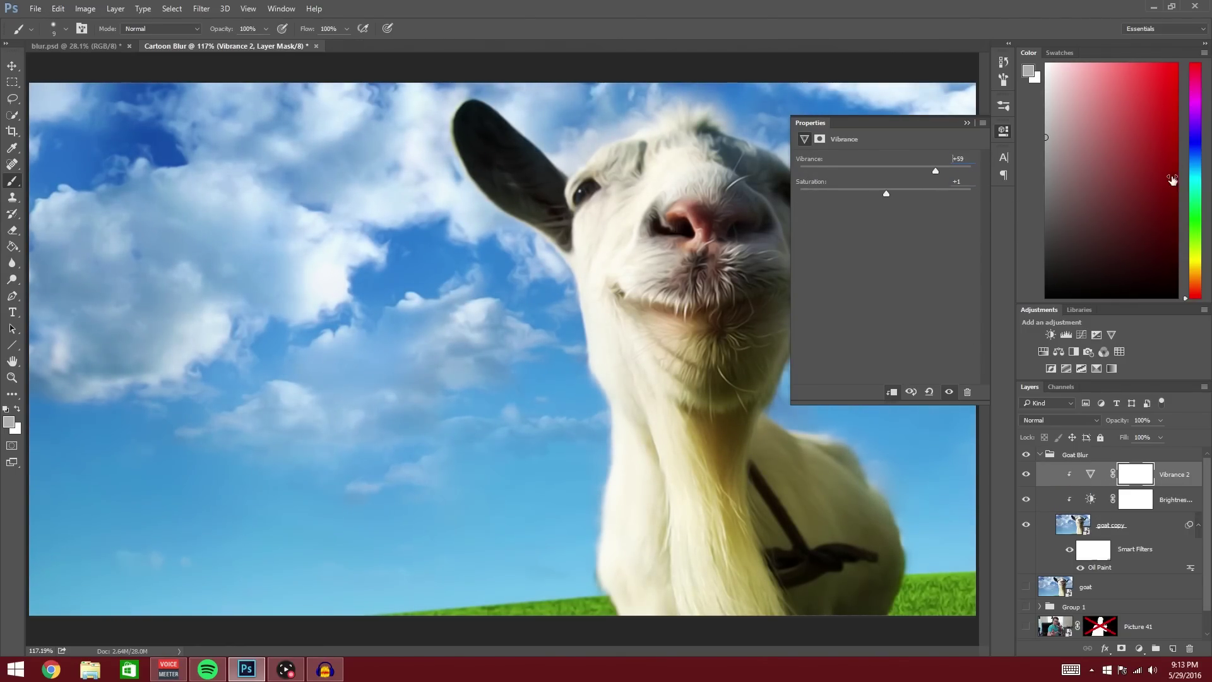
alt+click(1026, 586)
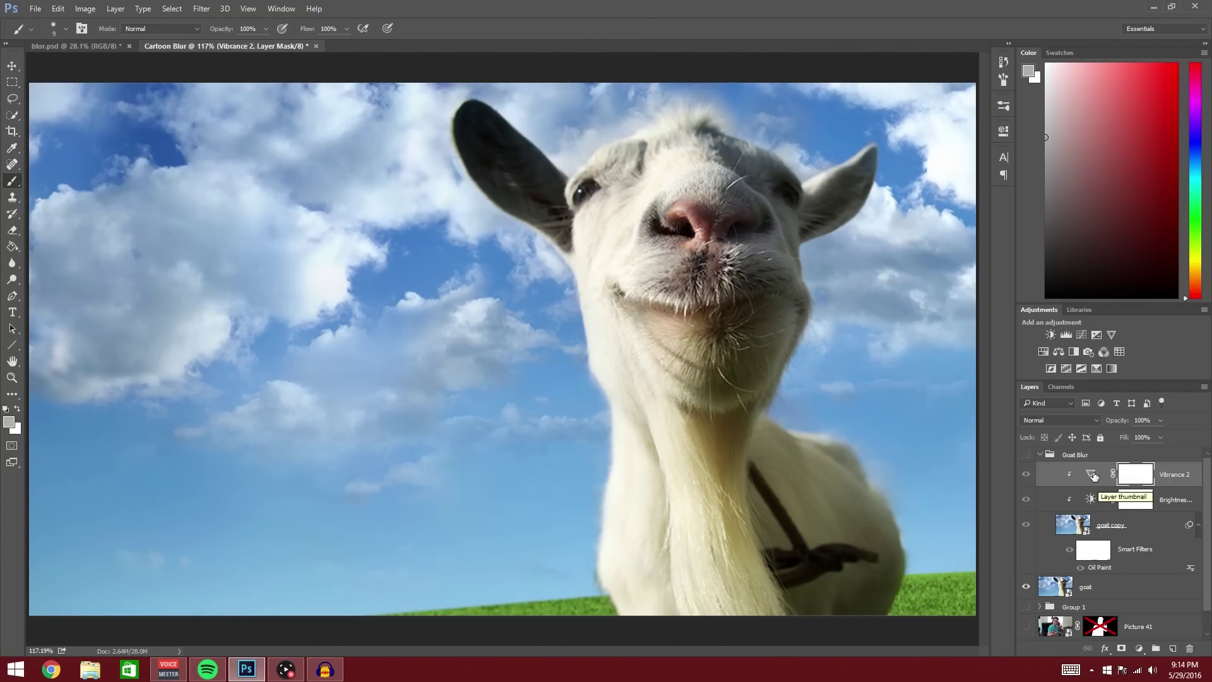
click(1026, 455)
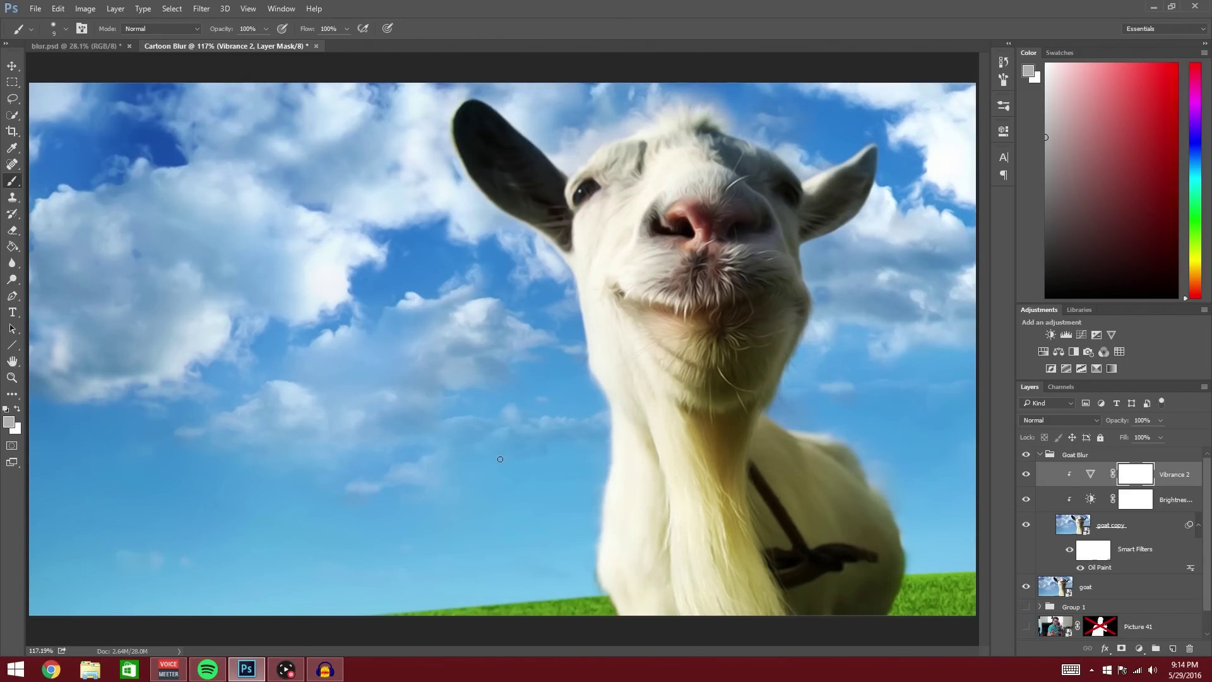
click(1027, 456)
click(1027, 456)
click(1026, 456)
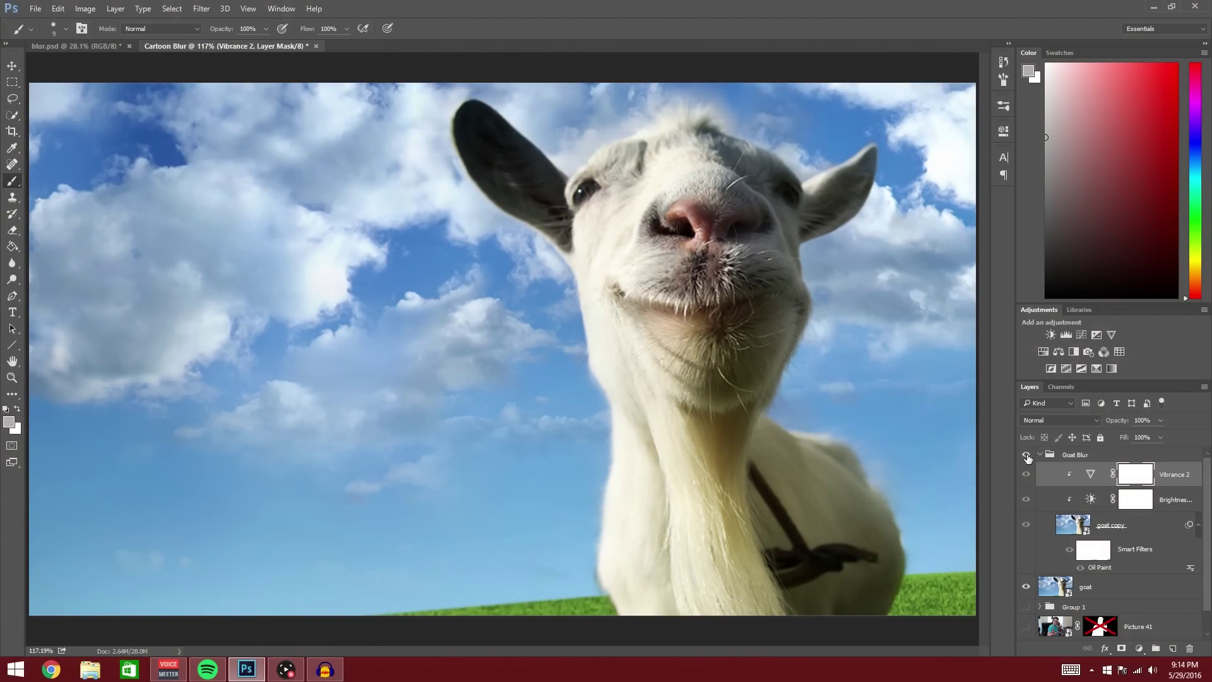
Make the Goat Blur group visible again
click(1027, 456)
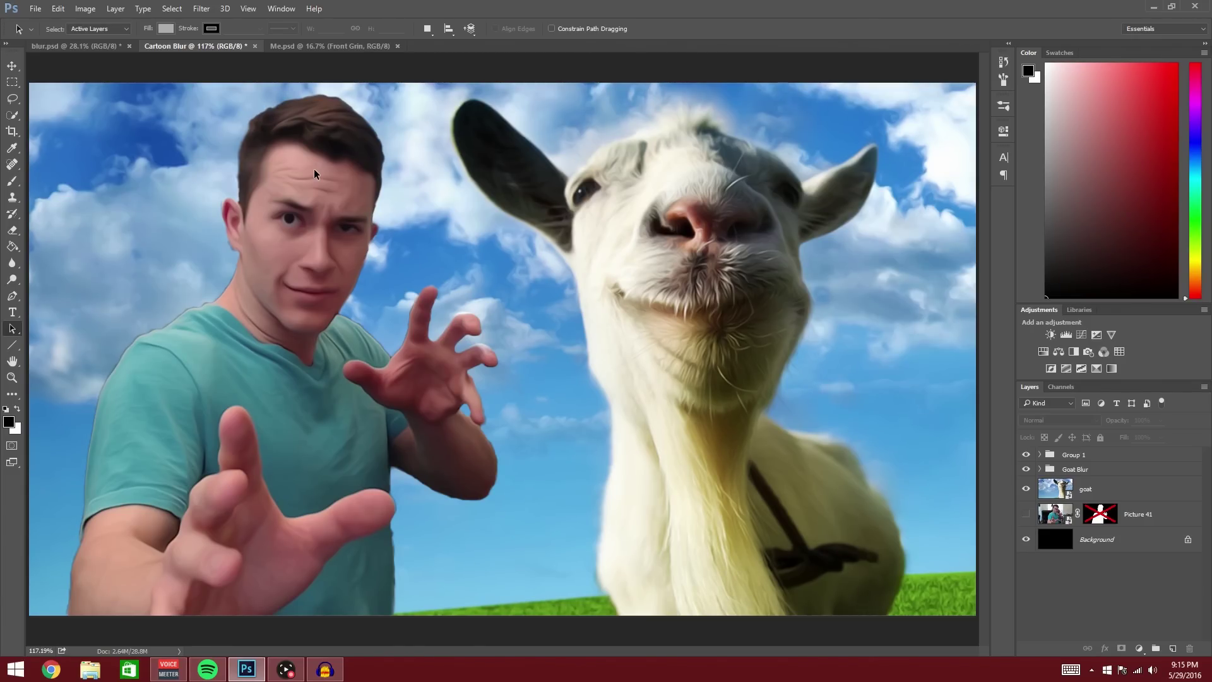
In Me.psd, preview the Side Grin, Front Grin and Kiss groups, leaving Side Grin shown
click(311, 47)
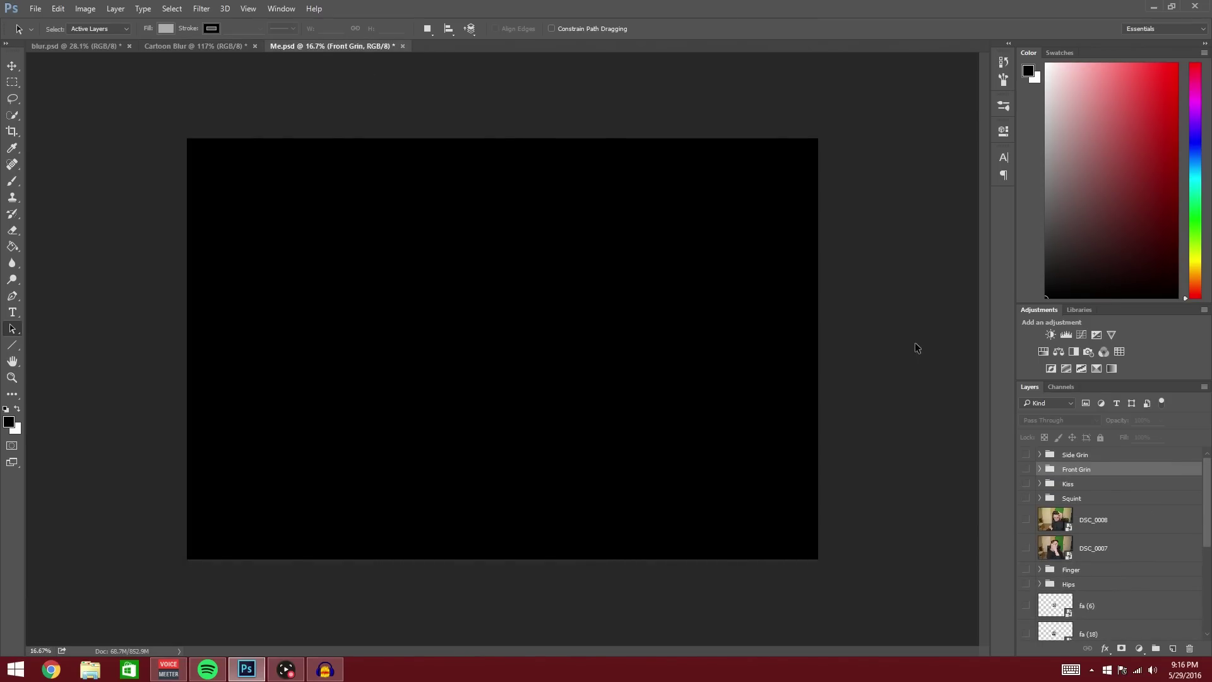
click(1026, 455)
click(1026, 455)
click(1026, 469)
click(1026, 469)
click(1027, 483)
click(1027, 483)
click(1025, 455)
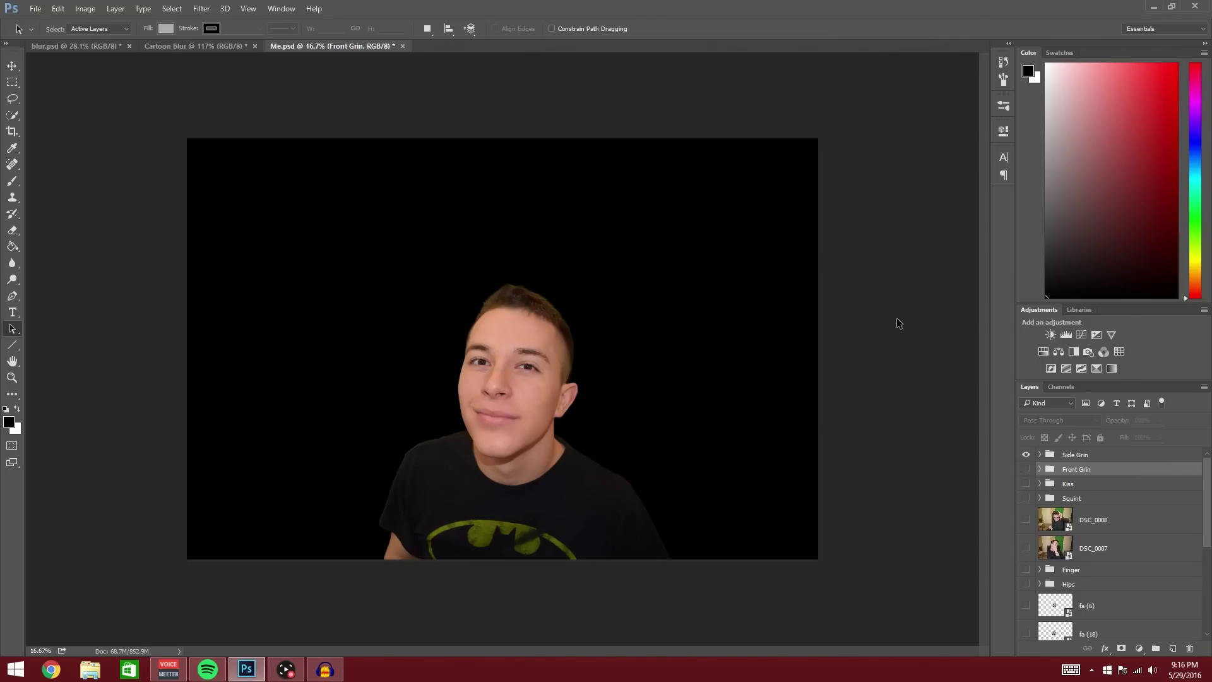
Duplicate the man's Group 1 from Cartoon Blur into the Me.psd document
key(ctrl+shift+Tab)
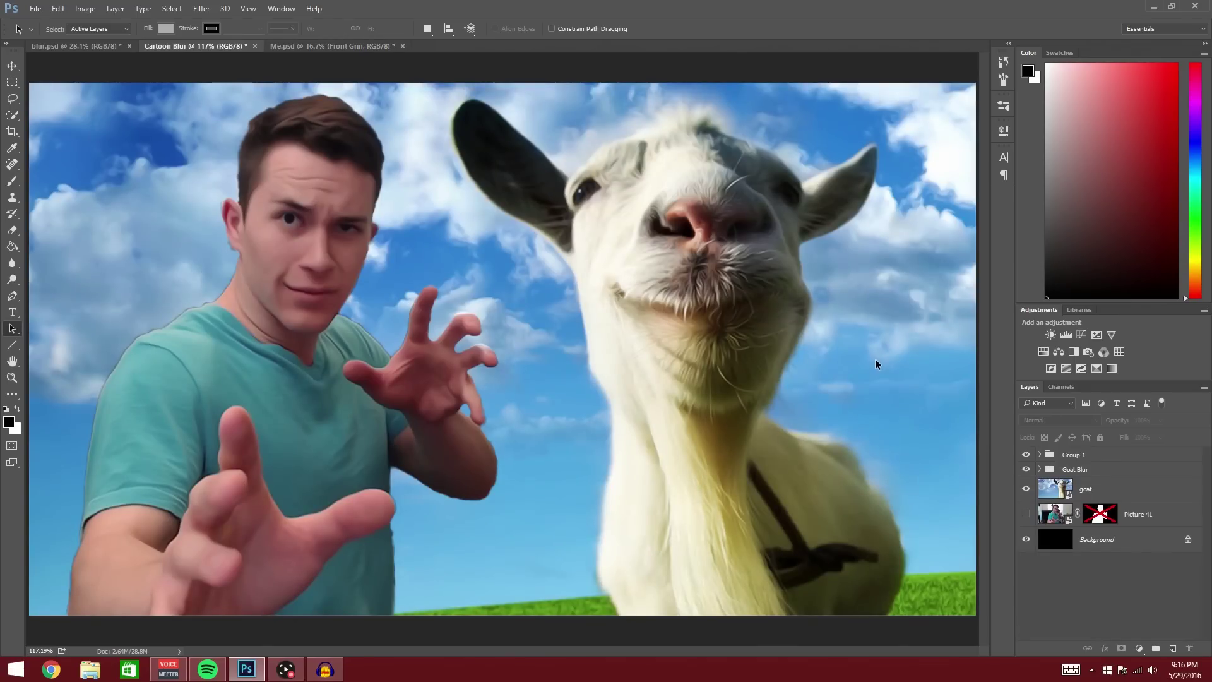
click(1088, 456)
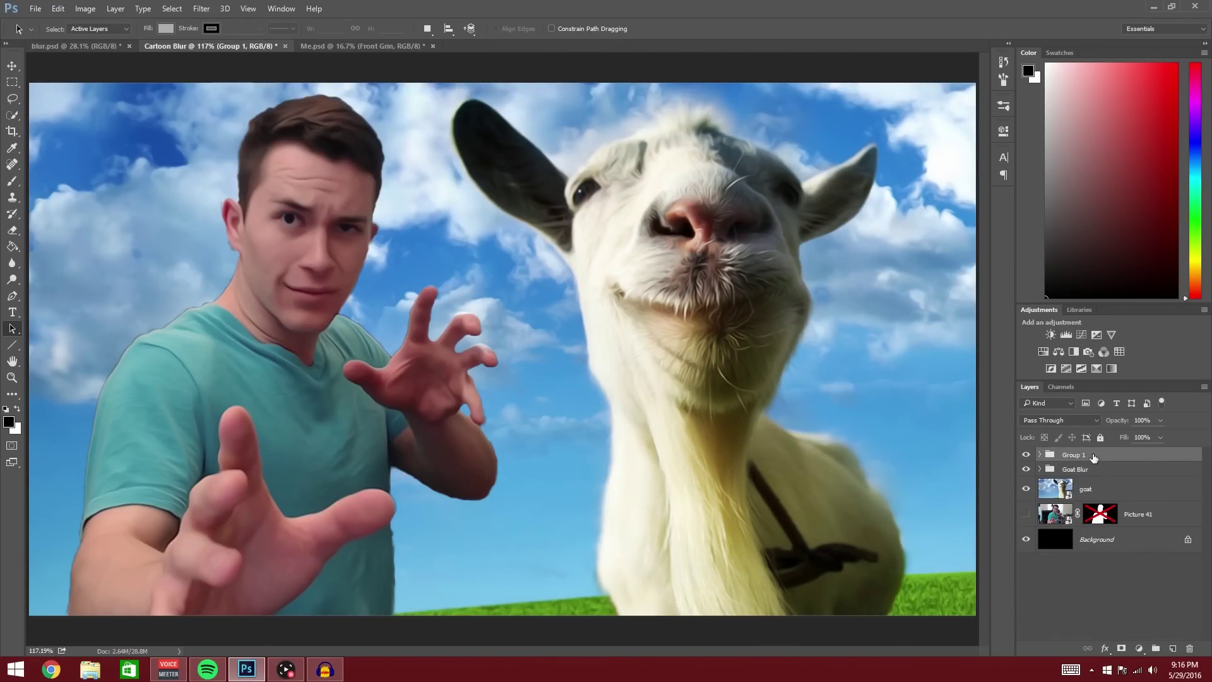
right_click(1094, 456)
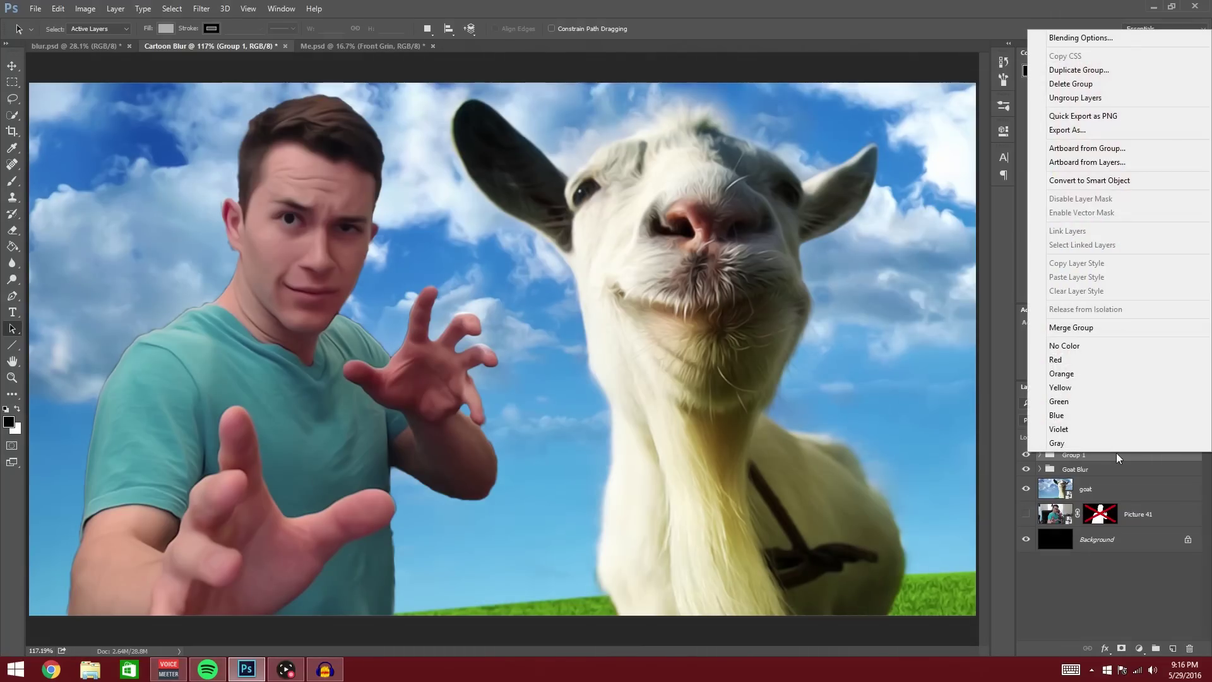
click(1078, 70)
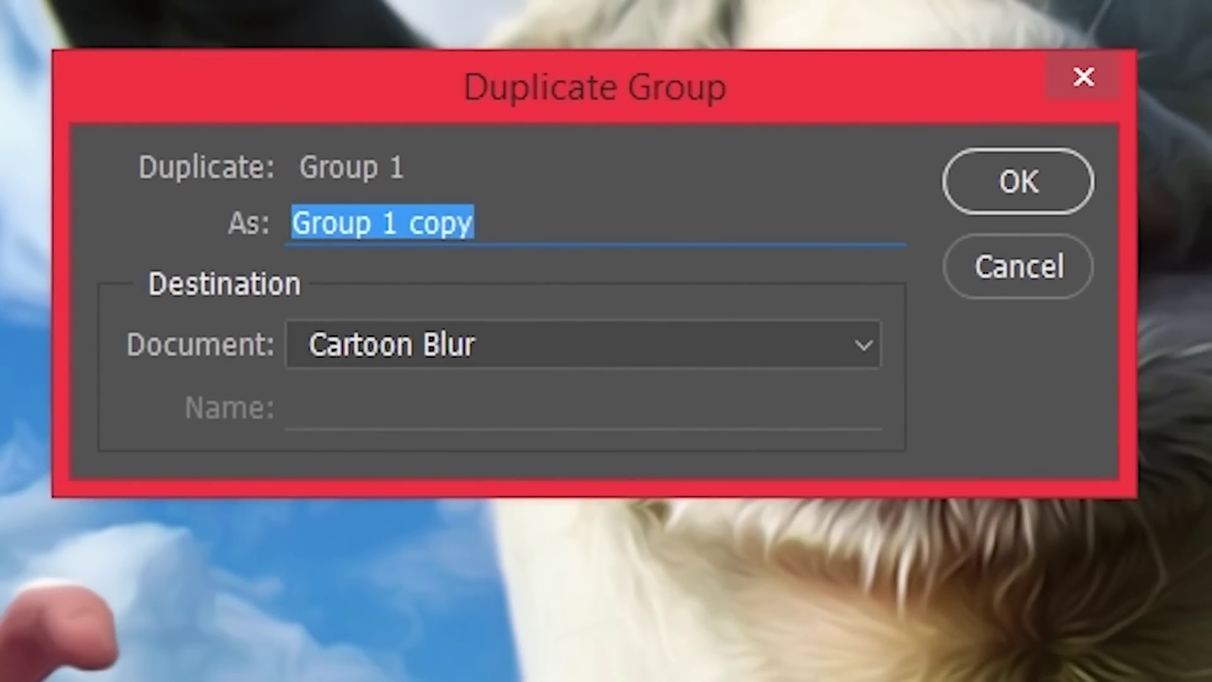
click(520, 348)
click(449, 470)
click(1043, 195)
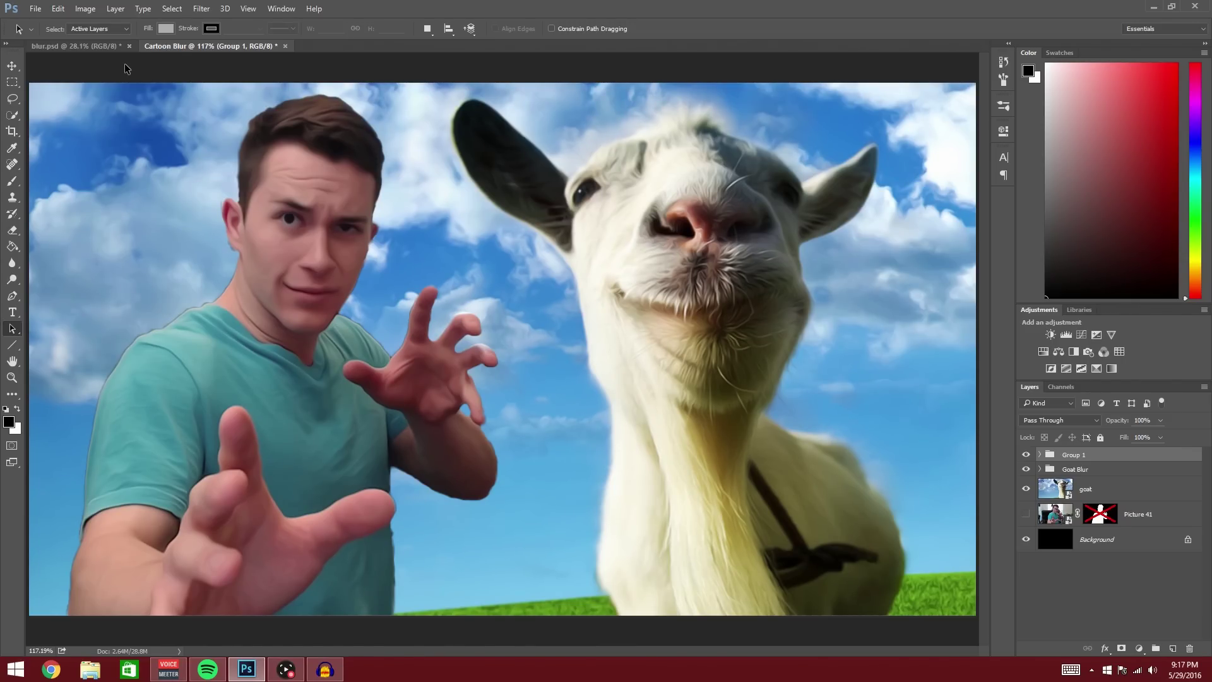
key(ctrl+Tab)
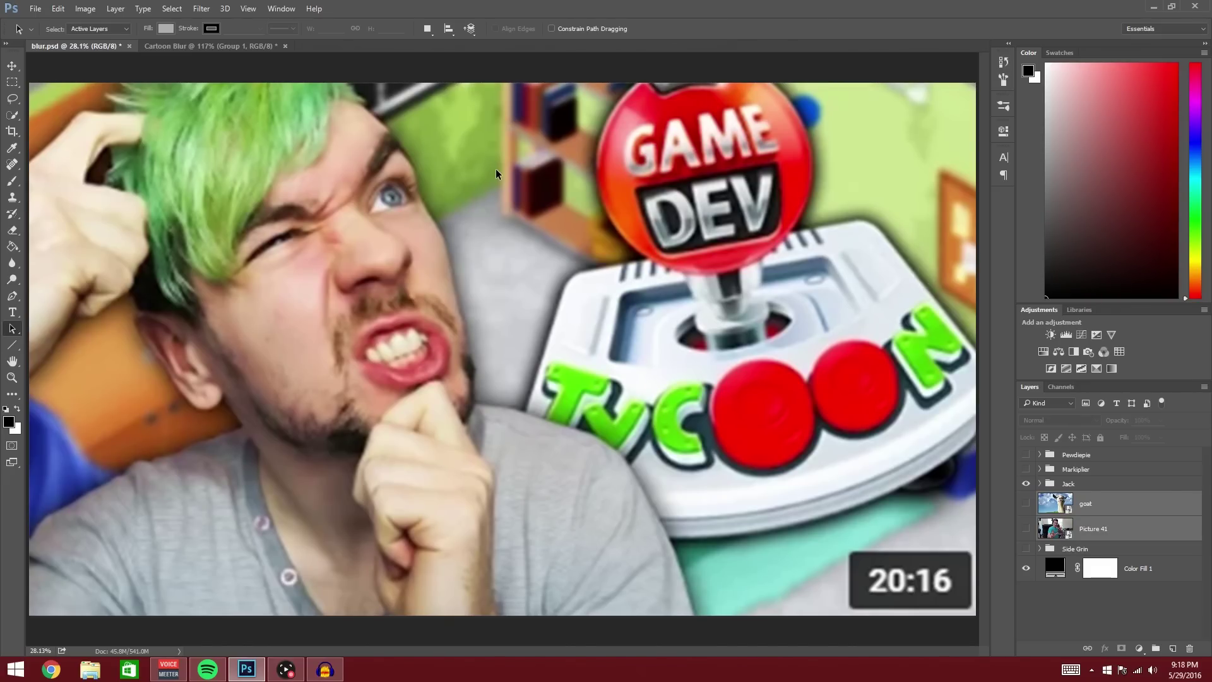
click(218, 46)
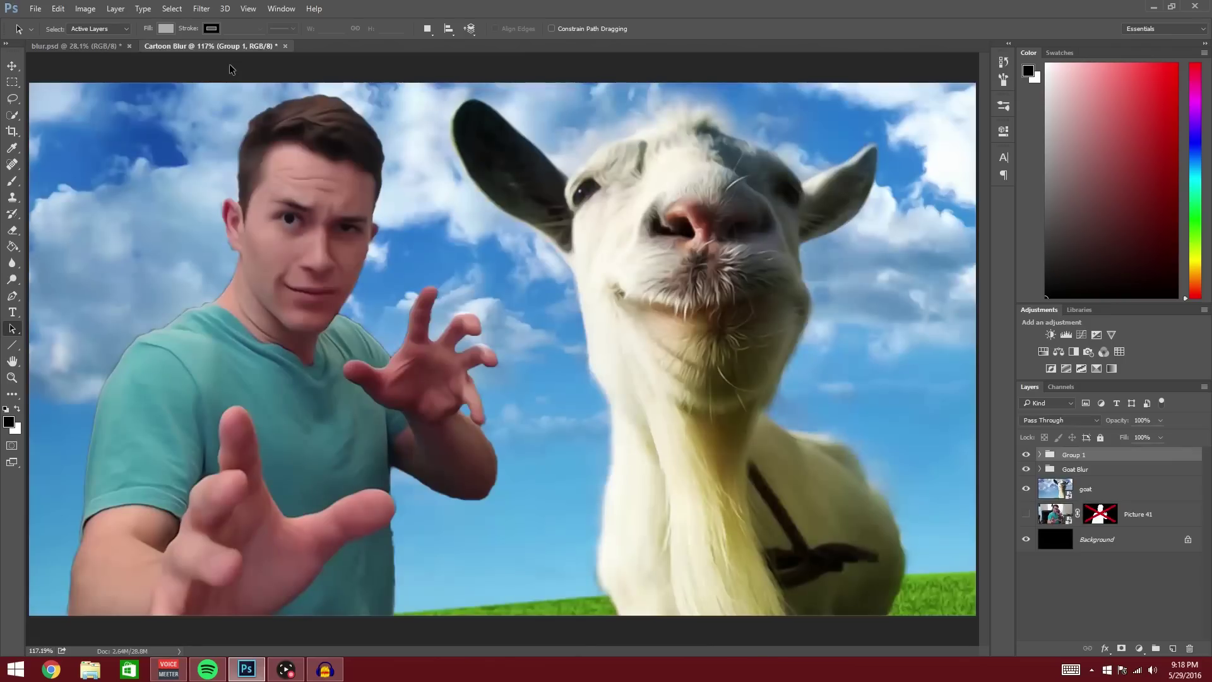